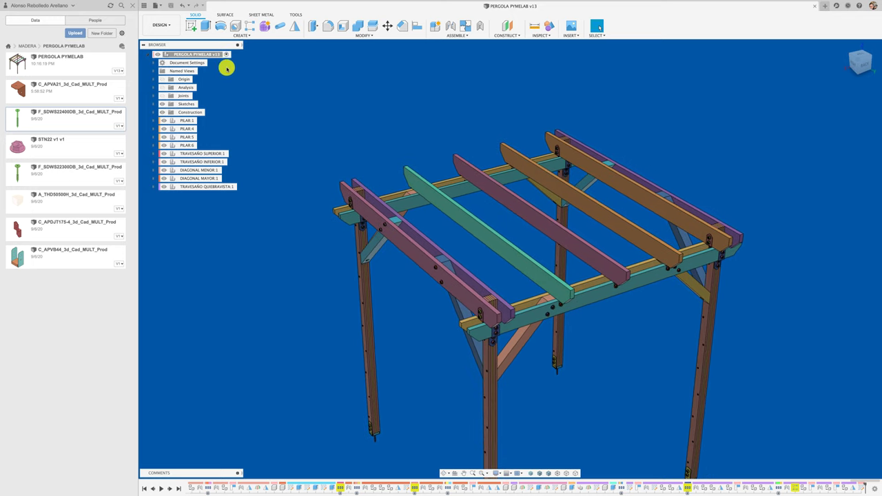
Create a new component named QUEBRAVISTA under the pergola's root assembly.
right_click(215, 56)
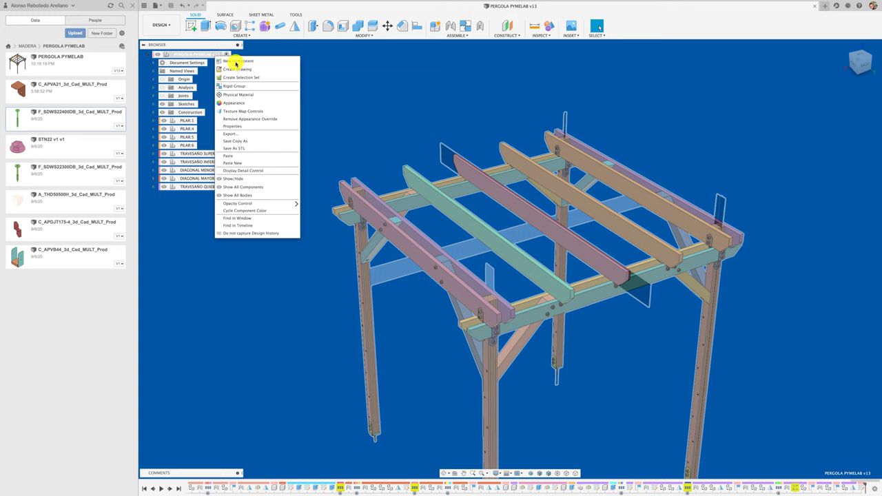
left_click(233, 62)
double_click(399, 226)
type("QUEBRAVISTA")
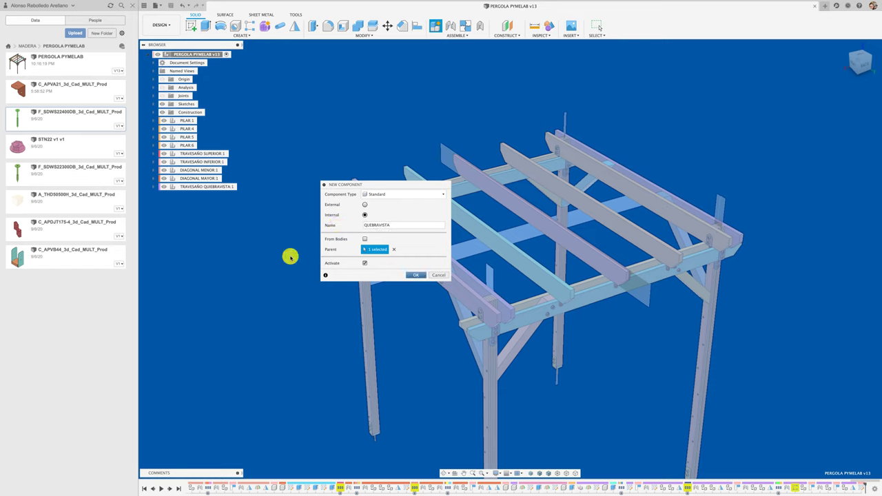
key("Return")
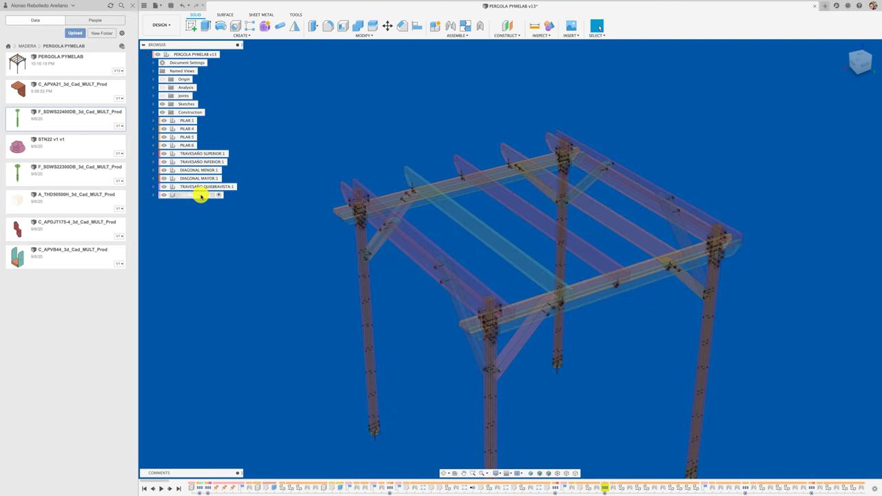
Add a nested component QV inside QUEBRAVISTA:1.
right_click(201, 196)
left_click(217, 217)
type("QV")
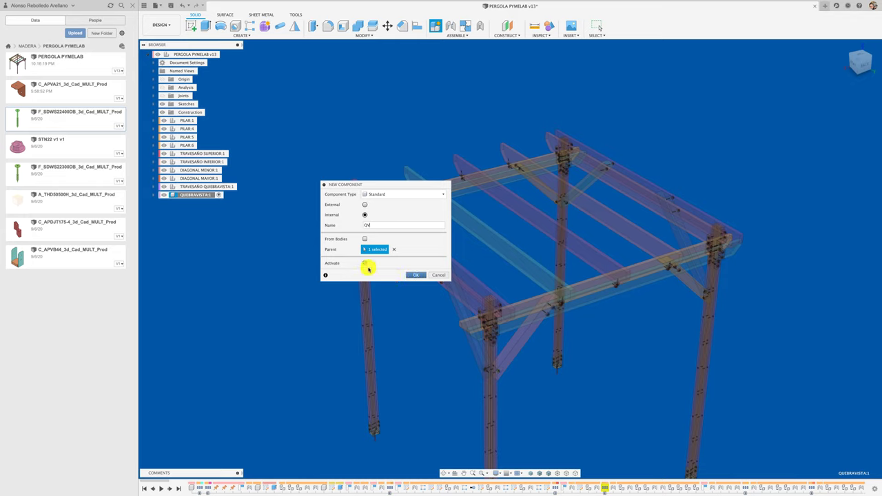
left_click(415, 274)
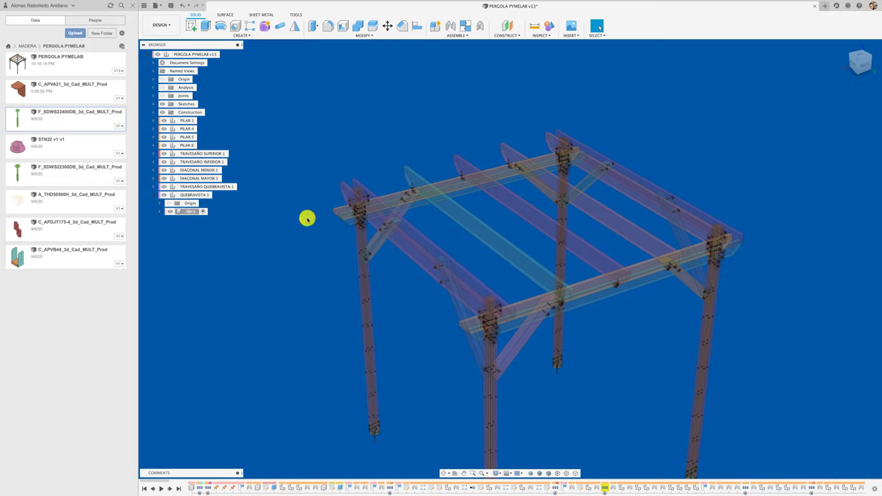
Start a sketch on the top face of a roof beam.
left_click(194, 26)
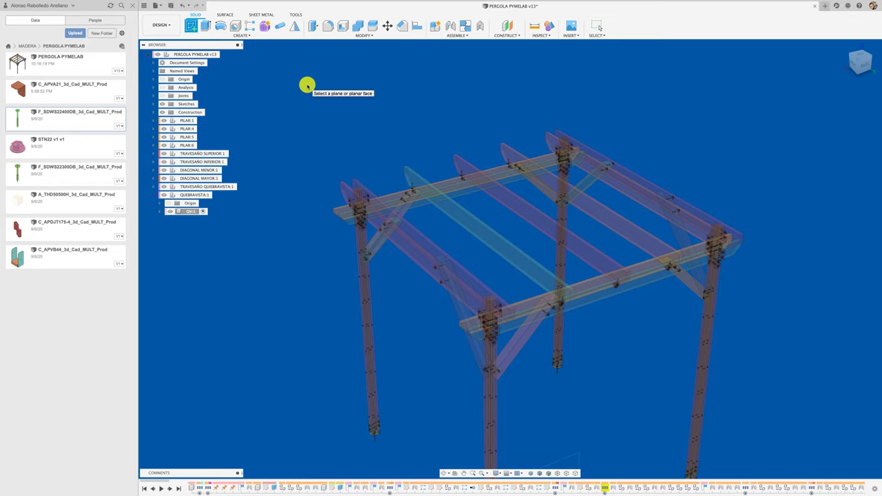
scroll(554, 211, "up", 5)
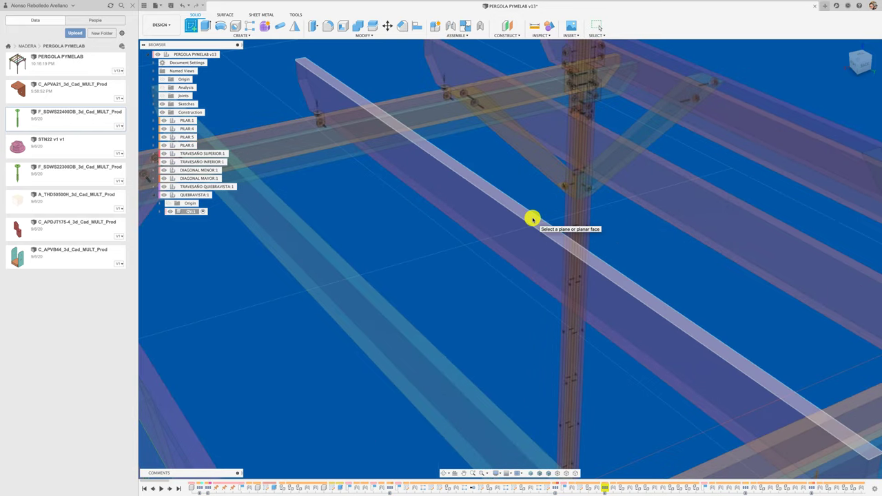
left_click(532, 219)
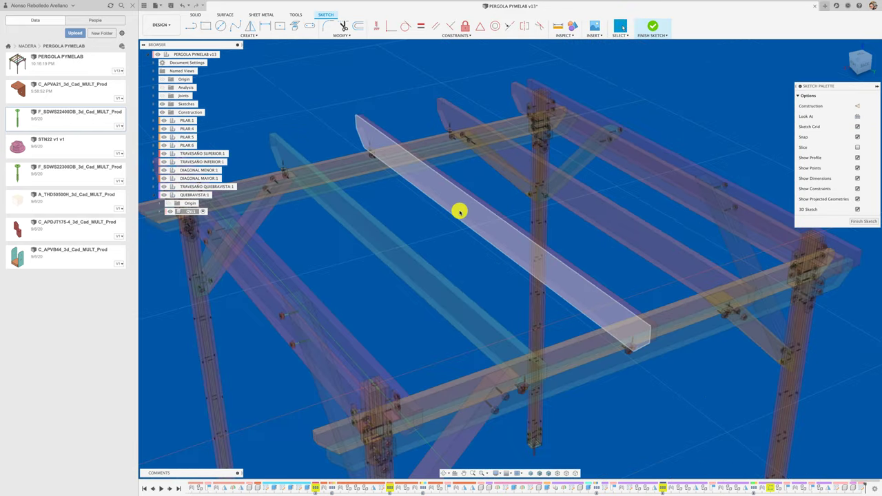
Switch to the TOP view and pan and zoom to frame the pergola.
left_click(861, 56)
middle_click_drag(427, 282, 449, 239)
scroll(275, 241, "up", 1)
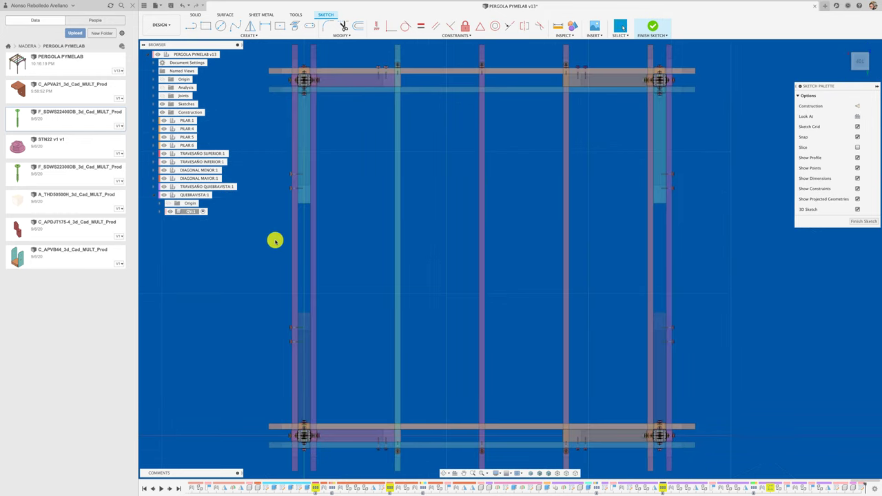
middle_click_drag(701, 266, 669, 242)
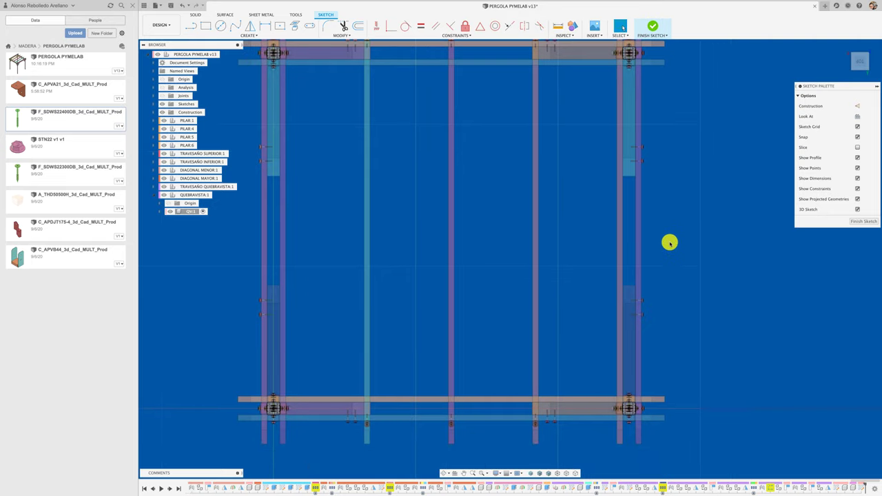
scroll(552, 255, "down", 1)
scroll(498, 247, "down", 1)
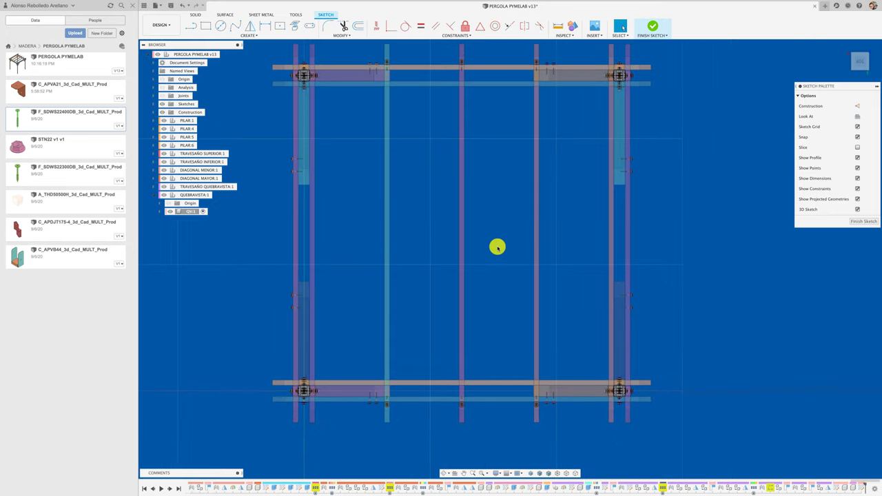
scroll(498, 247, "down", 1)
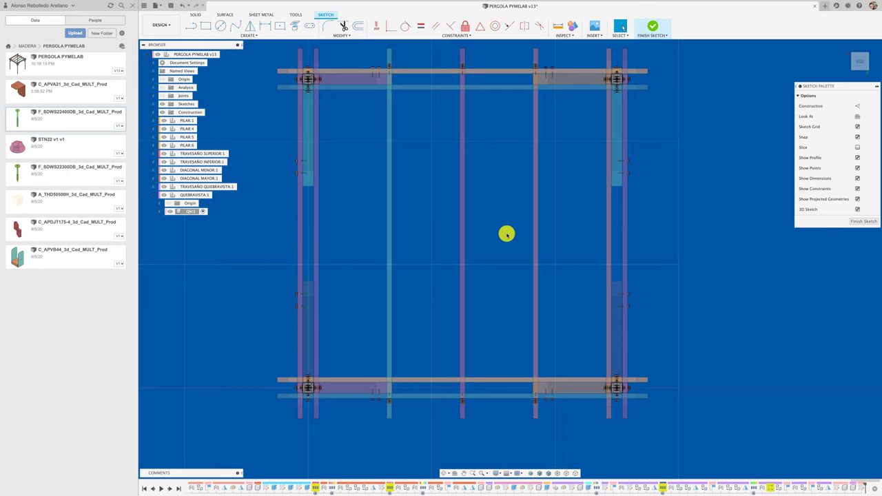
Project the middle roof beam into the sketch, then open the display settings.
key("p")
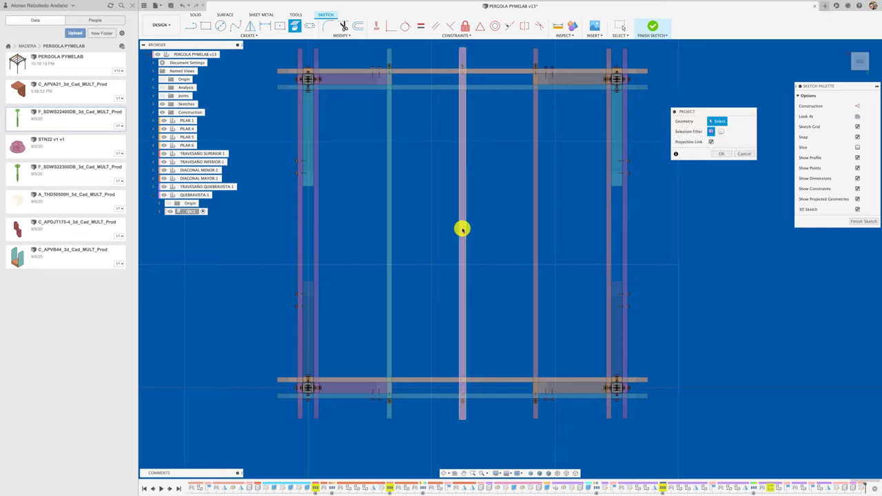
left_click(462, 229)
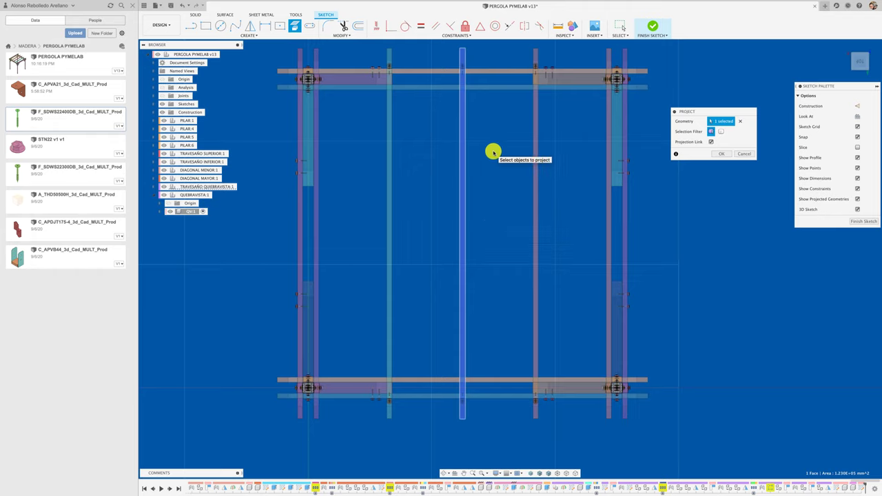
left_click(713, 157)
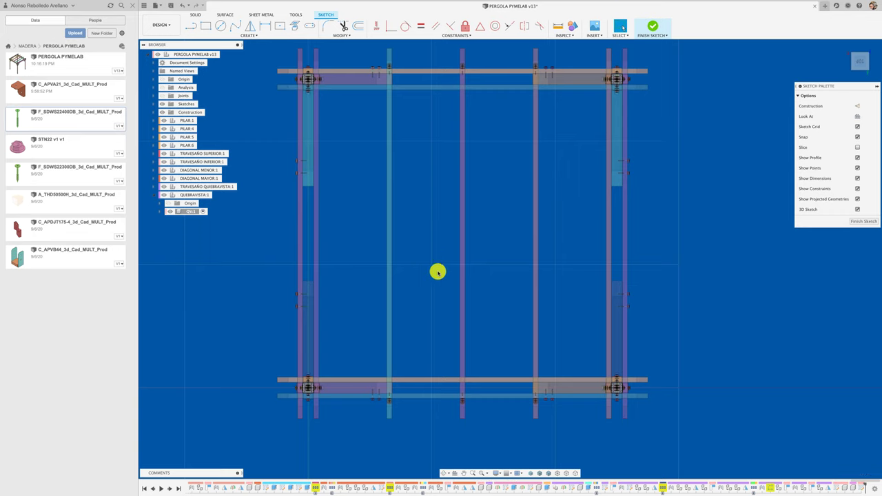
left_click(500, 475)
mouse_move(512, 407)
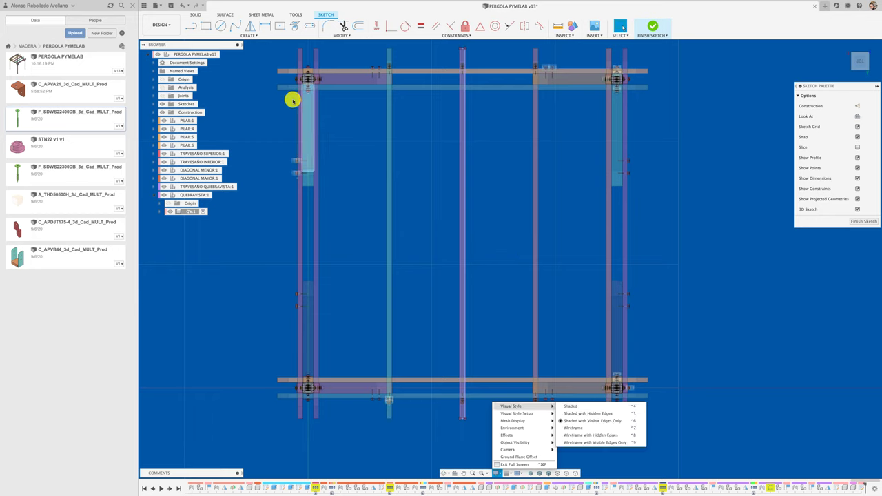
Draw a horizontal line across the frame and make it construction geometry.
left_click(190, 26)
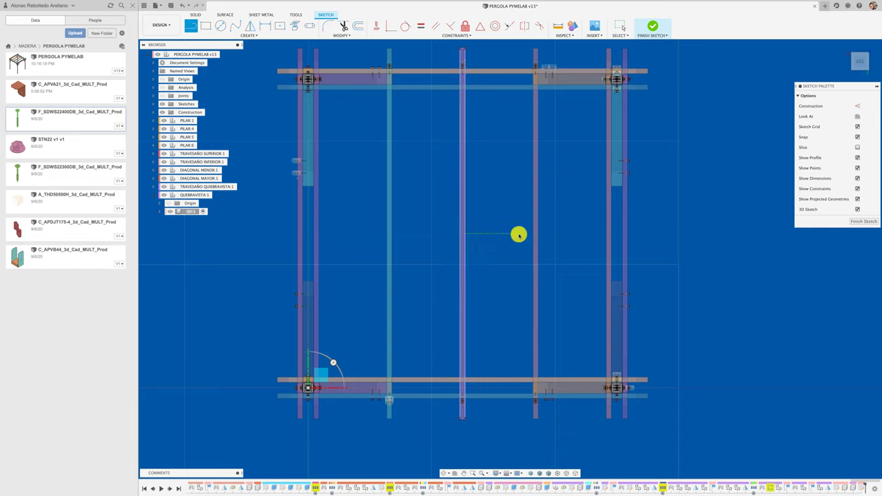
left_click(711, 233)
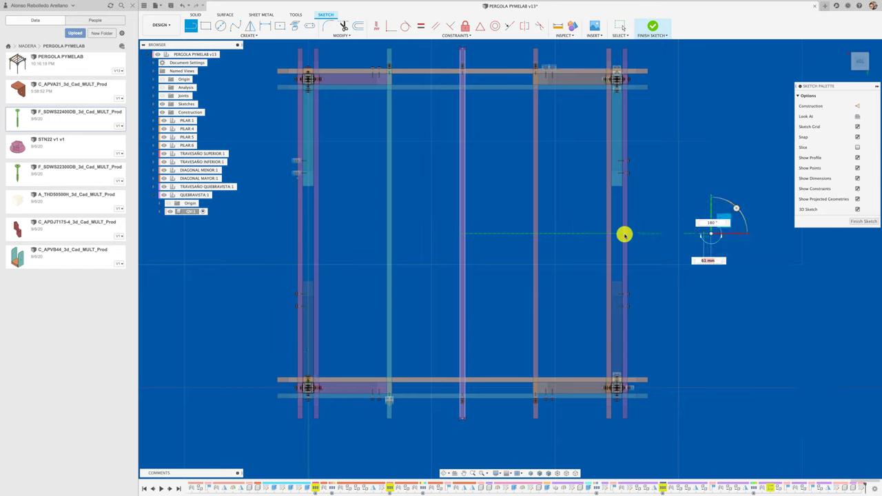
left_click(226, 233)
key("Escape")
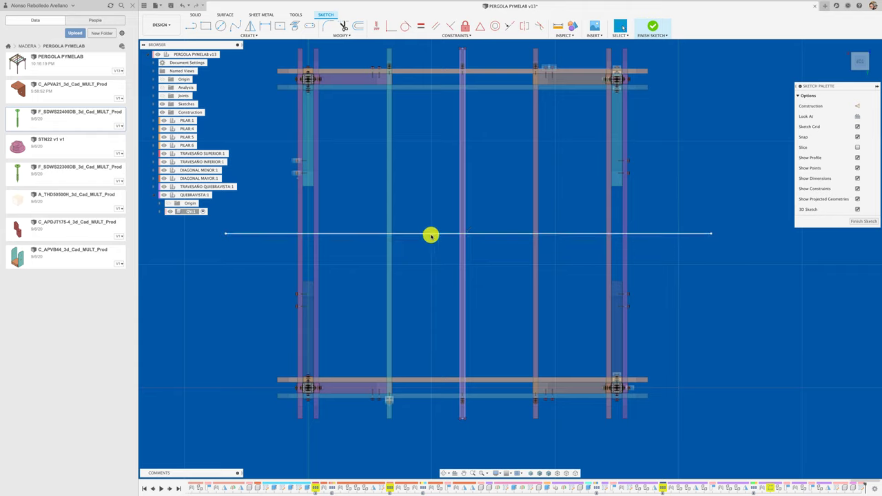
left_click(429, 234)
left_click(859, 108)
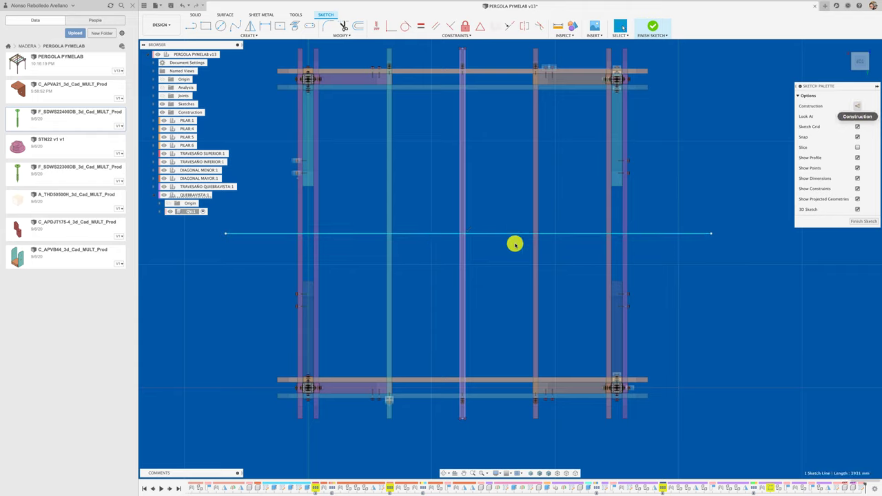
Trim the construction line's ends back to the middle roof beam.
key("t")
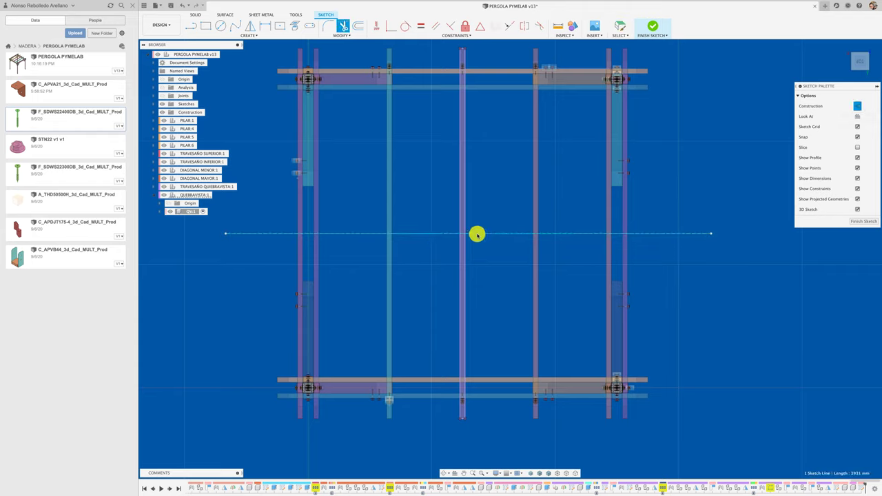
left_click(476, 233)
scroll(468, 240, "up", 2)
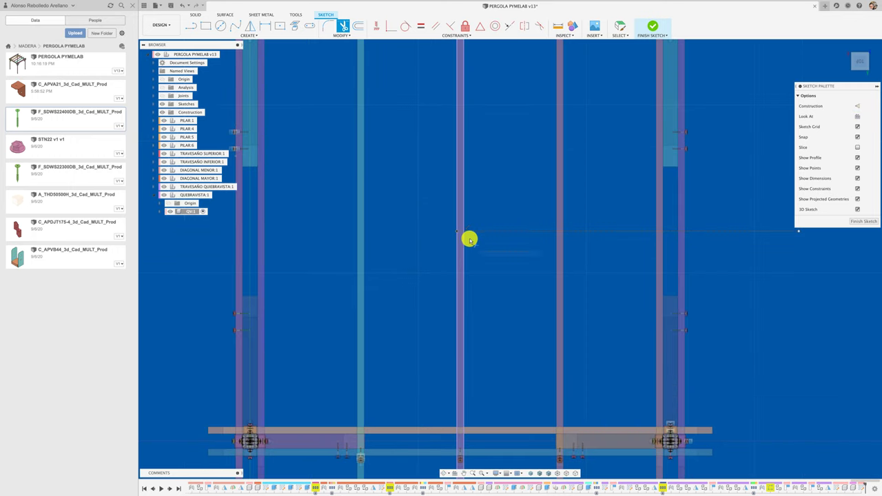
scroll(469, 238, "up", 2)
left_click(483, 249)
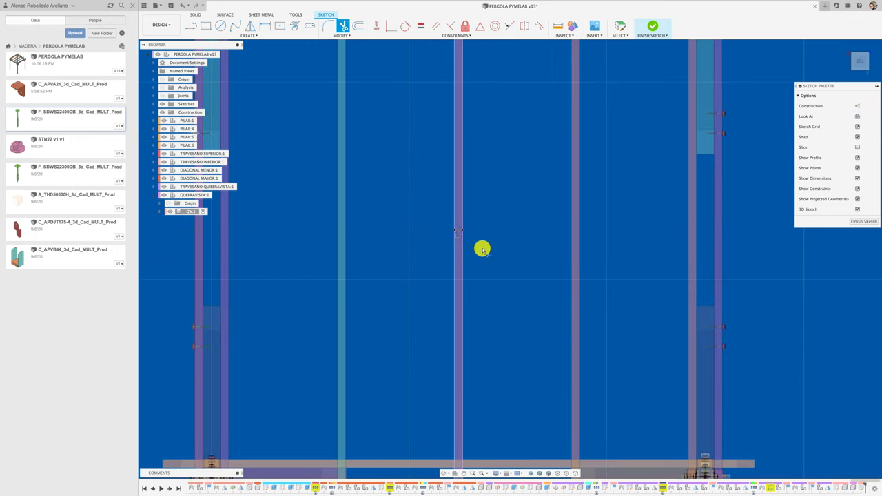
scroll(471, 231, "up", 2)
scroll(465, 236, "down", 1)
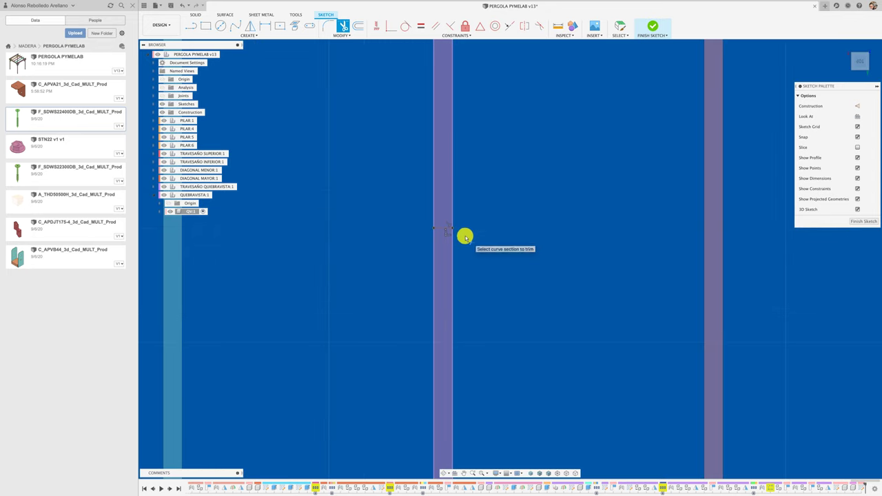
scroll(400, 227, "down", 1)
scroll(398, 226, "down", 2)
scroll(397, 226, "down", 1)
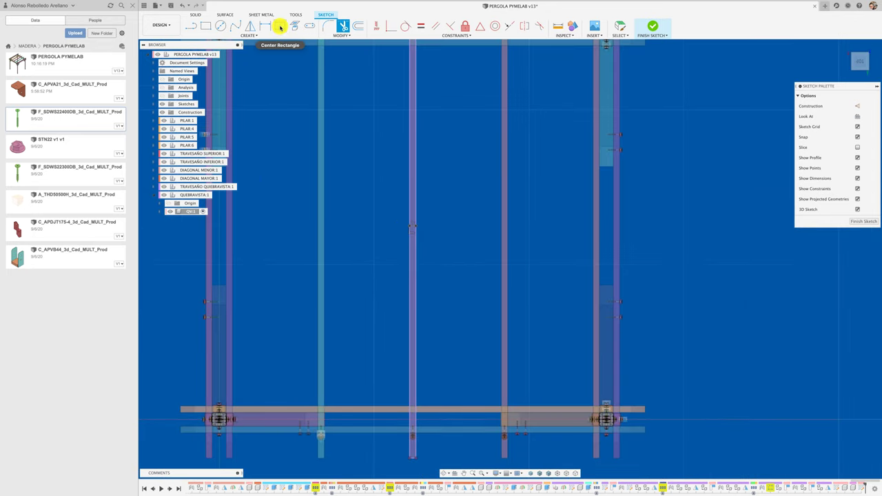
Draw a centre-point rectangle of about 3152 × 204 mm centred on the middle beam.
left_click(252, 35)
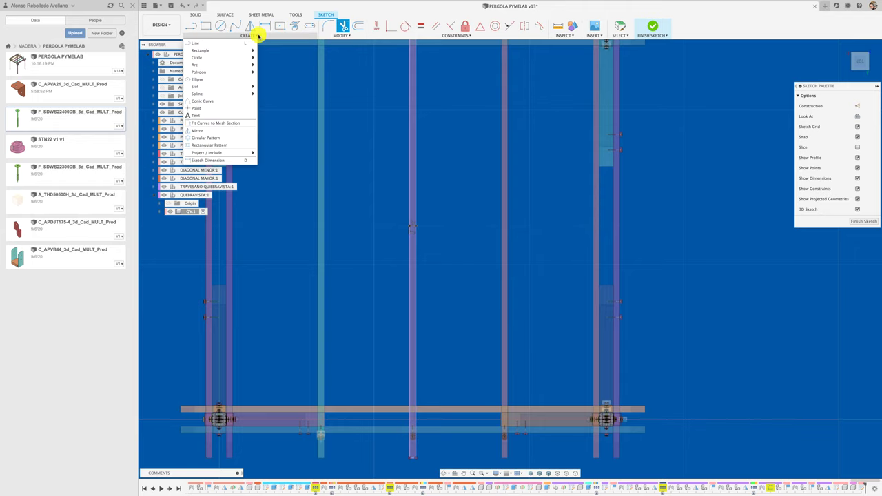
mouse_move(201, 50)
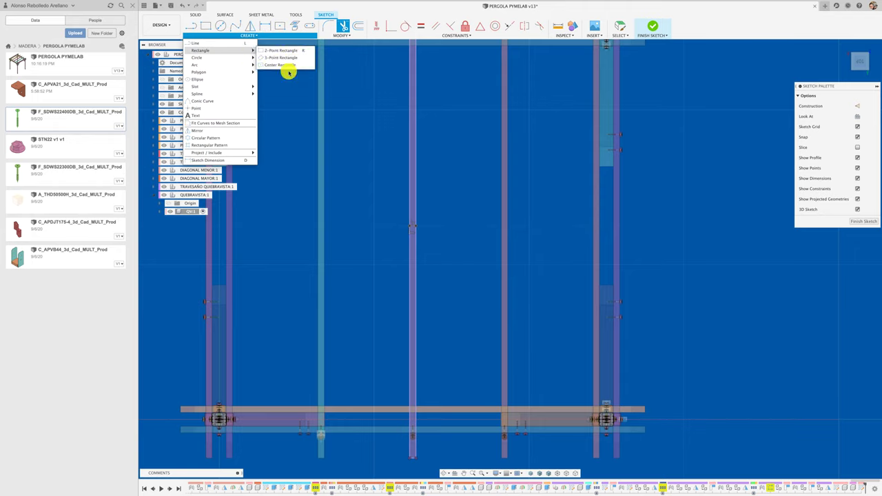
left_click(288, 66)
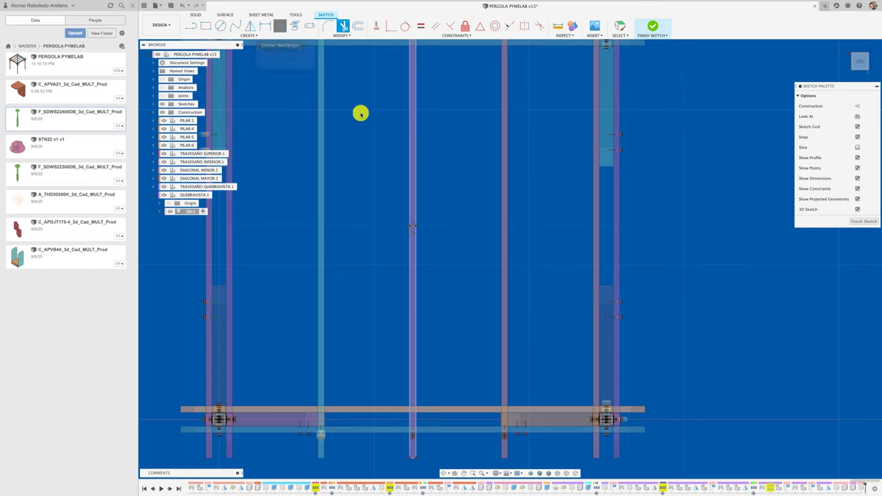
scroll(413, 226, "up", 5)
scroll(412, 227, "up", 3)
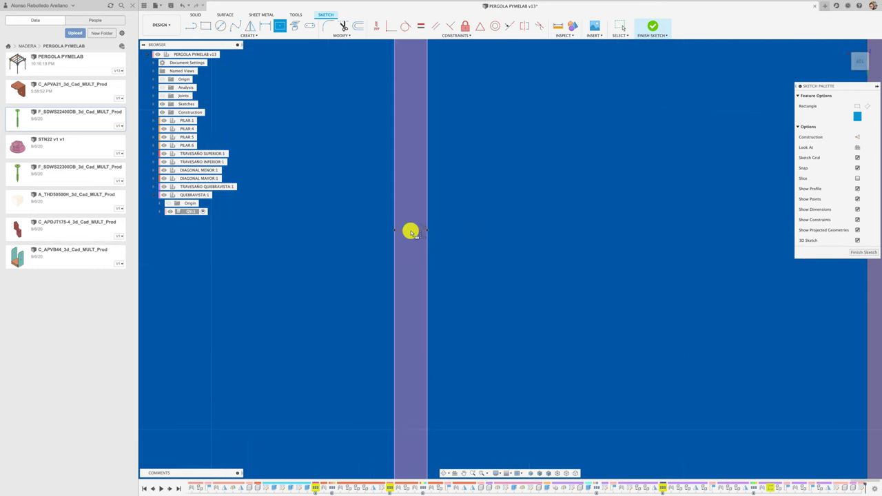
left_click(410, 232)
scroll(463, 248, "down", 2)
scroll(463, 248, "down", 1)
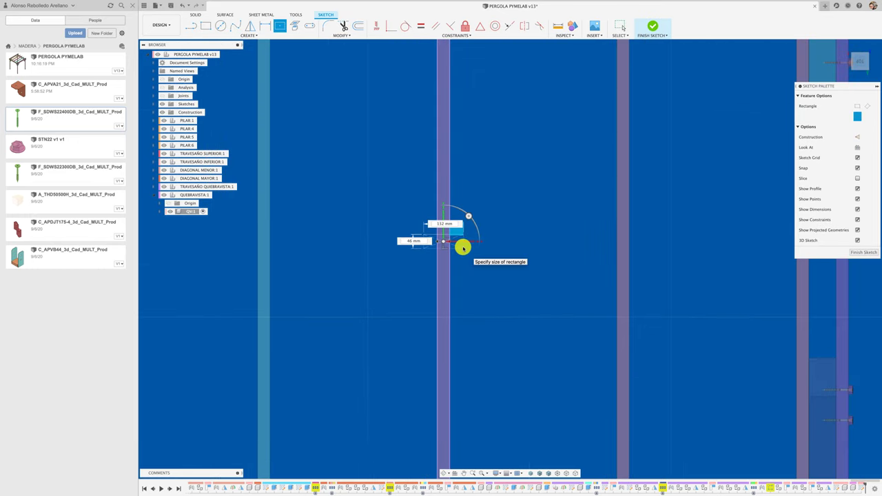
scroll(463, 247, "down", 2)
scroll(463, 247, "down", 3)
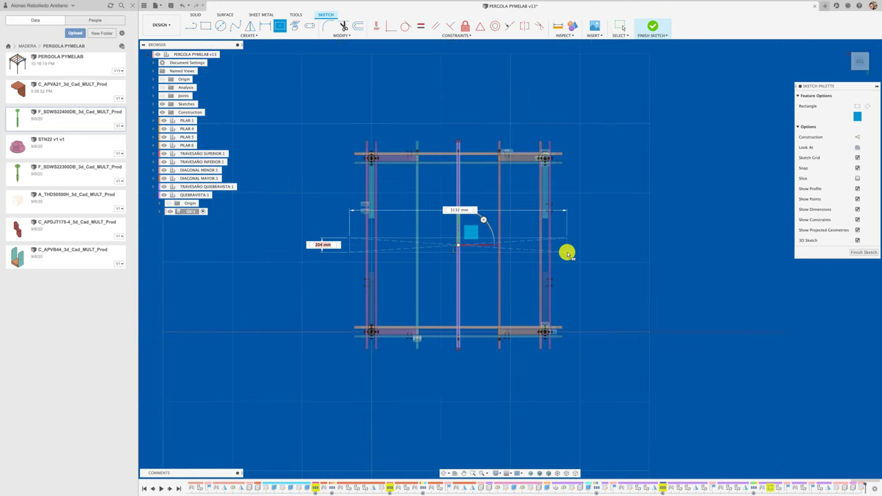
left_click(567, 252)
key("Escape")
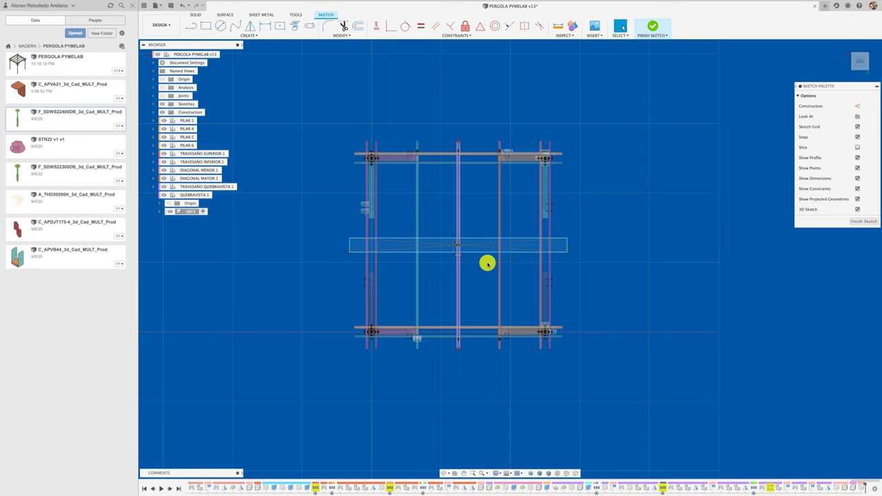
Fix the rectangle's centre point in place and zoom out to the whole frame.
scroll(476, 255, "up", 3)
scroll(462, 249, "up", 3)
scroll(455, 247, "up", 3)
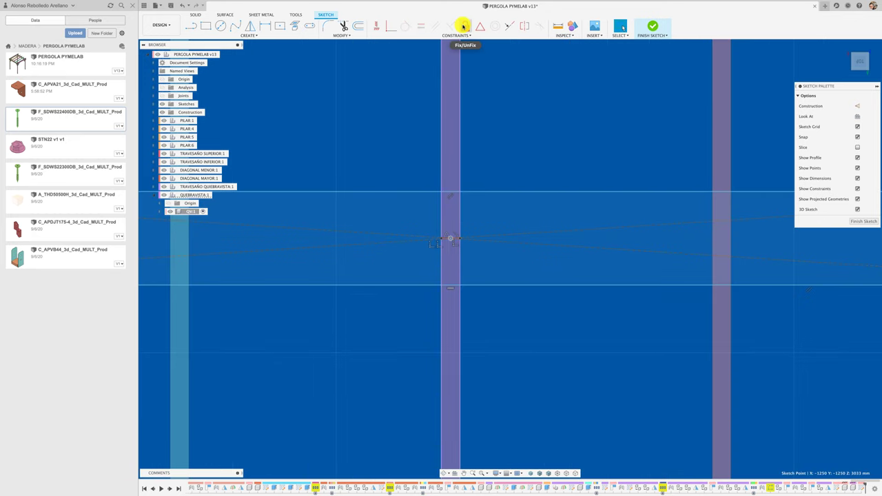
left_click(464, 27)
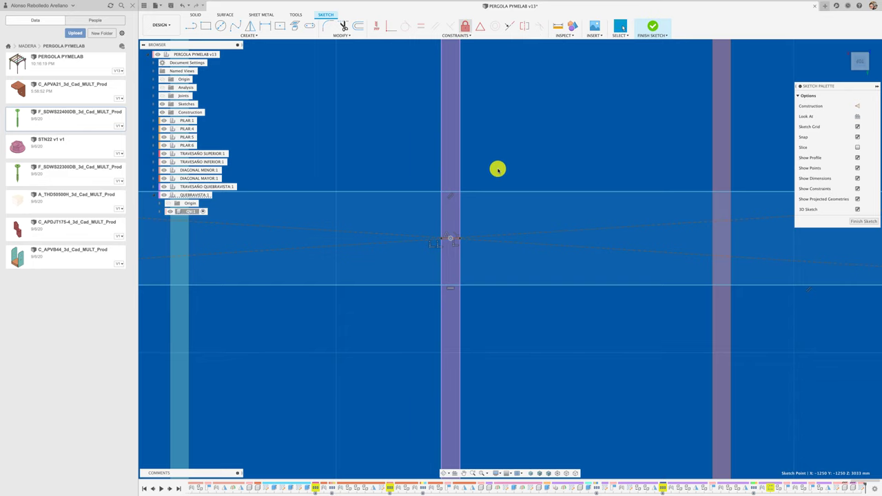
scroll(524, 258, "down", 5)
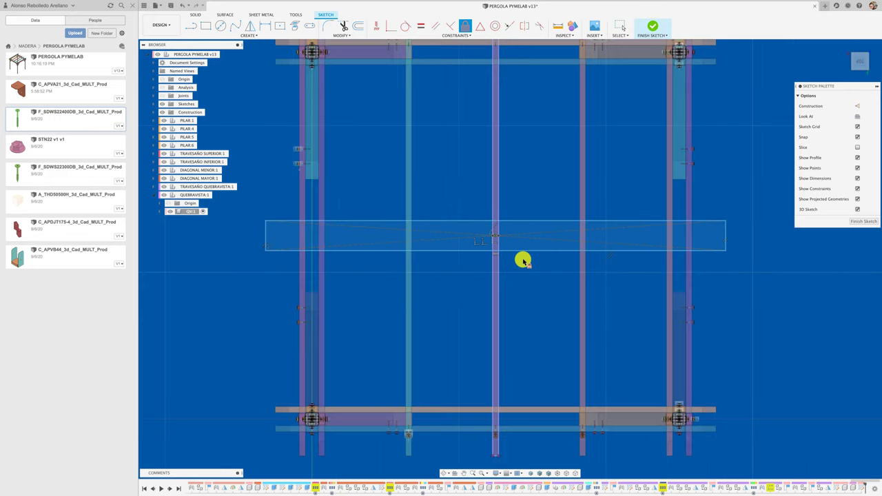
Dimension the rectangle to 3000 mm long and 30 mm wide, forming a thin strip.
key("o")
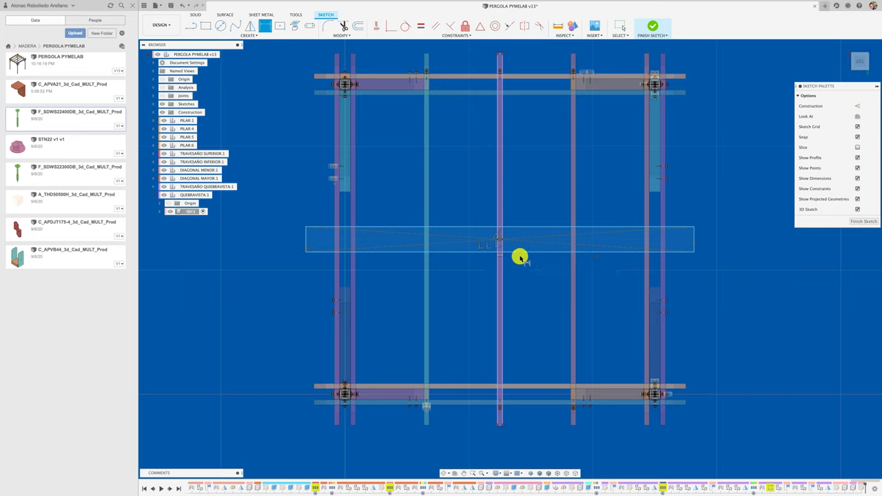
left_click(520, 253)
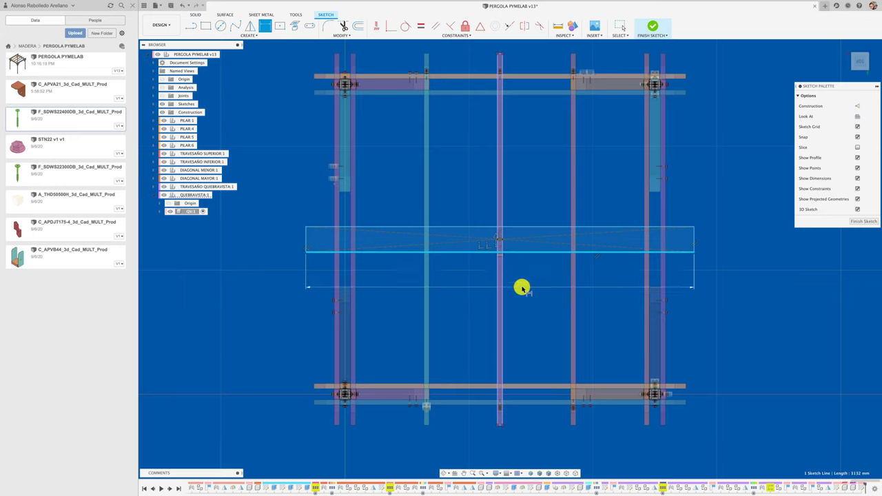
left_click(522, 288)
type("3131.6322")
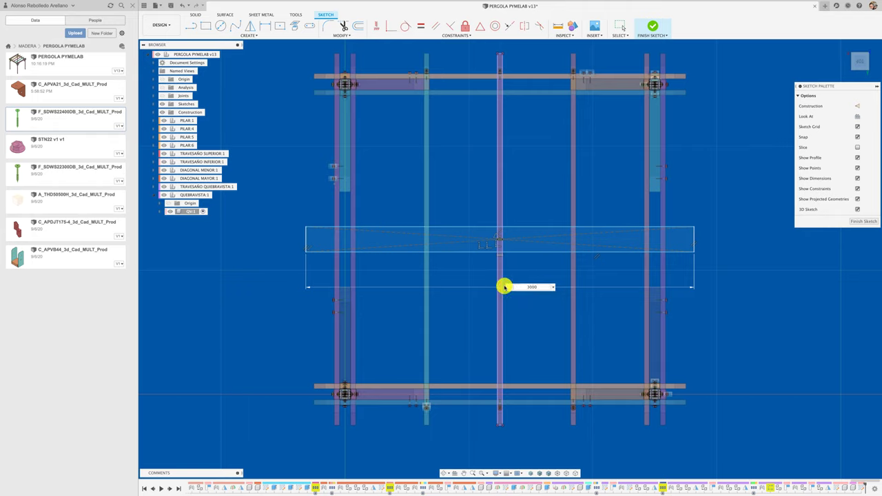
key("Return")
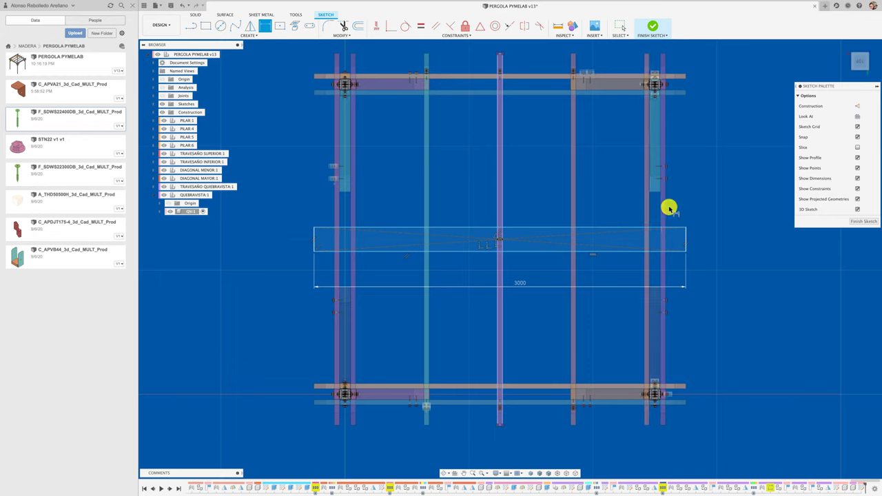
left_click(686, 239)
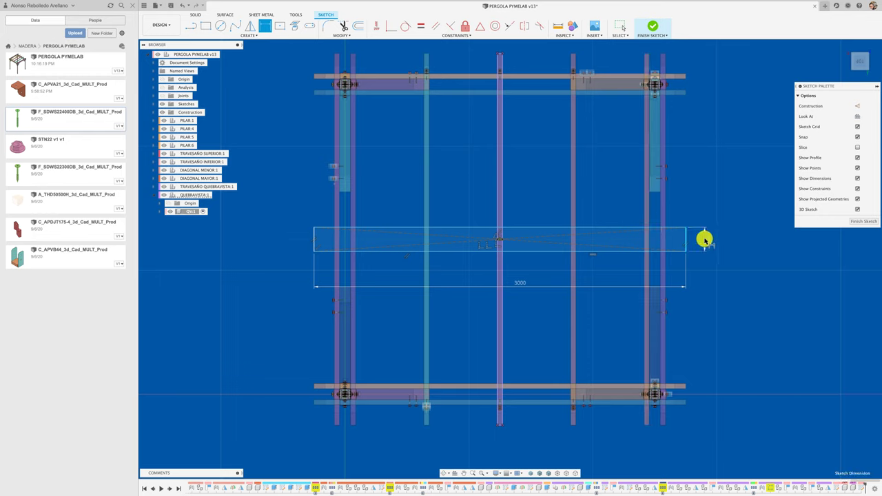
left_click(705, 238)
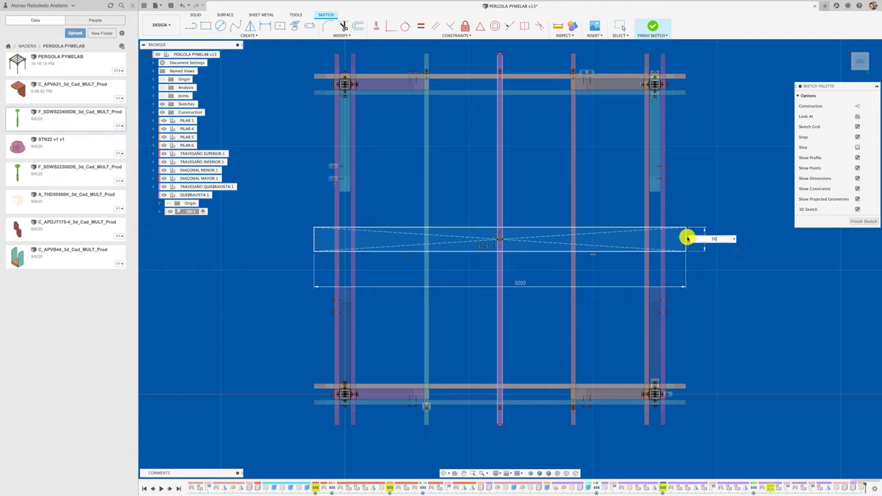
key("Return")
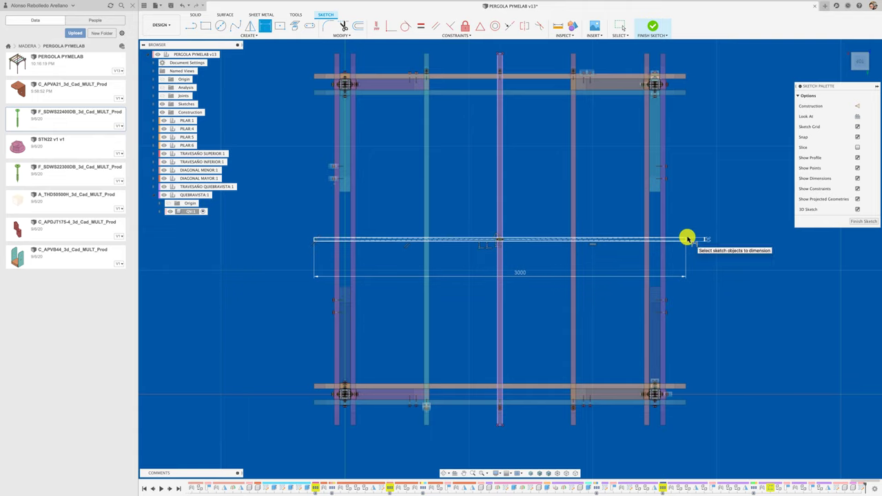
scroll(655, 256, "up", 3)
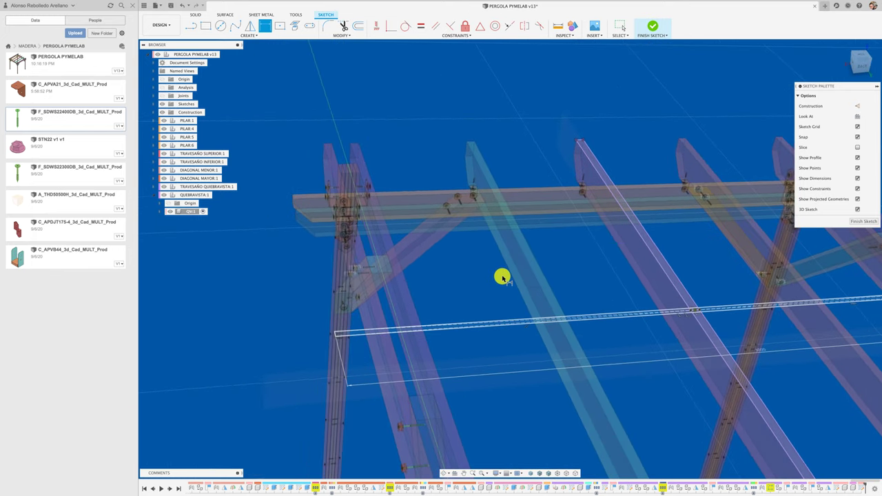
key("e")
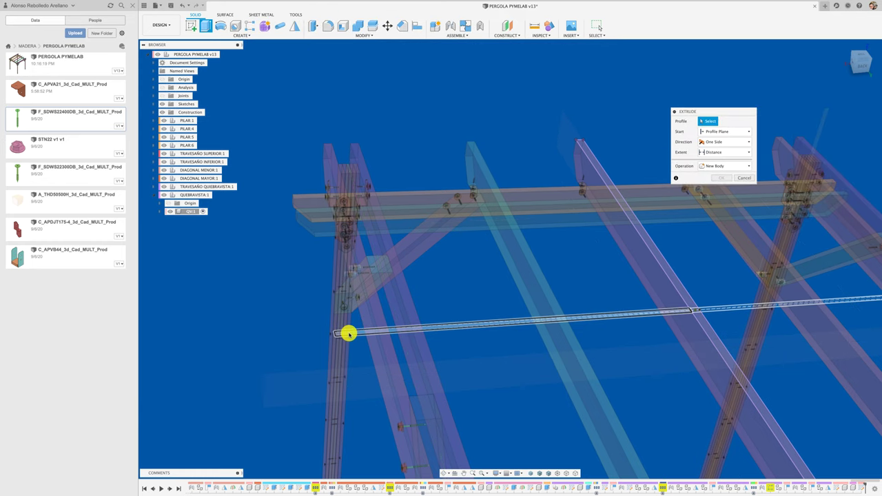
Extrude the three strip profiles 65 mm into a solid slat across the pergola.
middle_click_drag(540, 335, 670, 308, "shift")
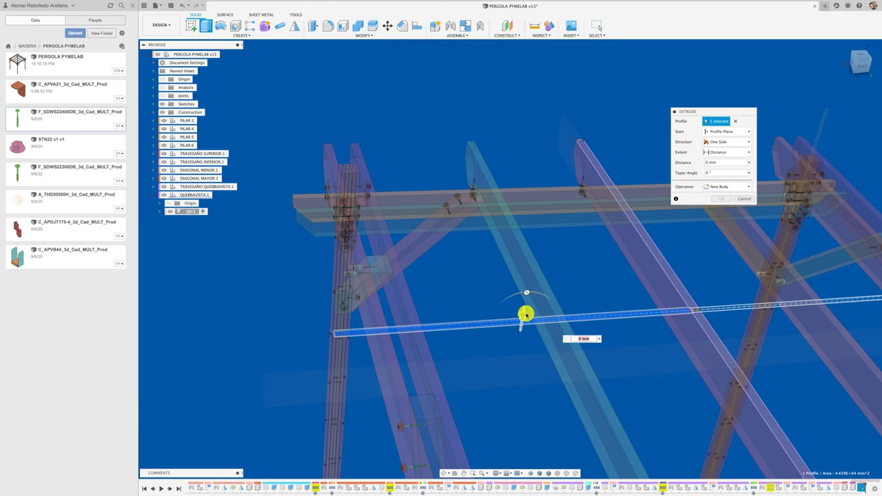
left_click(668, 306)
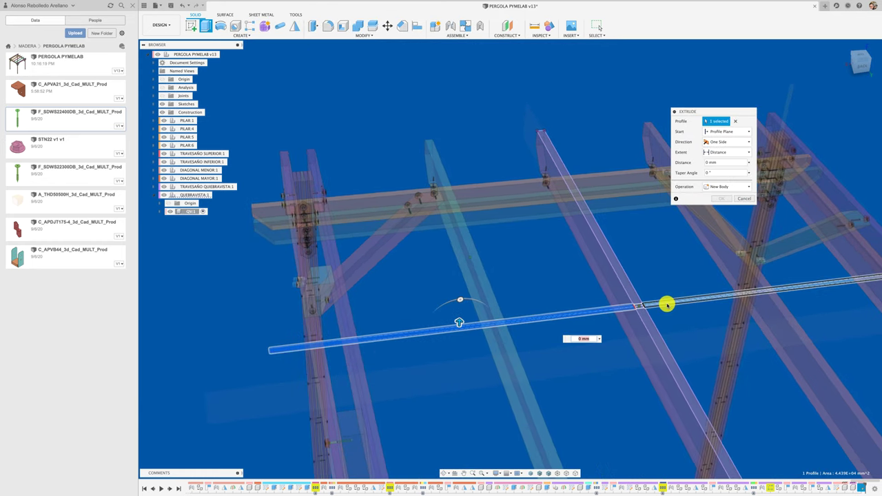
scroll(654, 307, "up", 2)
scroll(645, 308, "up", 2)
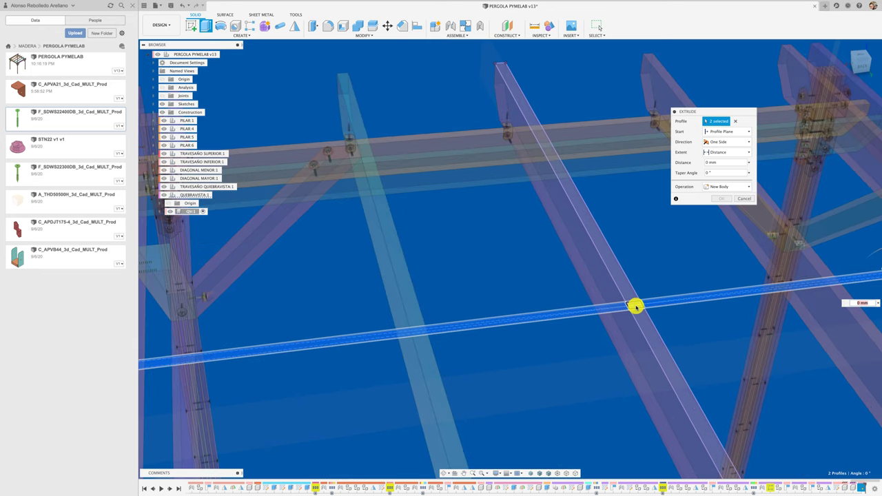
left_click(656, 315)
mouse_move(656, 315)
middle_mouse_down("shift")
mouse_move(498, 361)
mouse_move(565, 330)
middle_mouse_up("shift")
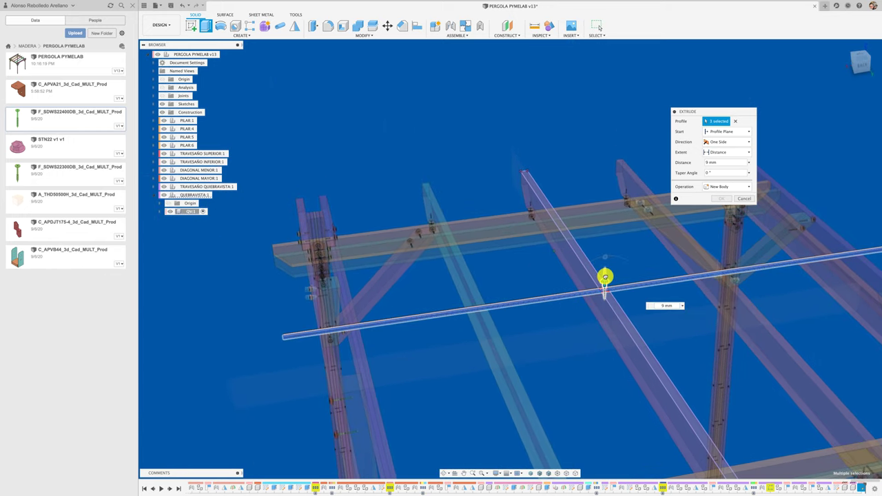
left_click_drag(604, 283, 601, 272)
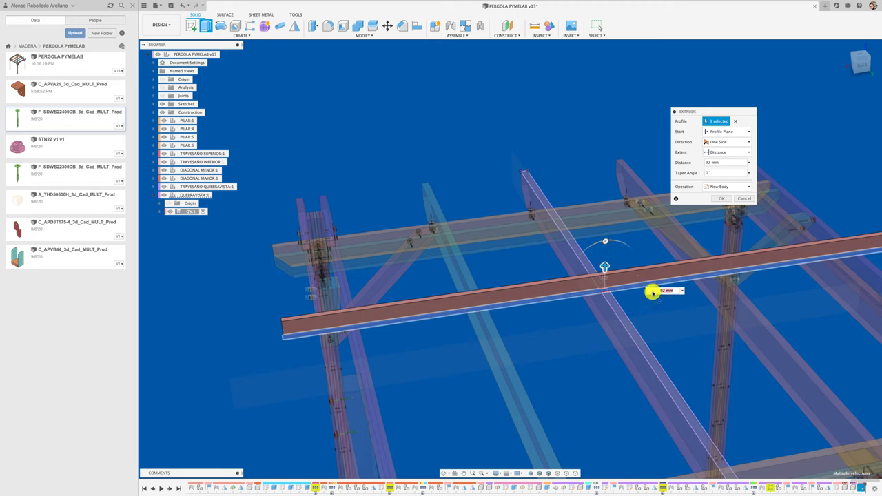
type("65")
key("Return")
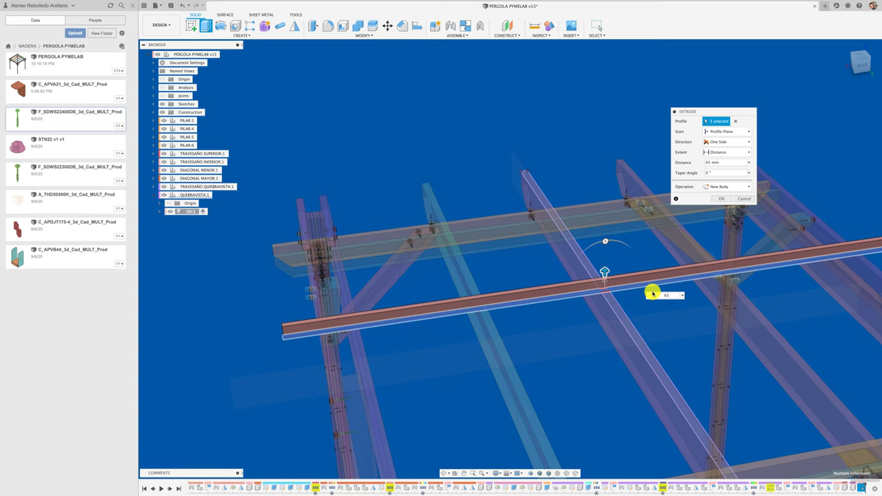
left_click(721, 198)
mouse_move(709, 227)
middle_mouse_down("shift")
mouse_move(615, 258)
mouse_move(514, 311)
mouse_move(473, 345)
mouse_move(454, 187)
mouse_move(415, 119)
middle_mouse_up("shift")
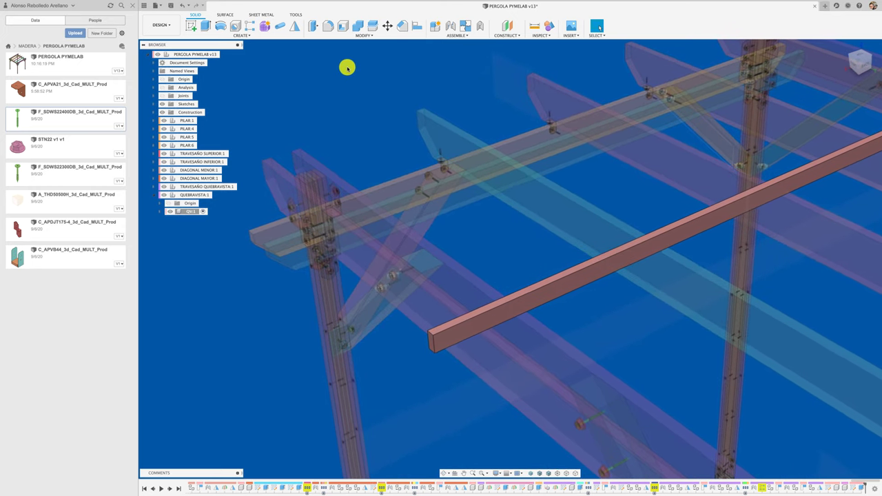
Fillet the slat's four long edges with a 5 mm radius.
left_click(326, 27)
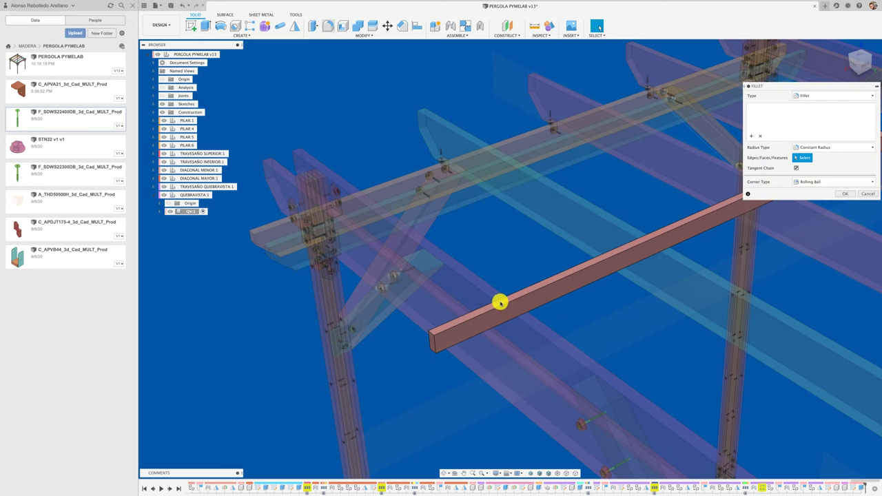
left_click(507, 299)
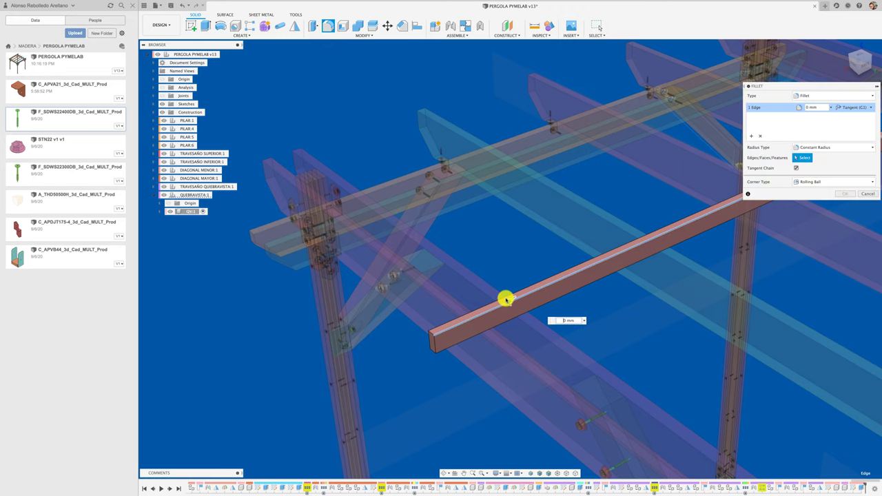
left_click(549, 305)
scroll(531, 332, "up", 3)
middle_click_drag(532, 332, 478, 303, "shift")
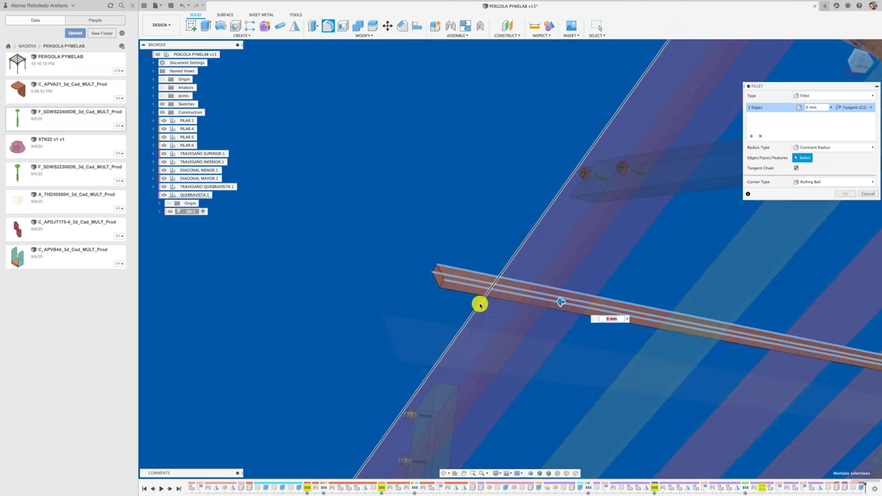
left_click(475, 296)
left_click(476, 297)
mouse_move(545, 308)
middle_mouse_down("shift")
mouse_move(512, 307)
mouse_move(501, 295)
mouse_move(498, 264)
middle_mouse_up("shift")
left_click_drag(498, 264, 497, 262)
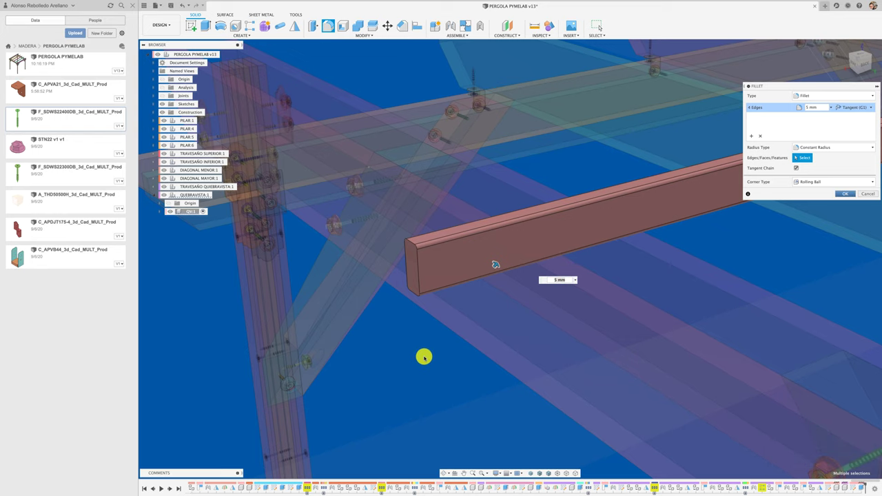
key("Return")
key("F6")
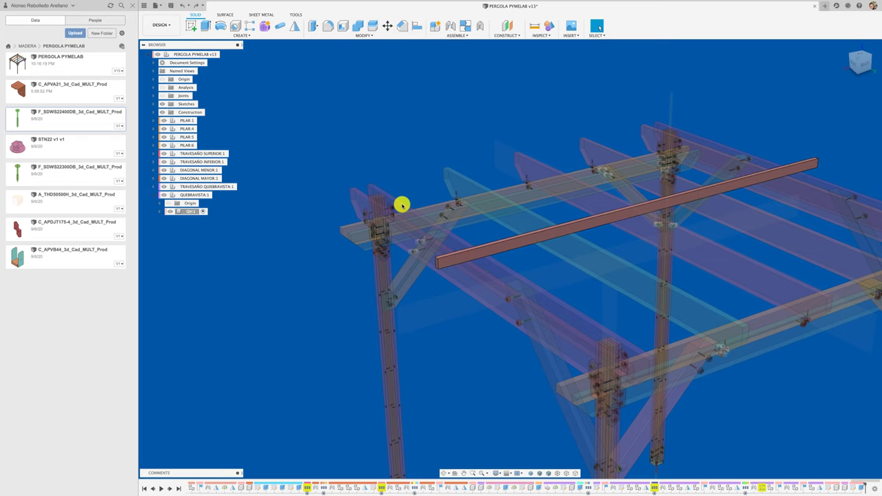
Chamfer two edges at the slat's end, dragging the distance to 47 mm.
middle_click_drag(402, 268, 404, 285, "shift")
scroll(410, 293, "up", 5)
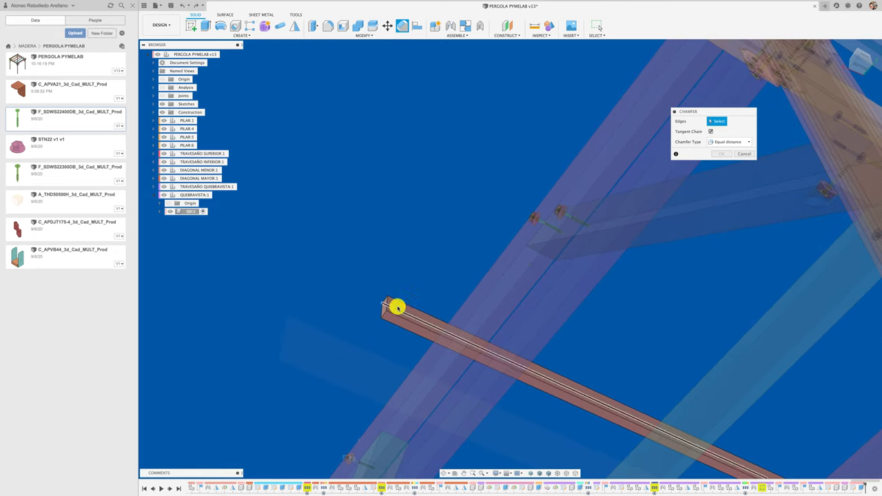
left_click(391, 303)
scroll(387, 259, "down", 5)
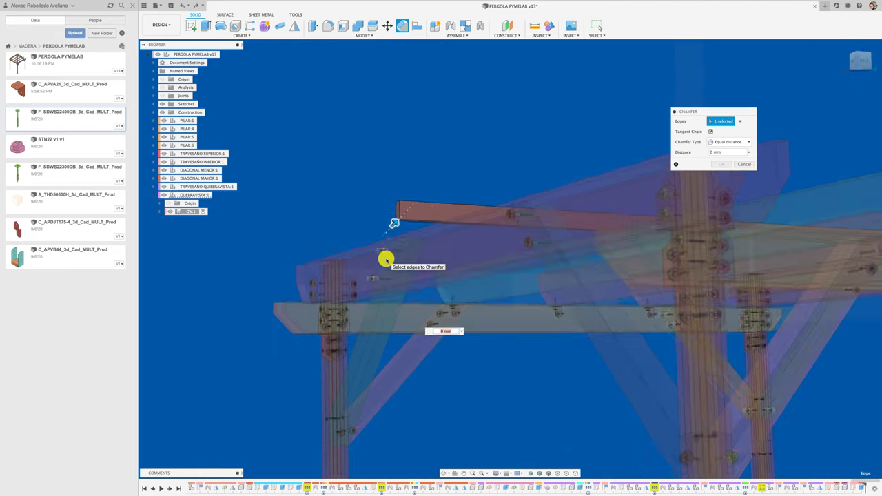
scroll(386, 259, "down", 5)
mouse_move(386, 259)
middle_mouse_down("shift")
mouse_move(479, 267)
mouse_move(559, 253)
middle_mouse_up("shift")
scroll(583, 203, "up", 3)
scroll(549, 222, "up", 3)
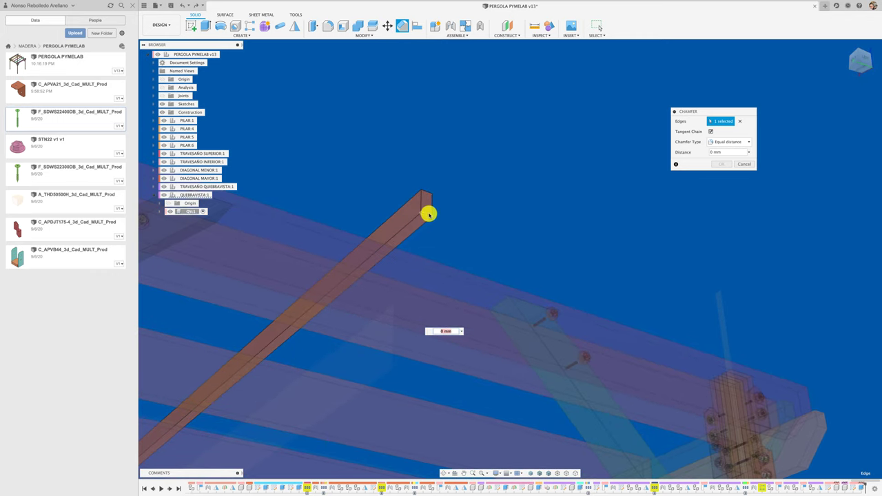
mouse_move(428, 217)
left_mouse_down()
mouse_move(418, 210)
mouse_move(428, 217)
left_mouse_up()
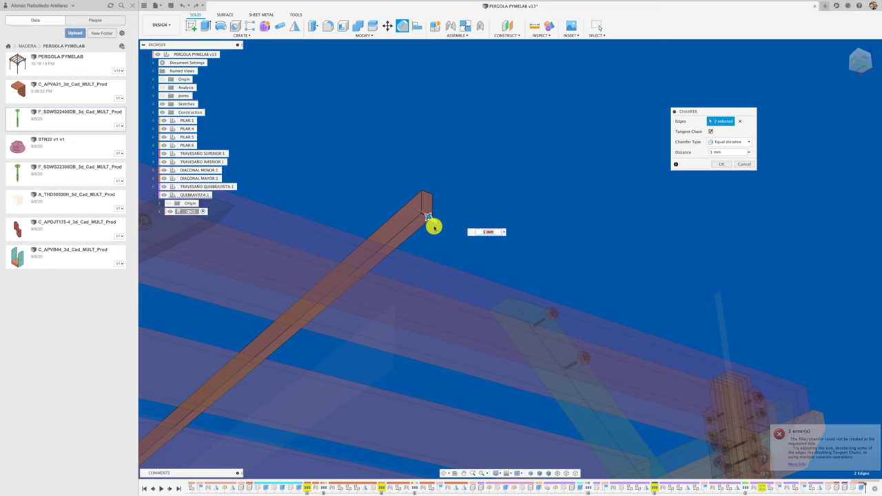
middle_click_drag(427, 217, 438, 270, "shift")
left_click_drag(436, 274, 430, 260)
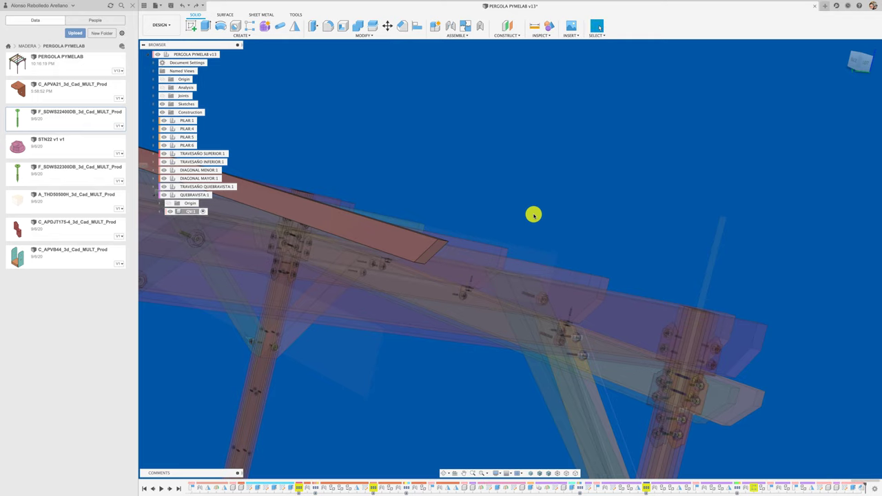
middle_click_drag(531, 213, 510, 193, "shift")
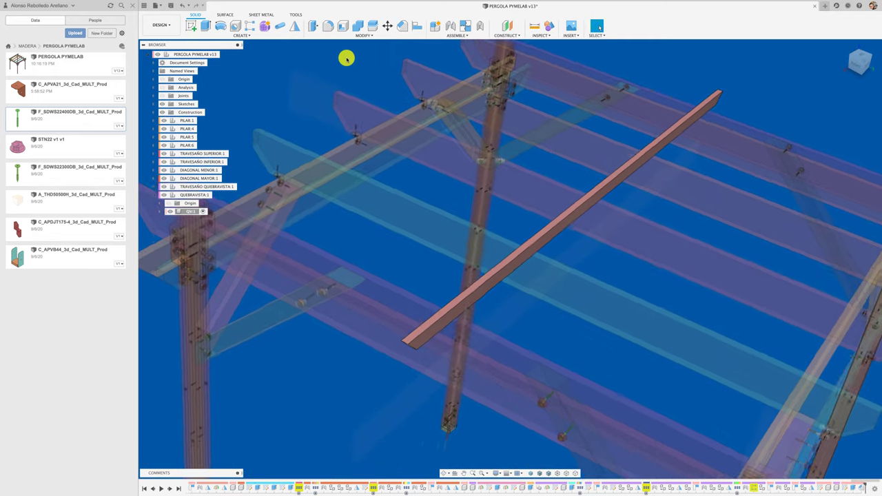
Apply a 5 mm fillet to four more long edges of the slat.
left_click(331, 28)
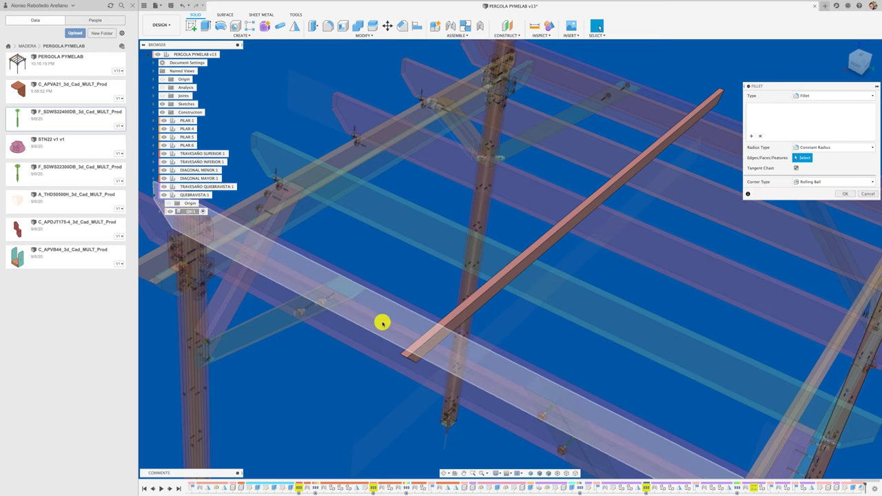
left_click(454, 311)
left_click(449, 312)
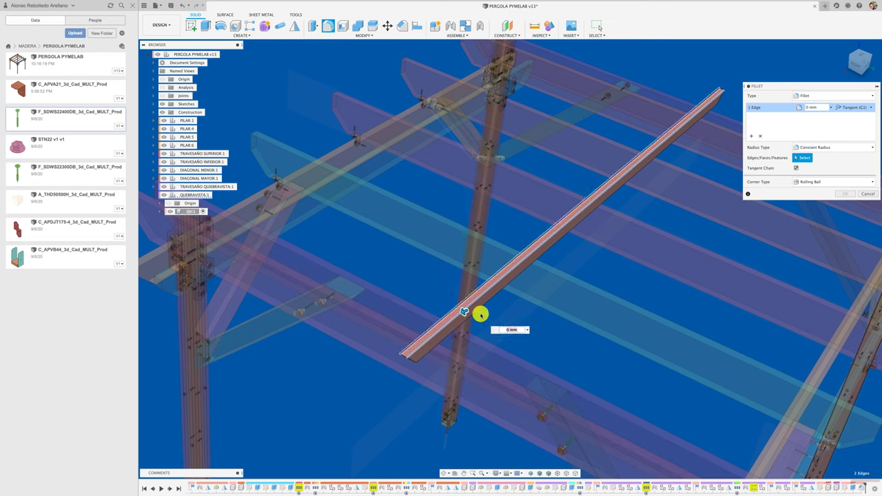
left_click(480, 314)
mouse_move(478, 310)
middle_mouse_down("shift")
mouse_move(459, 266)
mouse_move(494, 173)
mouse_move(565, 199)
middle_mouse_up("shift")
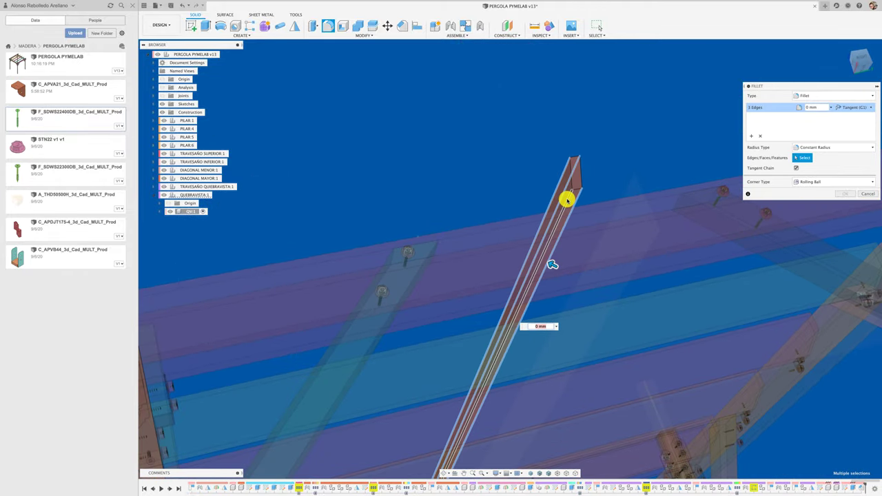
left_click(566, 200)
type("5")
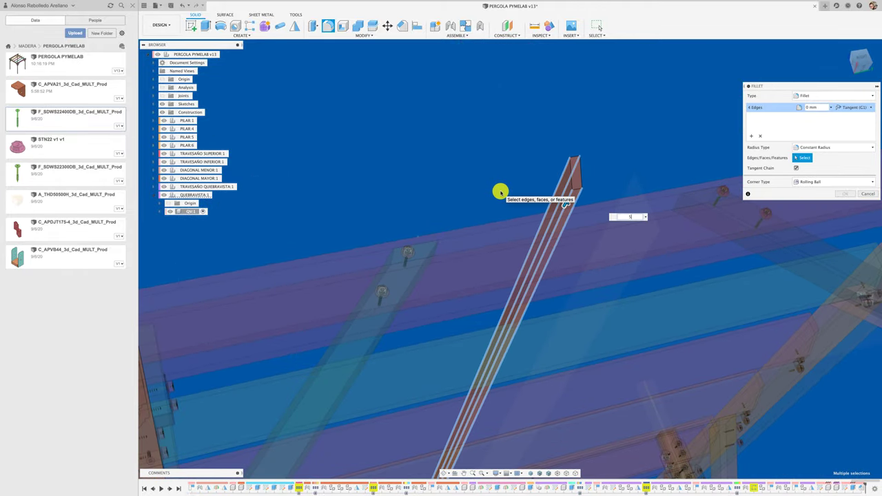
middle_click_drag(500, 193, 847, 195, "shift")
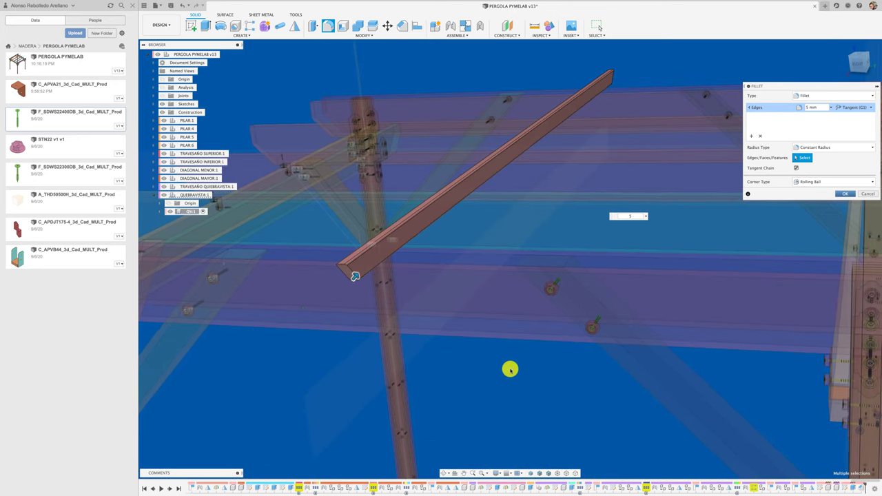
key("Return")
key("F6")
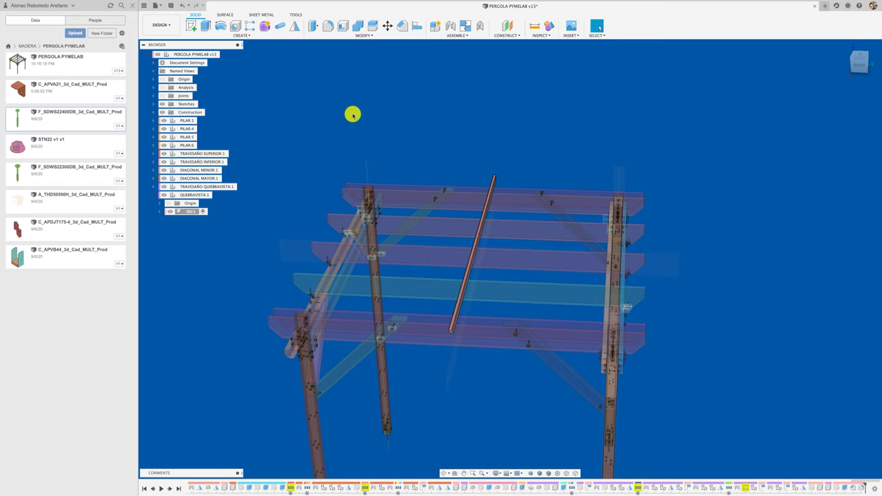
Start a component rectangular pattern of the roof slat along the top beam edge.
left_click(250, 27)
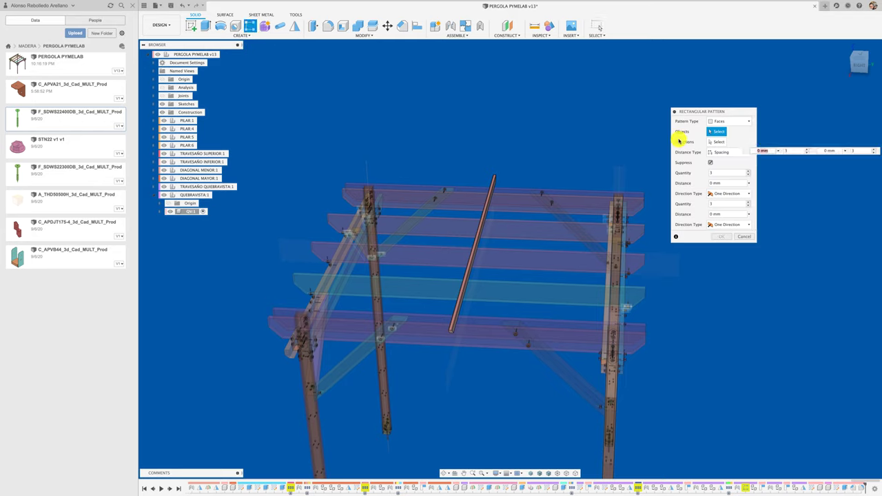
left_click(730, 122)
left_click(719, 152)
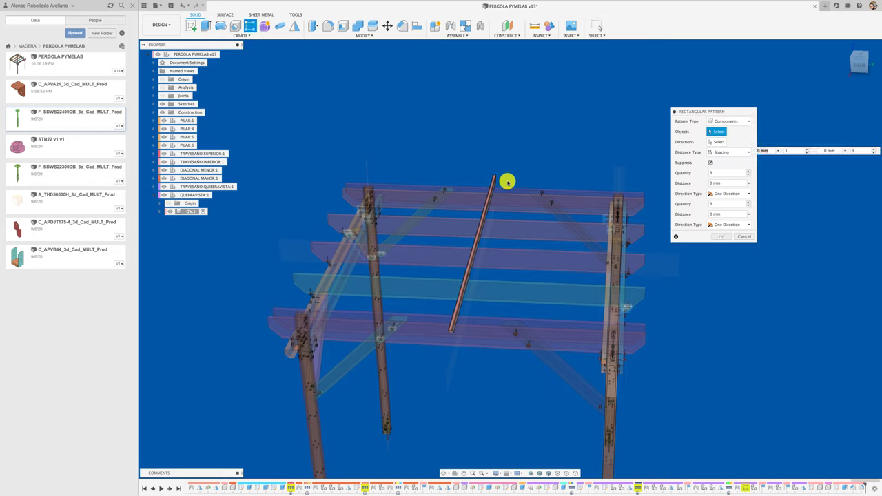
left_click(492, 183)
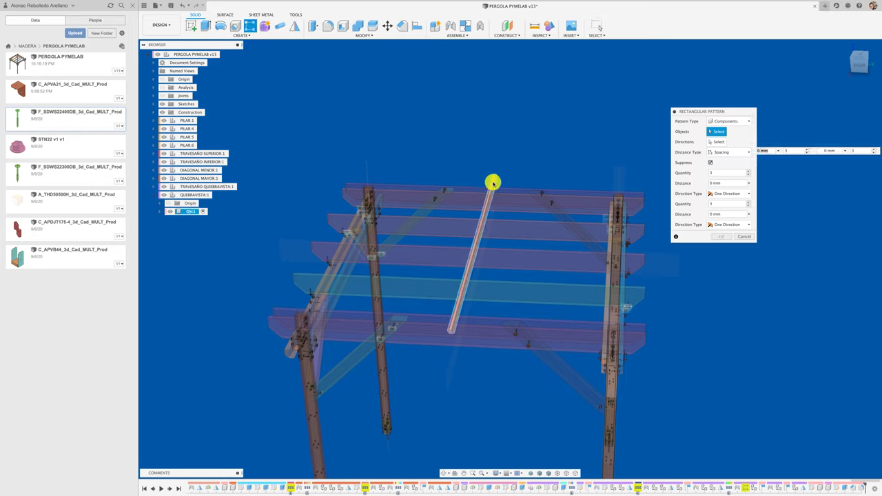
left_click(717, 142)
left_click(583, 191)
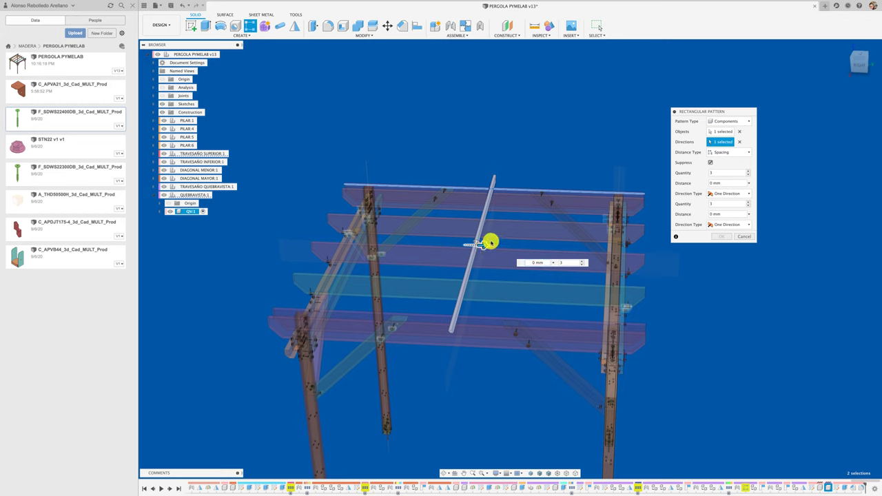
Space the slat copies 693 mm apart in top view with a quantity of 6.
mouse_move(484, 244)
left_mouse_down()
mouse_move(585, 255)
mouse_move(564, 257)
left_mouse_up()
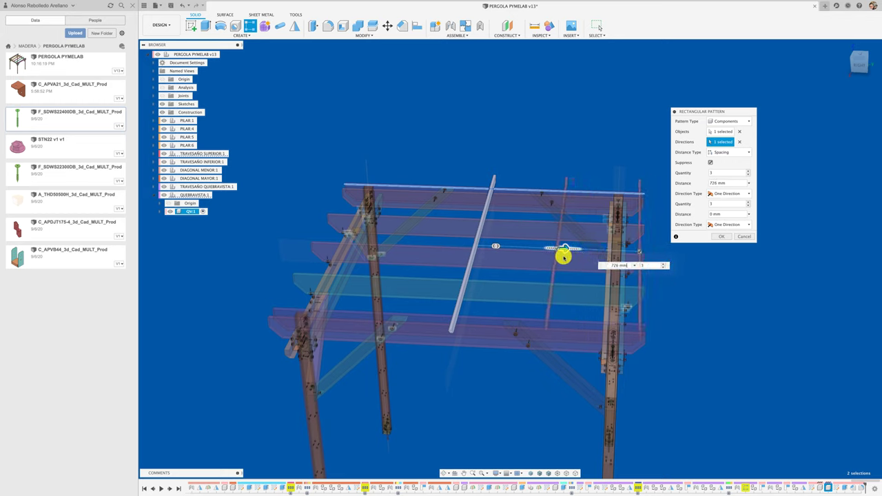
mouse_move(859, 63)
left_click(863, 54)
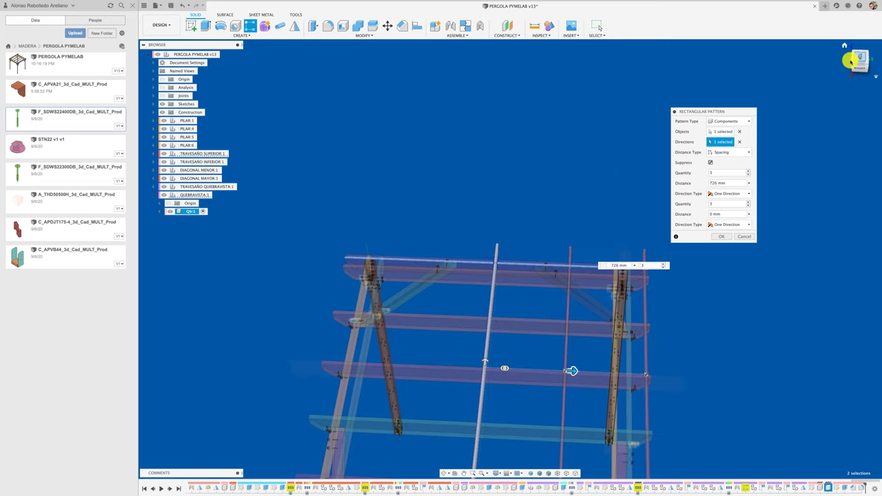
scroll(531, 353, "up", 2)
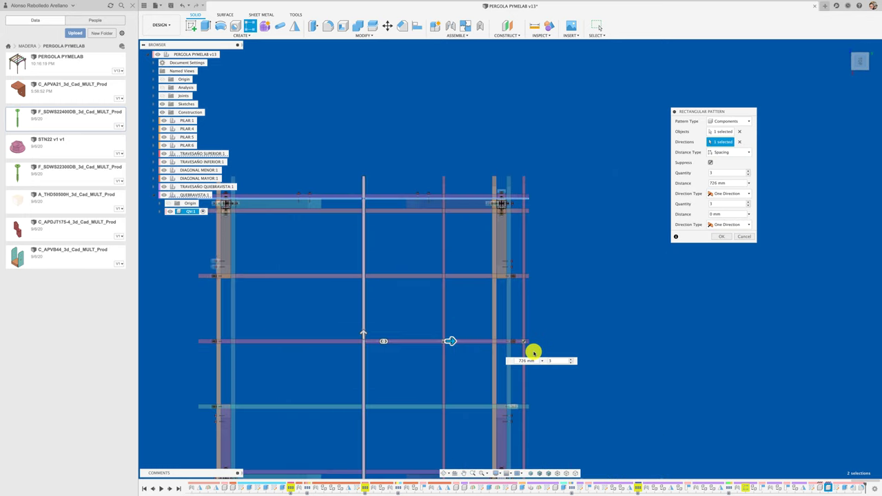
scroll(531, 348, "up", 2)
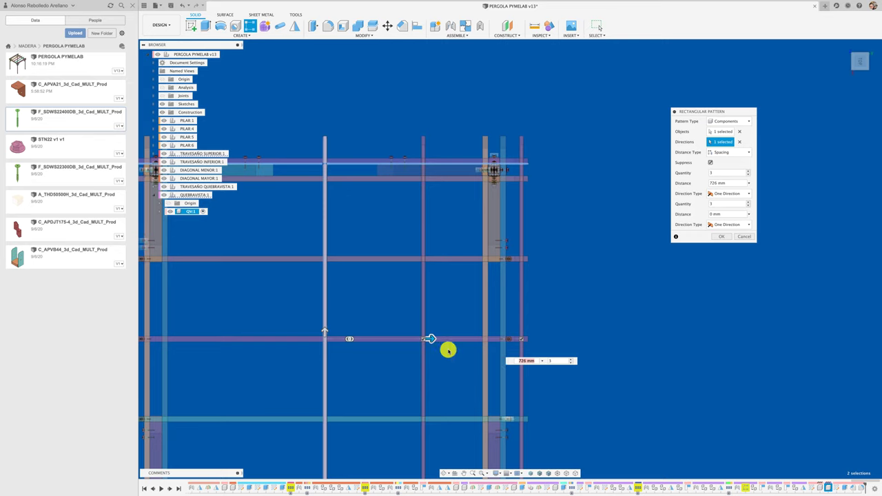
left_click_drag(428, 339, 425, 339)
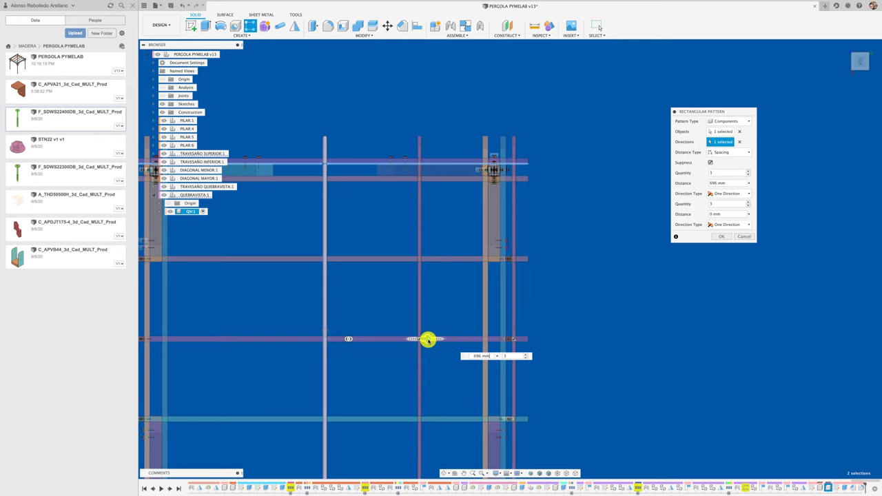
left_click(721, 183)
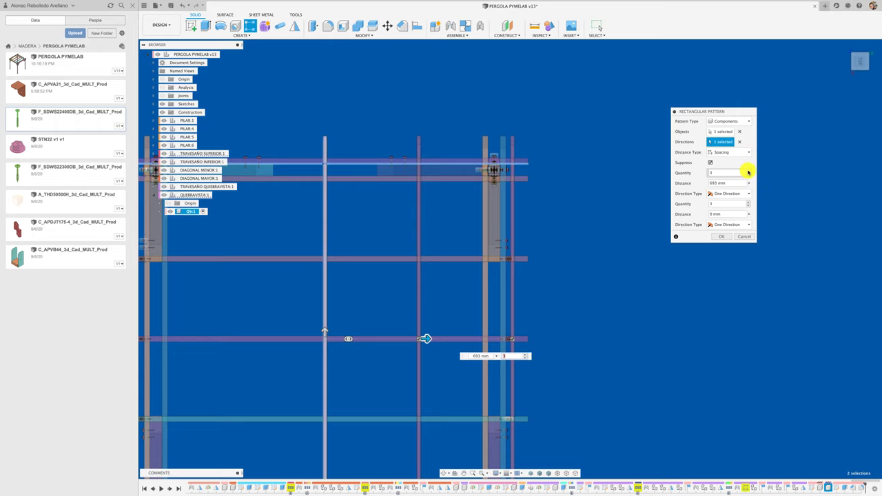
left_click(748, 171)
left_click(748, 171)
left_click(749, 171)
scroll(629, 204, "down", 3)
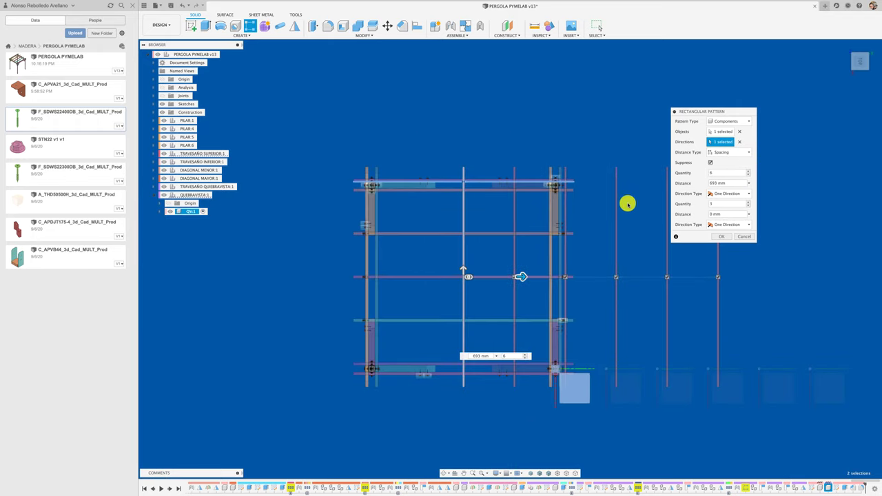
left_click(730, 152)
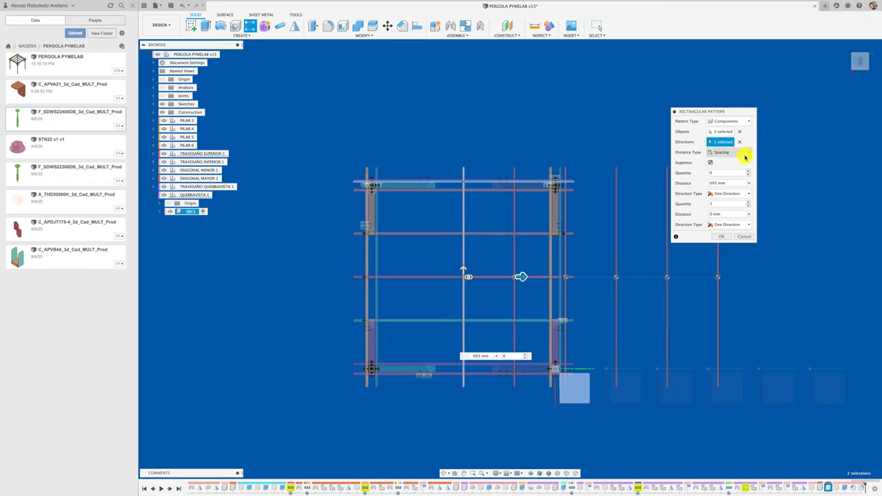
Switch the slat pattern to Extent distance type and set it to 1400 mm.
left_click(729, 162)
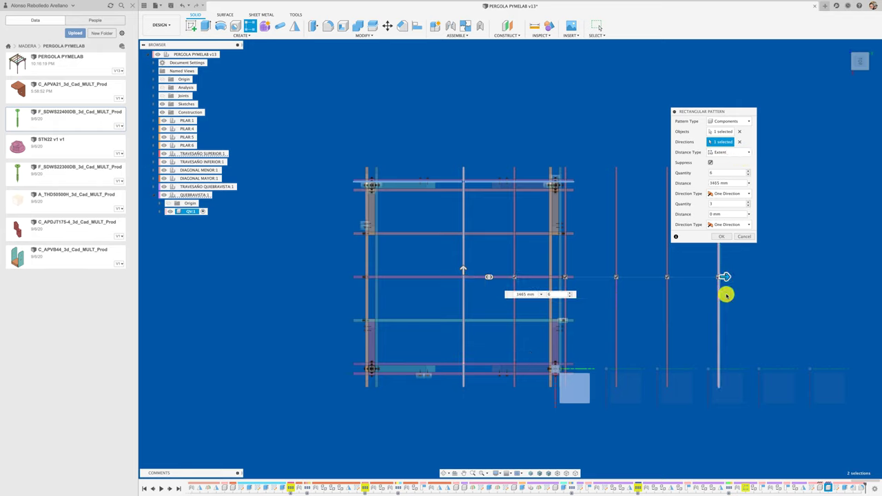
left_click_drag(721, 277, 574, 280)
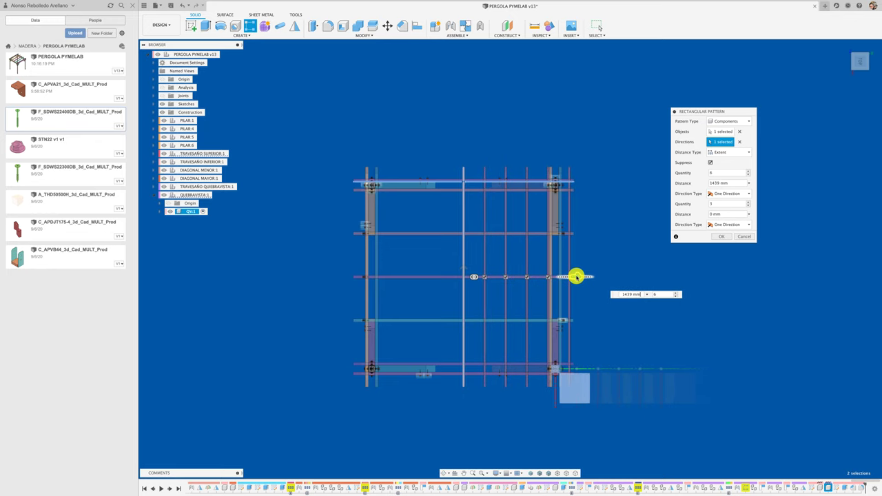
scroll(574, 280, "up", 2)
scroll(574, 281, "up", 3)
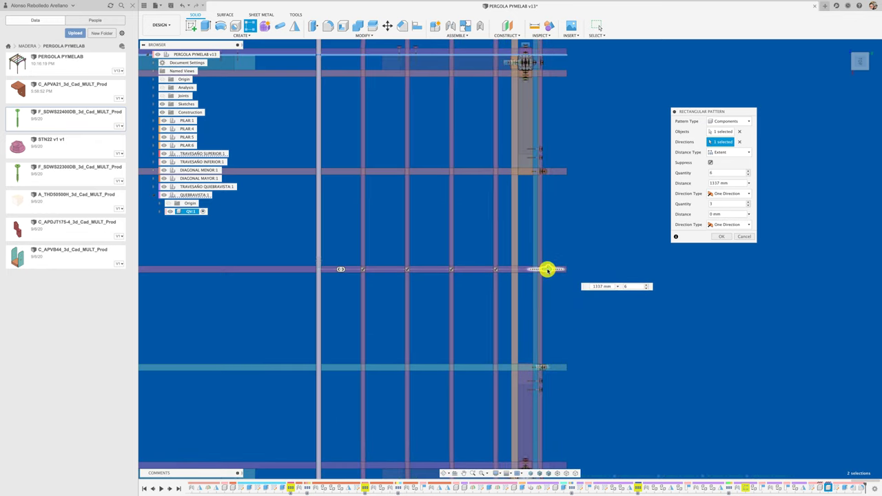
left_click_drag(552, 270, 550, 269)
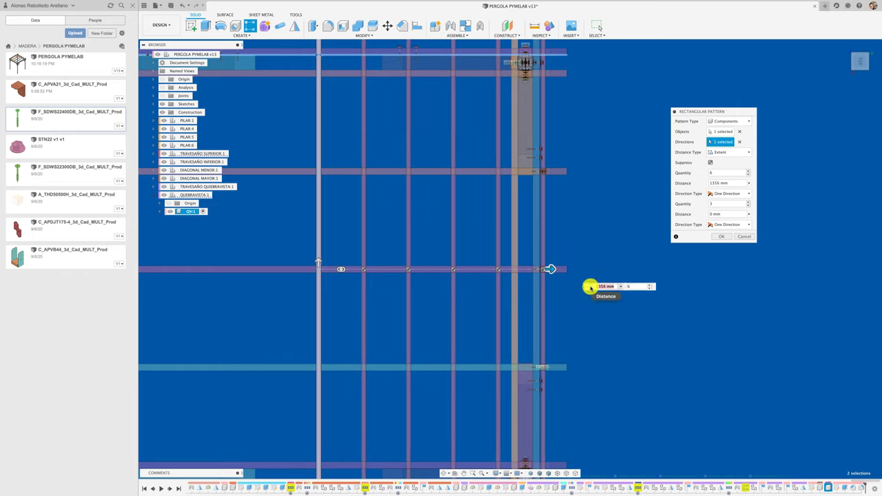
type("400")
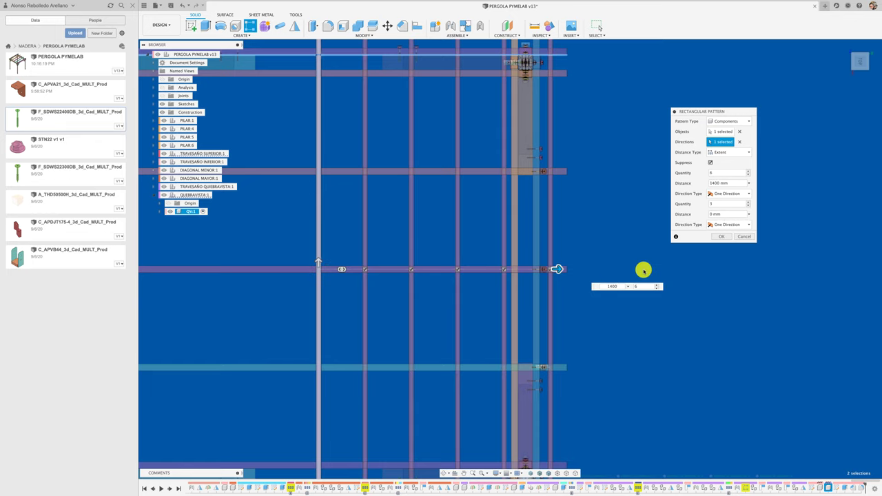
Raise the slat quantity to 12 and keep the second direction as One Direction.
scroll(643, 270, "down", 5, "shift")
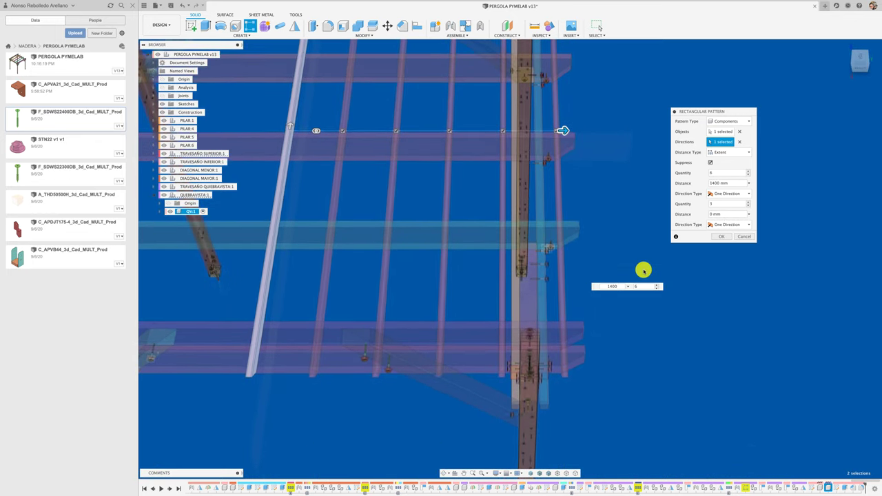
scroll(643, 271, "down", 1, "shift")
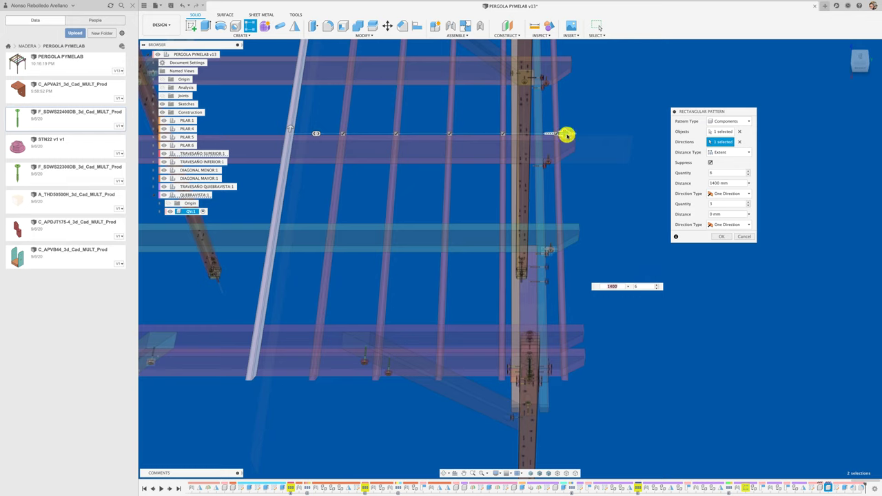
left_click(749, 170)
left_click(749, 170)
left_click(749, 171)
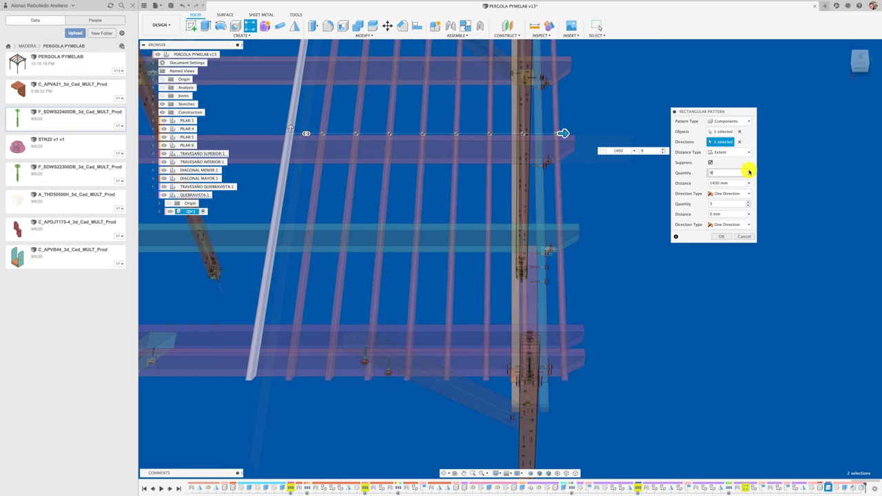
left_click(749, 171)
left_click(749, 170)
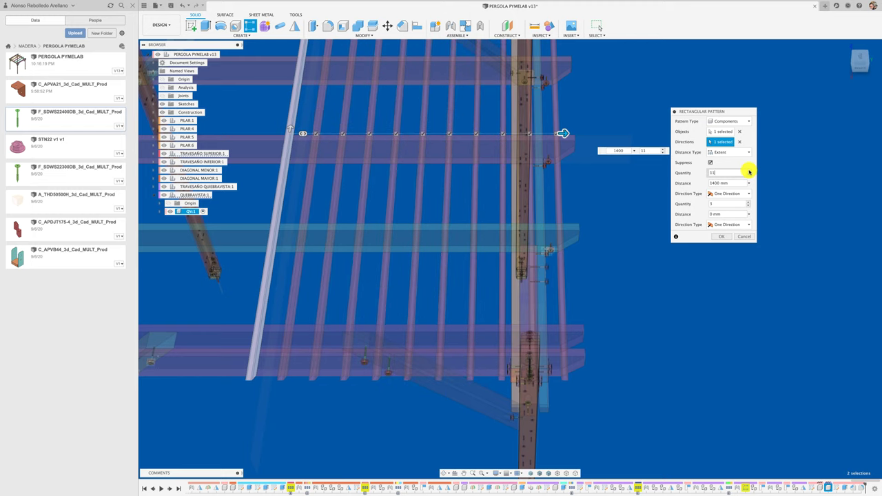
left_click(749, 170)
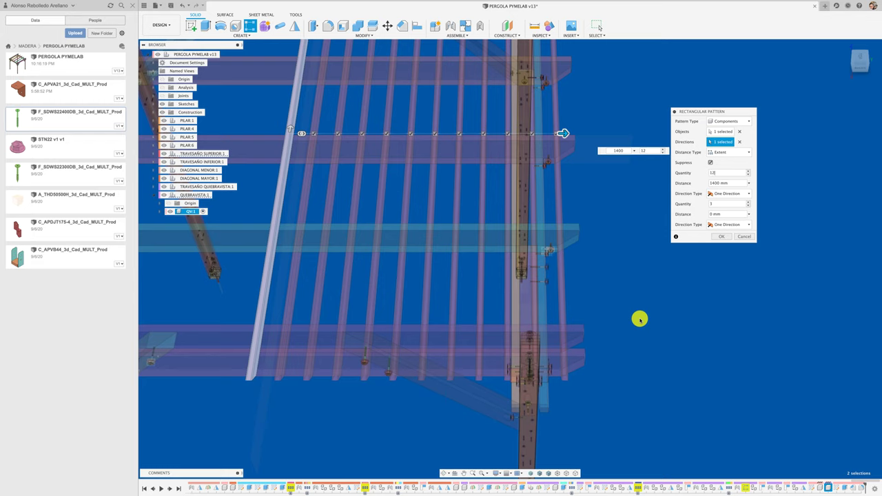
mouse_move(640, 319)
middle_mouse_down("shift")
mouse_move(737, 262)
mouse_move(741, 238)
middle_mouse_up("shift")
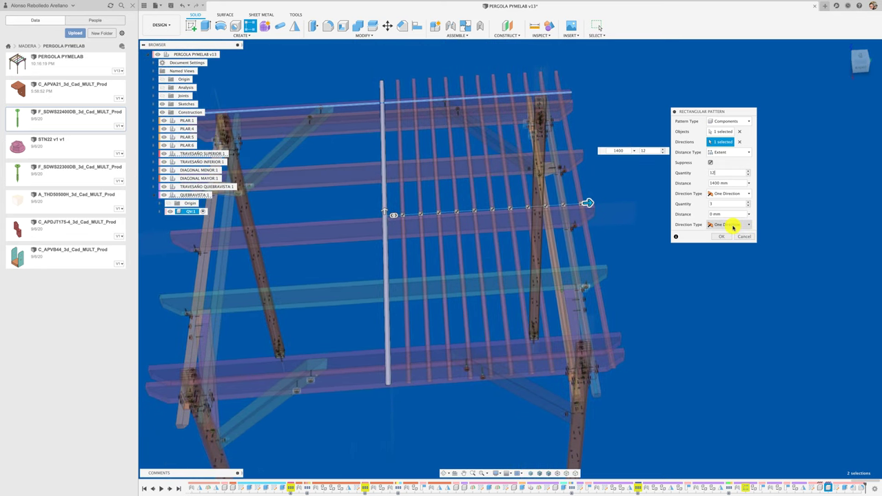
left_click(732, 226)
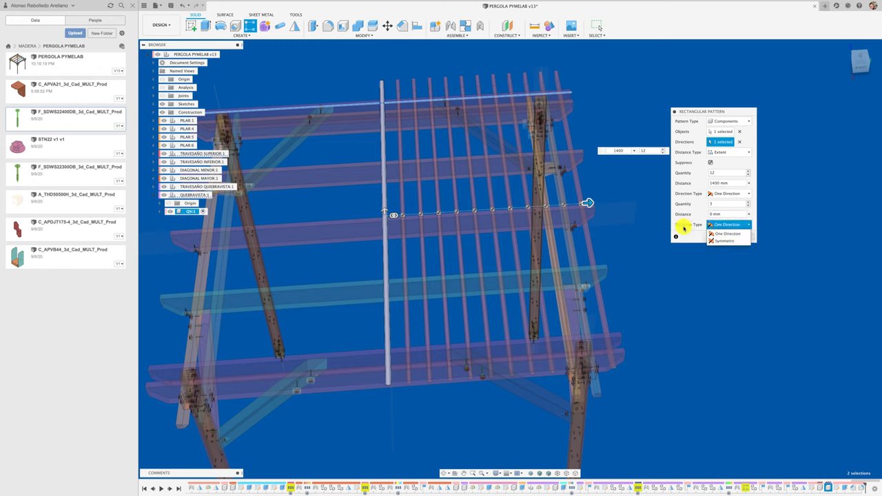
left_click(757, 267)
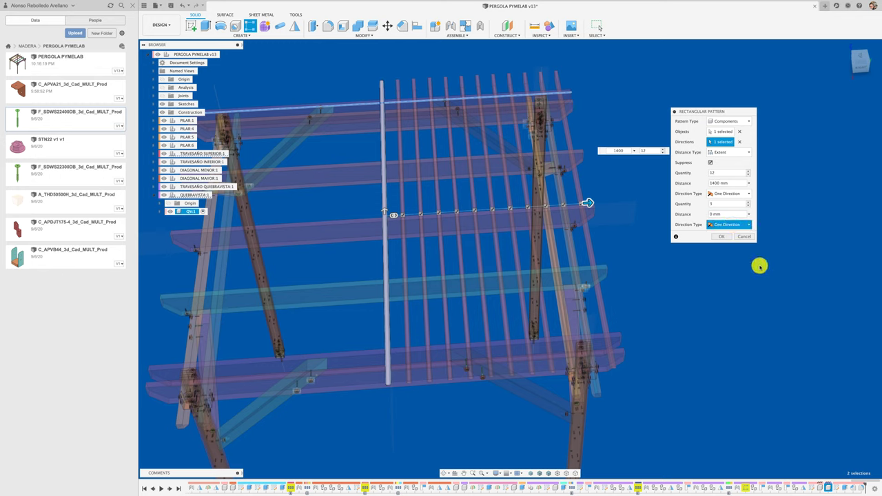
Confirm the 12-slat pattern, activate the top-level pergola assembly and select slat QV:1.
left_click(723, 238)
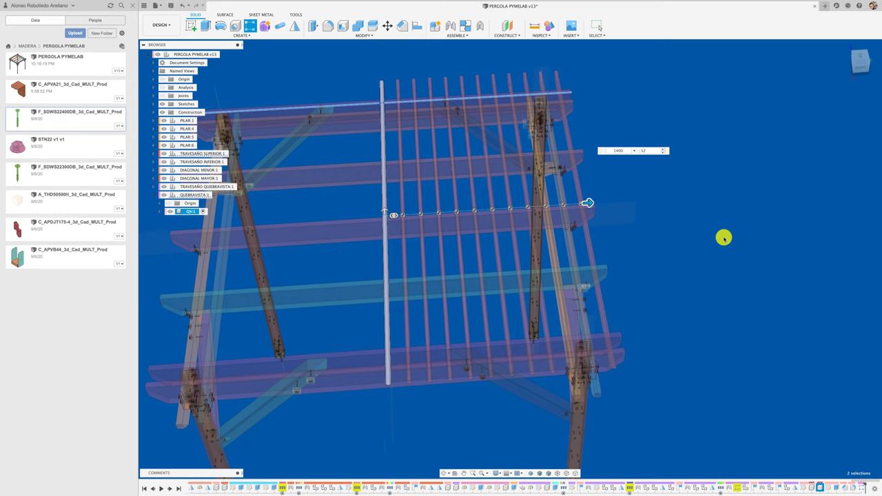
middle_click_drag(674, 242, 345, 126, "shift")
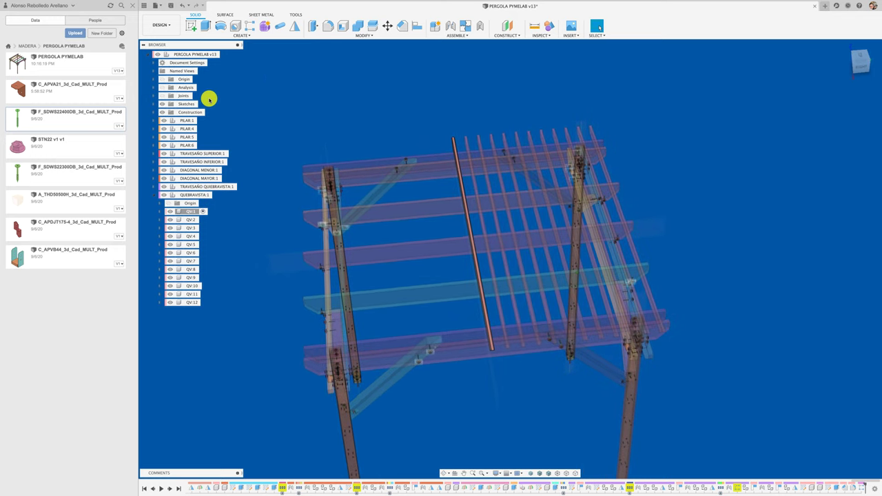
left_click(219, 55)
left_click(222, 55)
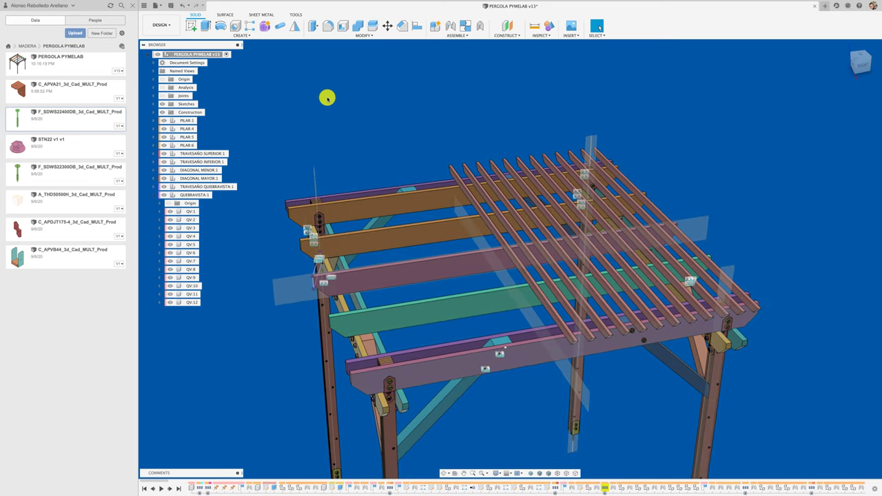
left_click(196, 210)
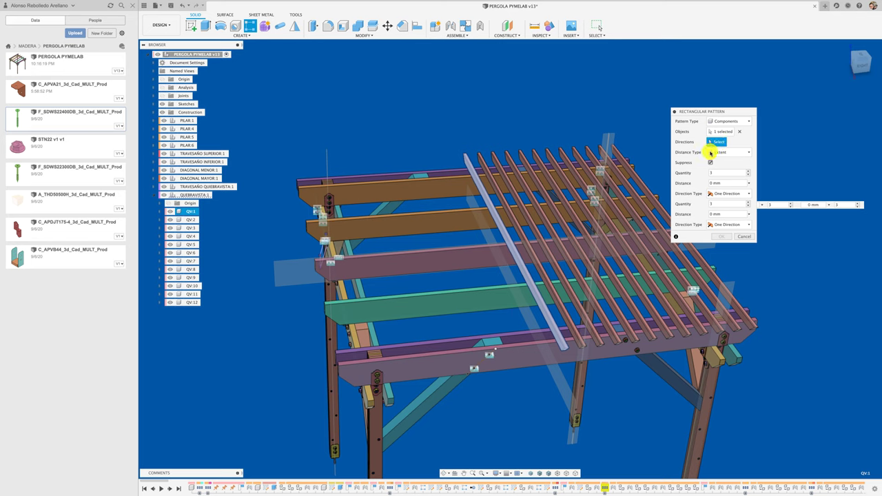
Pattern slat QV:1 along the beam edge at -1400 mm with 12 copies.
left_click(435, 214)
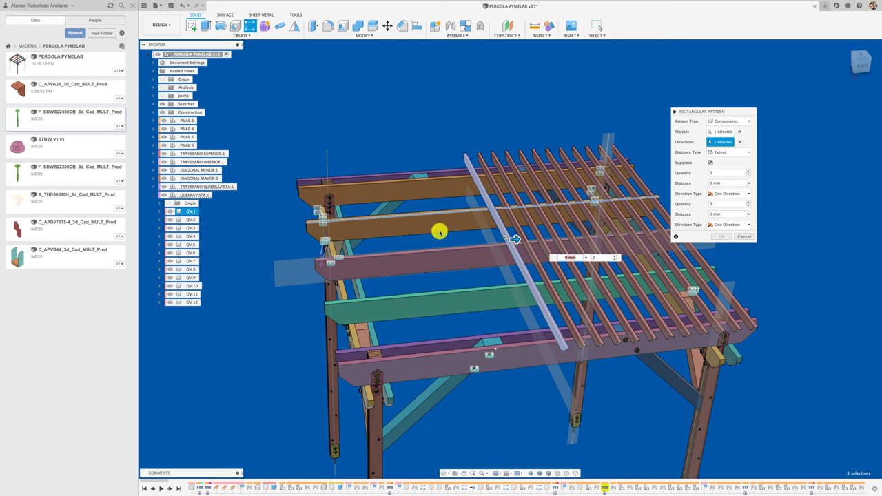
mouse_move(440, 232)
middle_mouse_down("shift")
mouse_move(465, 260)
mouse_move(507, 243)
middle_mouse_up("shift")
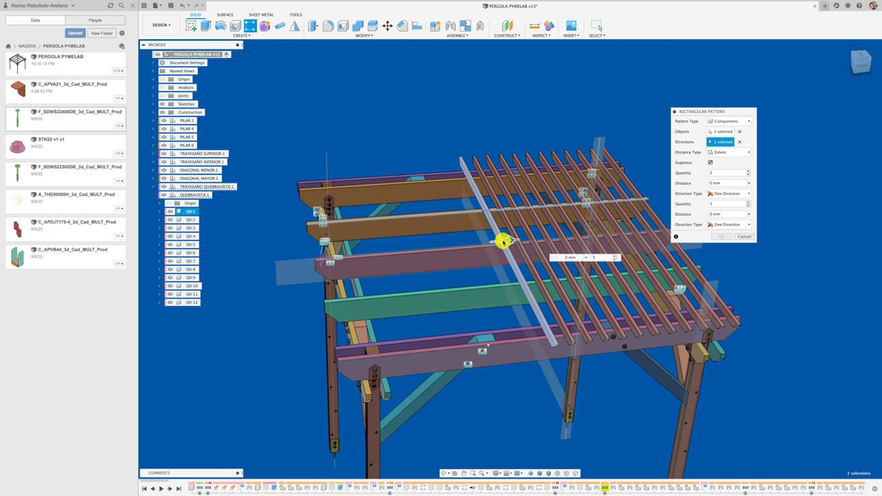
left_click_drag(505, 241, 384, 250)
type("-1400")
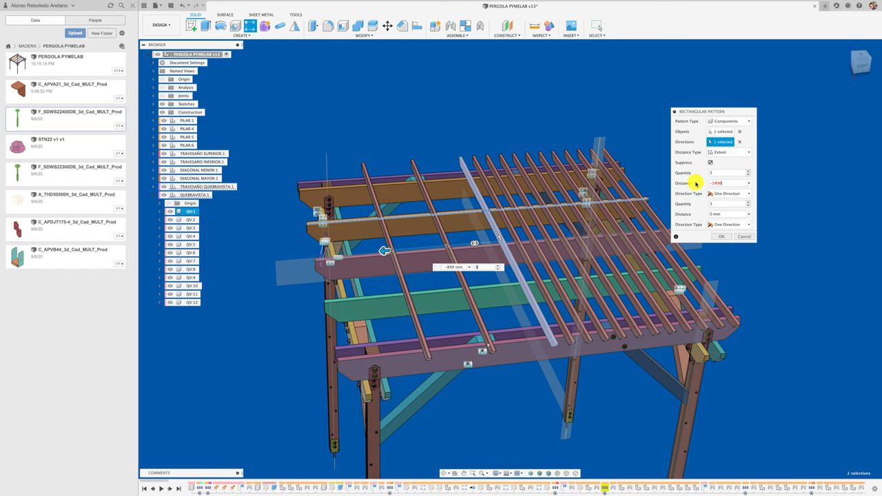
key("Return")
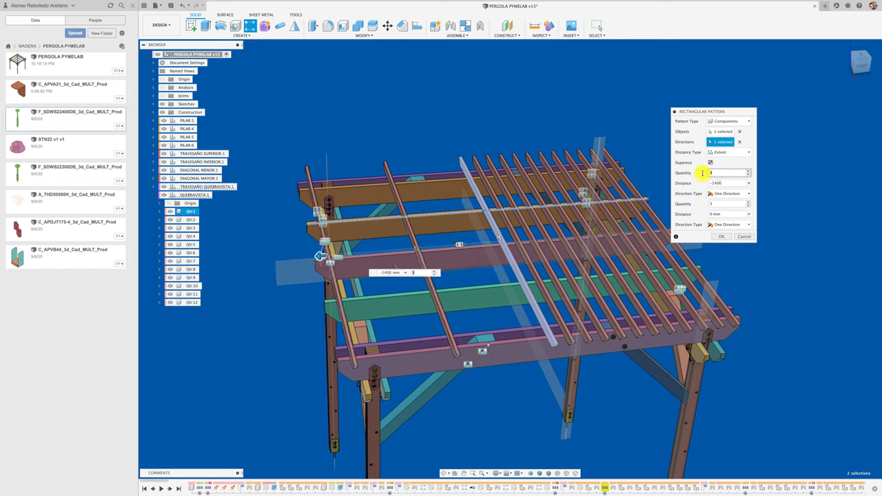
type("12")
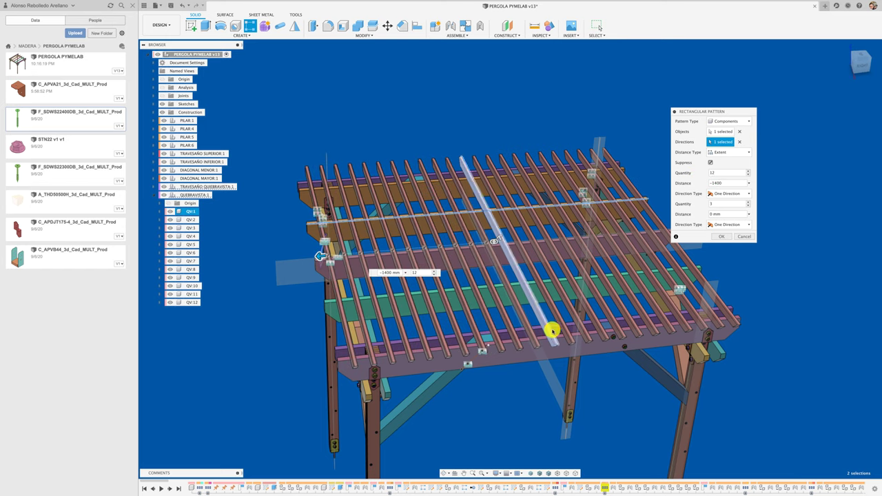
scroll(489, 411, "up", 5, "shift")
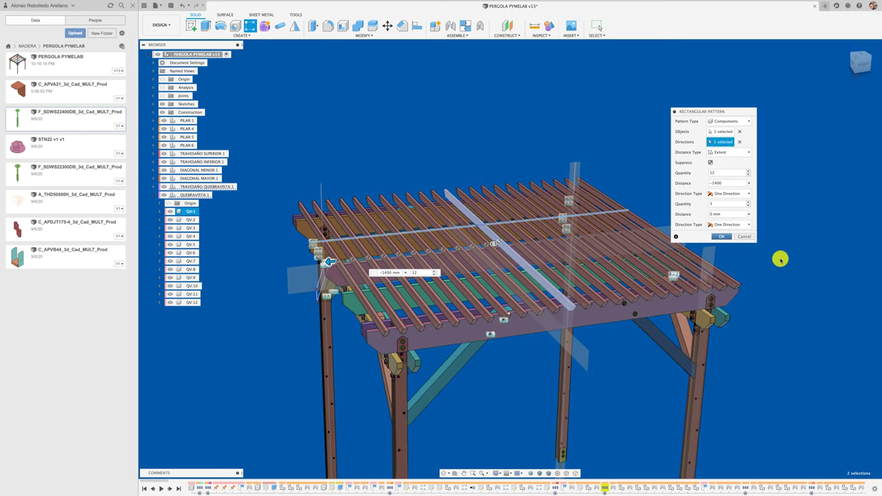
key("Return")
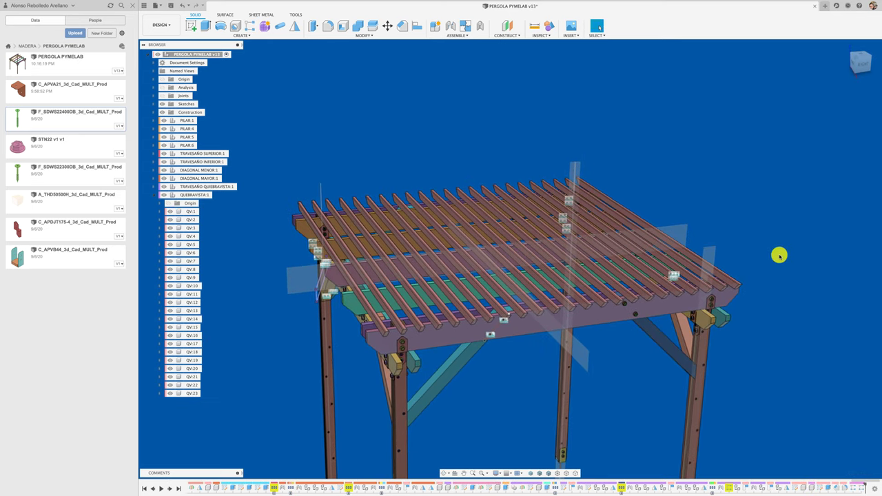
scroll(779, 256, "up", 2, "shift")
scroll(779, 256, "up", 3, "shift")
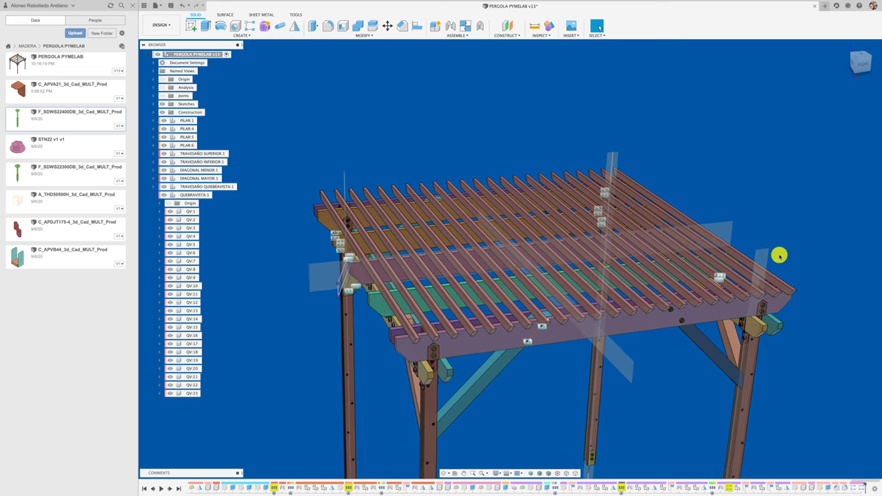
scroll(778, 255, "up", 3, "shift")
scroll(779, 256, "up", 3, "shift")
scroll(779, 256, "down", 3, "shift")
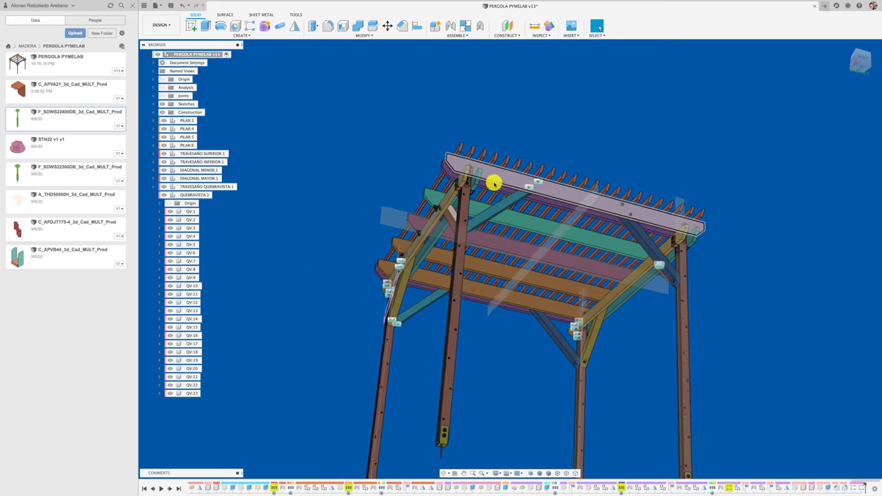
scroll(495, 181, "up", 3, "shift")
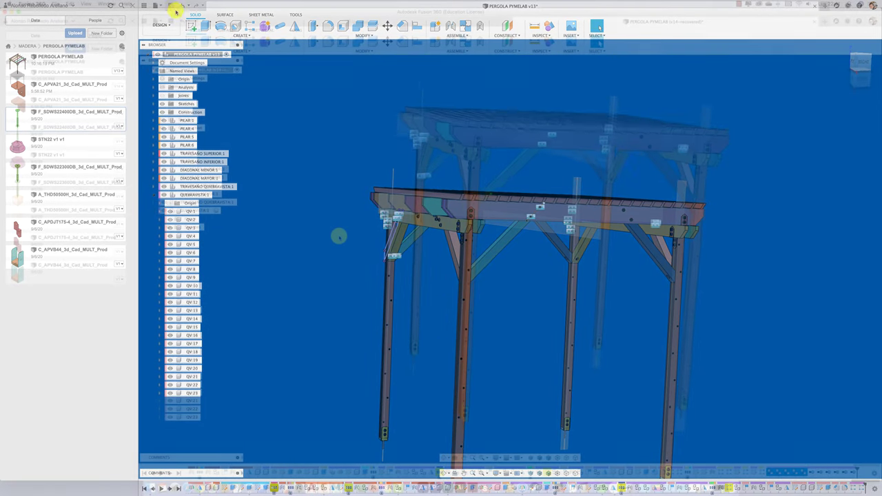
scroll(311, 241, "down", 3, "shift")
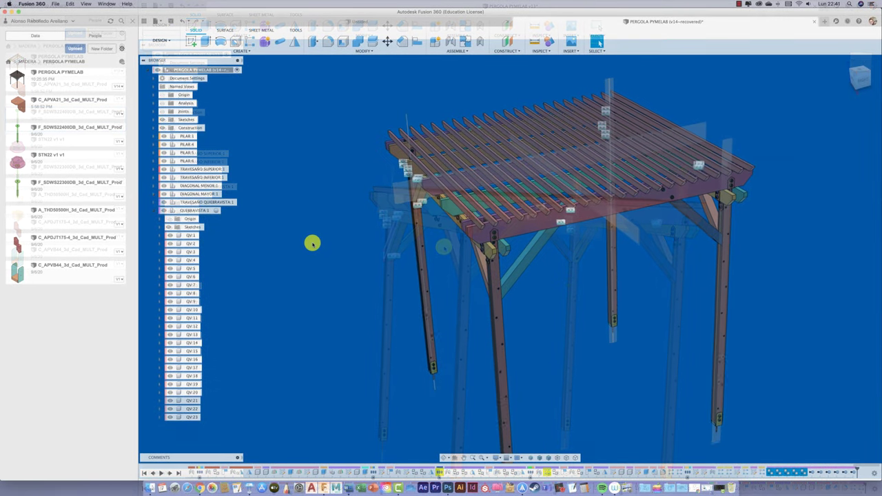
scroll(311, 242, "down", 2, "shift")
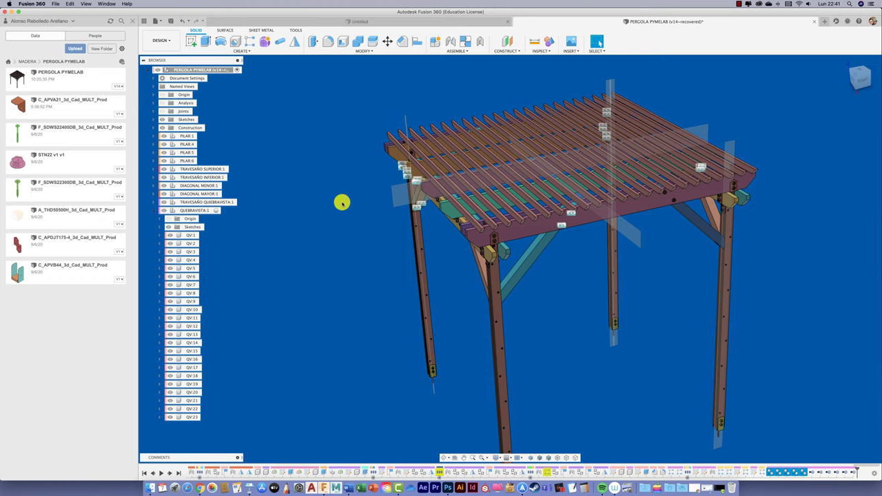
scroll(341, 203, "down", 2, "shift")
scroll(342, 203, "down", 2, "shift")
scroll(342, 202, "down", 2, "shift")
scroll(298, 252, "down", 2, "shift")
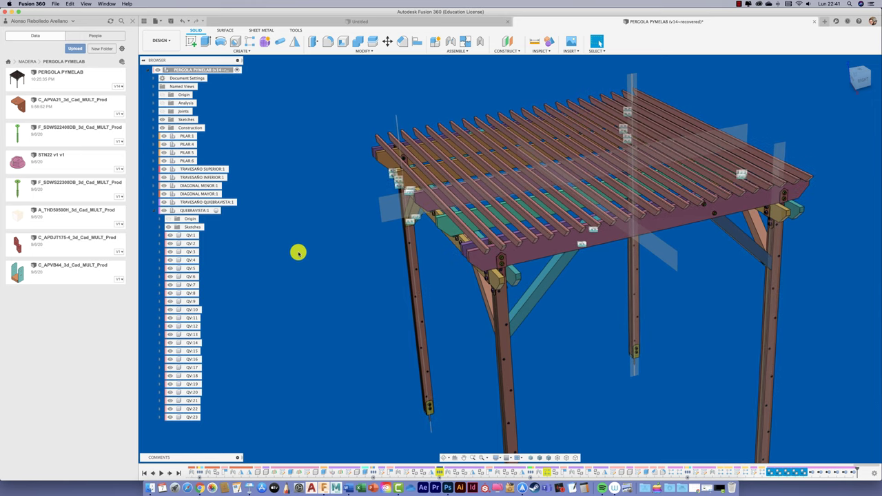
left_click(207, 212)
Activate QUEBRAVISTA:1, insert the F_SDWS22400DB screw and raise it 3264 mm in Z.
left_click(219, 211)
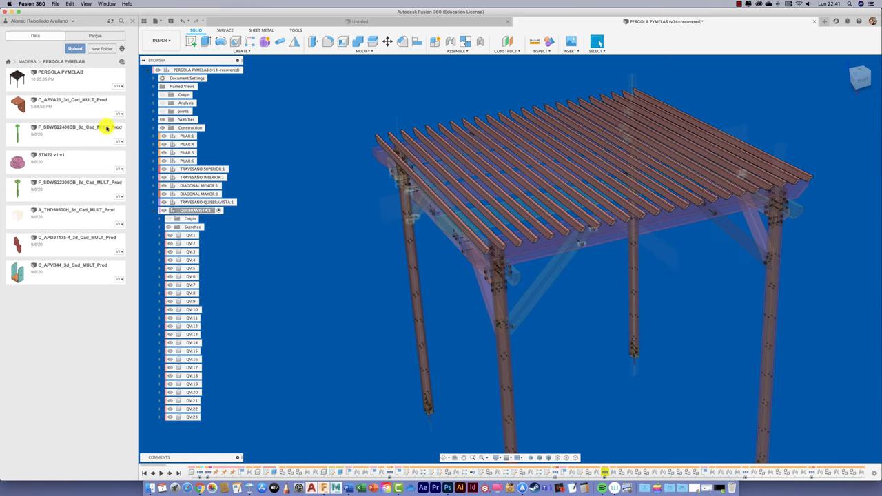
right_click(76, 137)
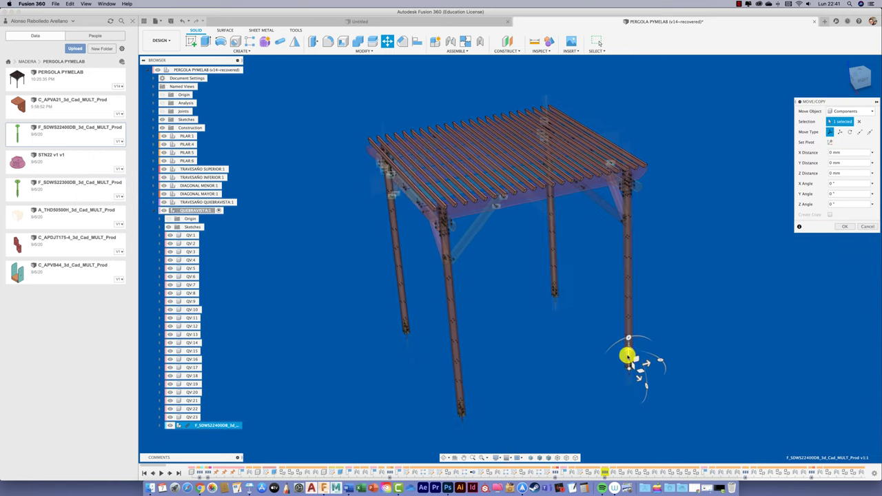
left_click_drag(629, 356, 631, 350)
left_click_drag(627, 181, 627, 135)
scroll(655, 145, "up", 2)
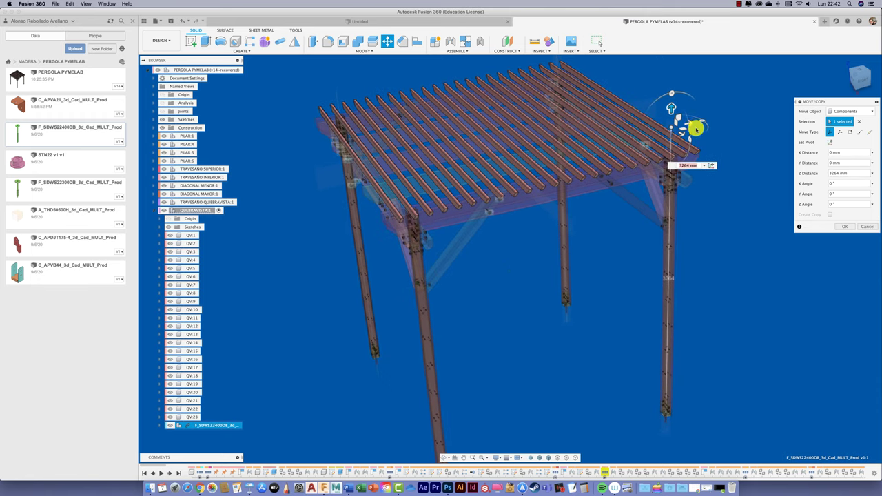
Move the screw -3455 mm in Y toward the front post and rotate it 180° about Y.
left_click(688, 123)
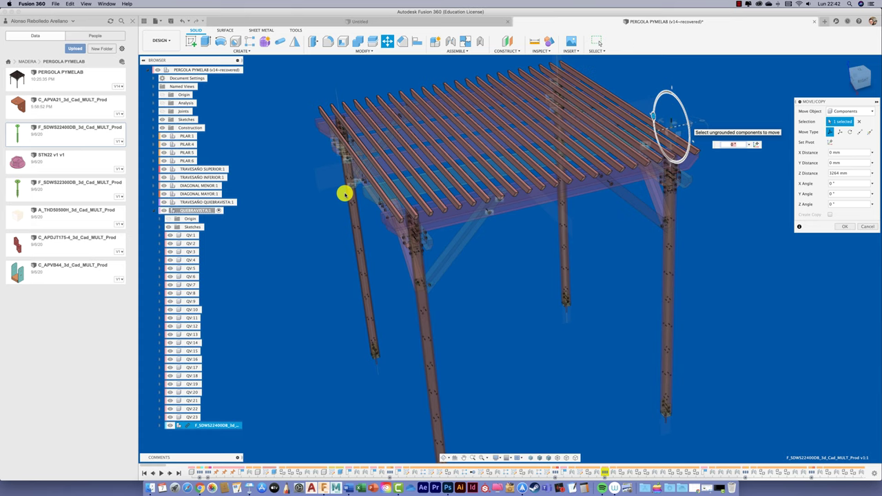
type("180")
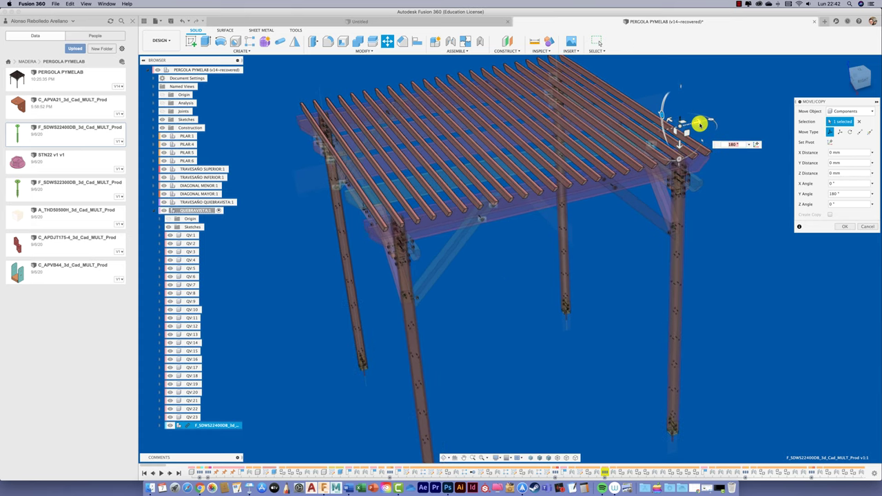
left_click_drag(350, 201, 303, 225)
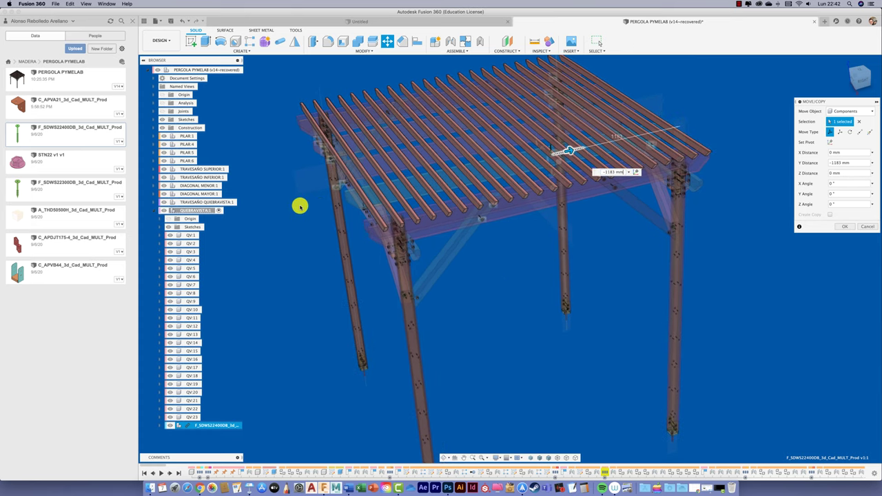
scroll(317, 242, "up", 4)
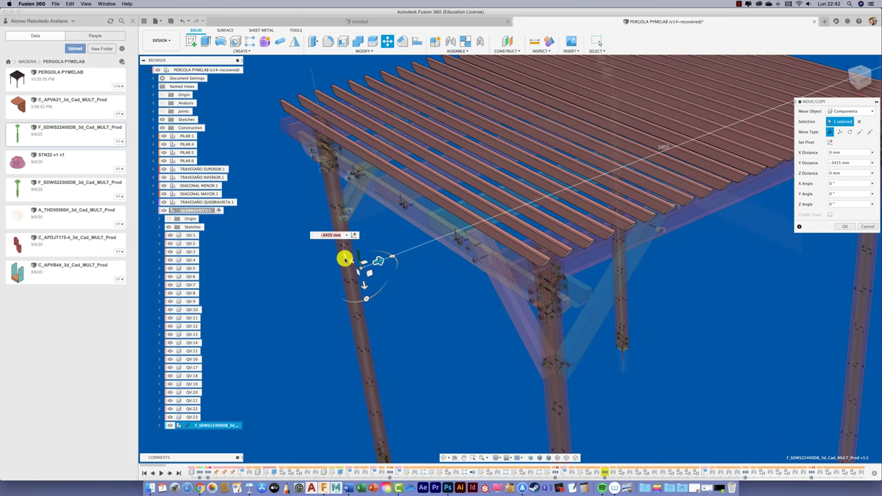
left_click(345, 248)
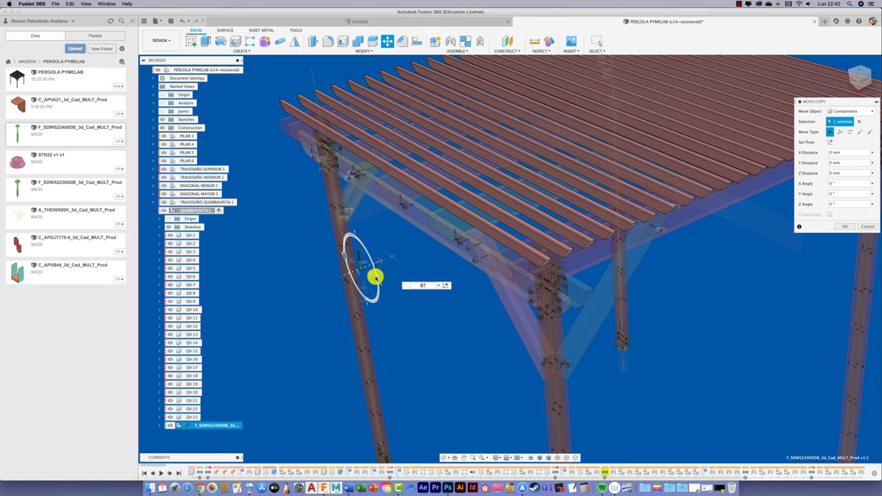
left_click_drag(375, 277, 373, 292)
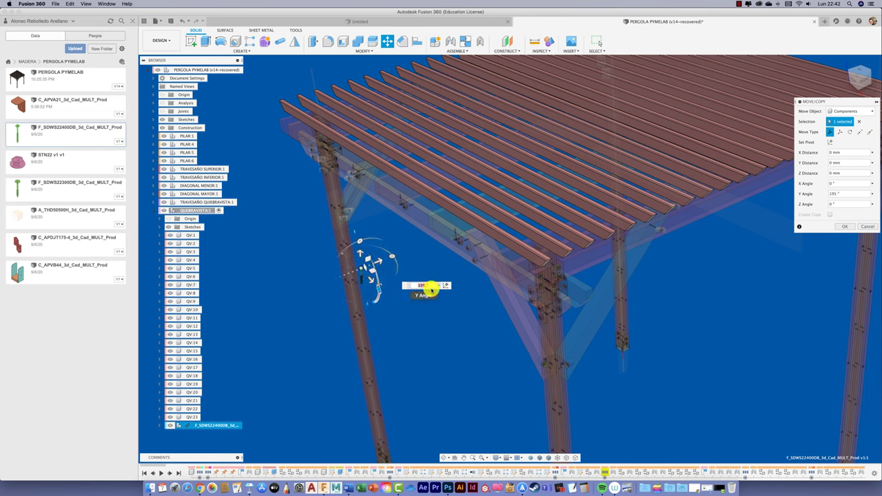
type("0")
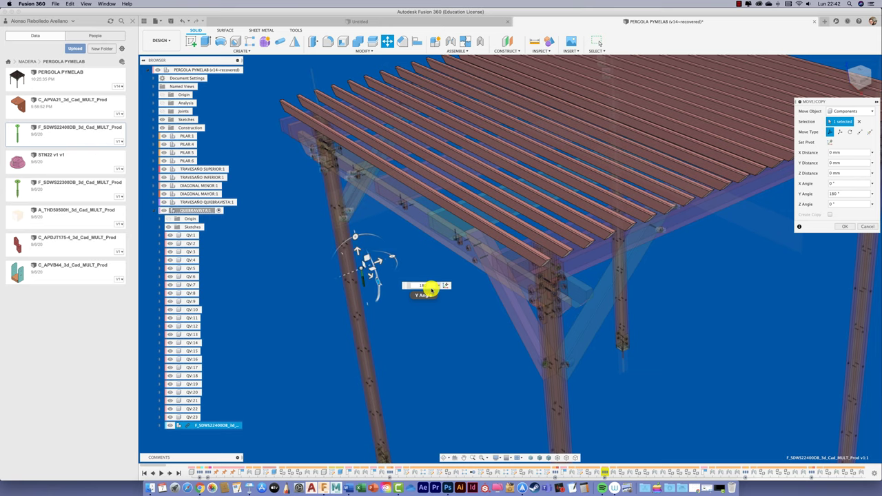
key("Return")
Orbit around the roof, activate QUEBRAVISTA:1 and hide the cloud file panel.
scroll(441, 317, "down", 3)
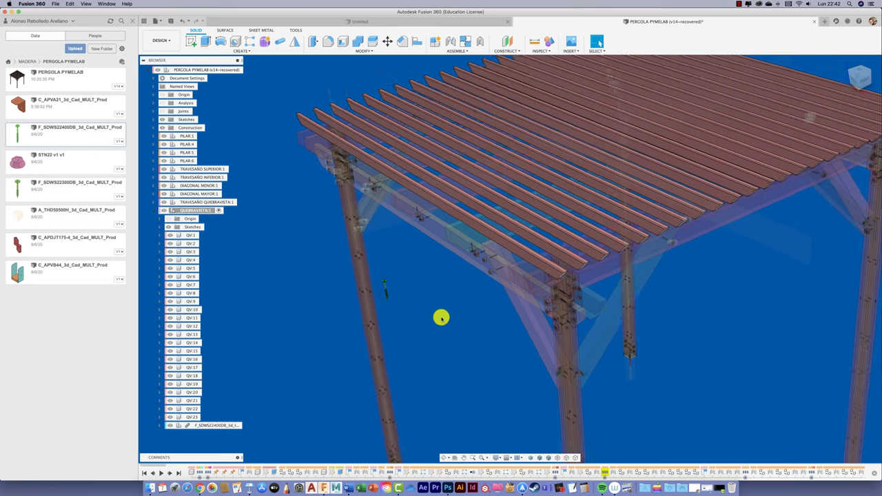
scroll(441, 317, "down", 3)
mouse_move(441, 317)
middle_mouse_down("shift")
mouse_move(473, 283)
mouse_move(453, 282)
mouse_move(480, 286)
middle_mouse_up("shift")
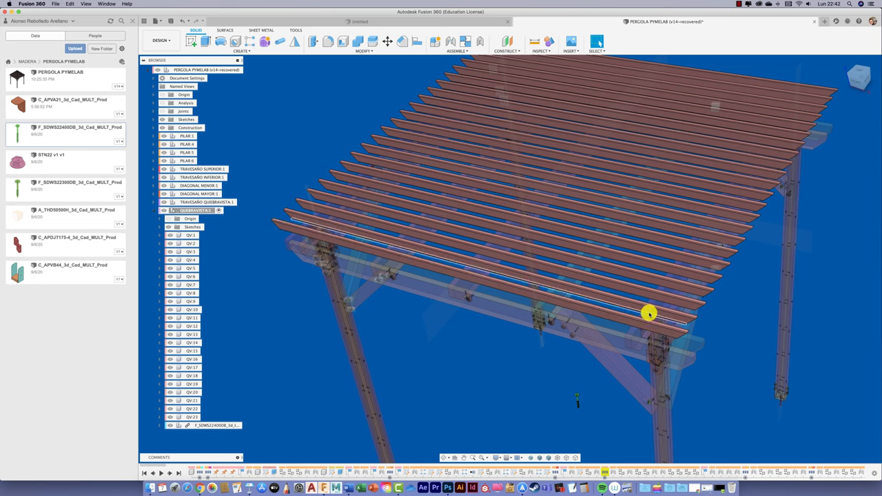
mouse_move(649, 314)
middle_mouse_down("shift")
mouse_move(640, 335)
mouse_move(570, 335)
mouse_move(451, 274)
middle_mouse_up("shift")
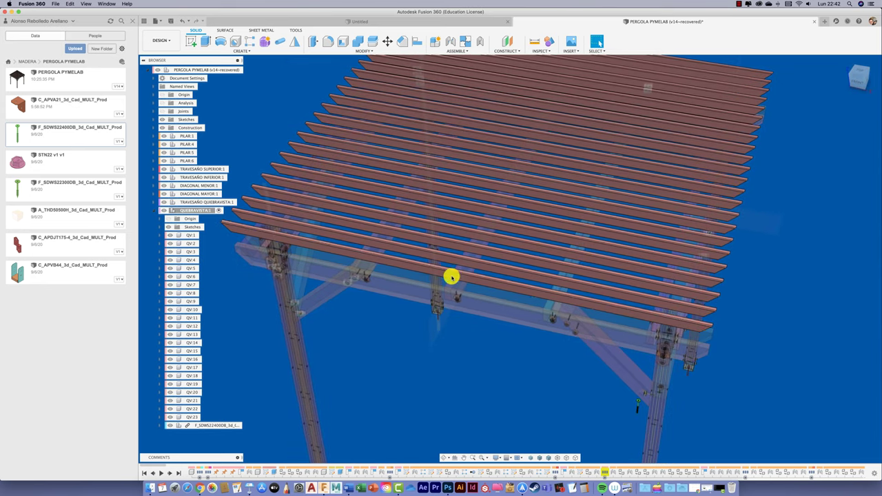
middle_click_drag(544, 345, 431, 291, "shift")
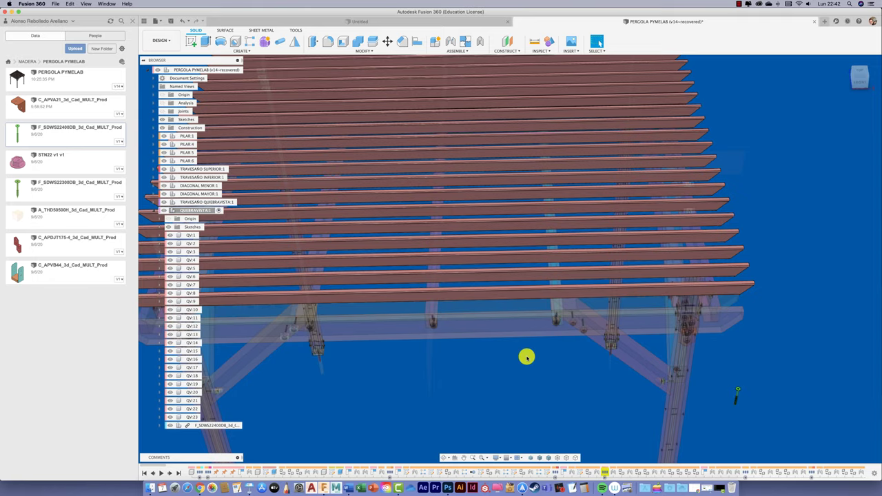
middle_click_drag(527, 356, 527, 356, "shift")
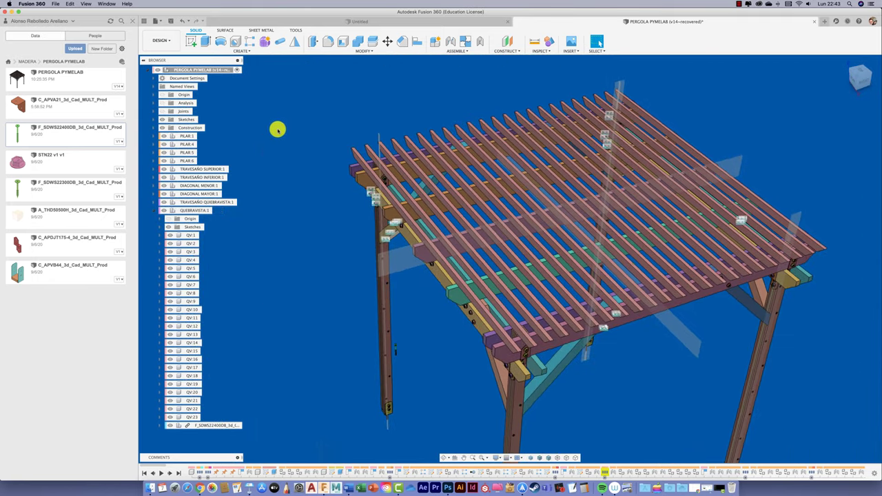
left_click(196, 210)
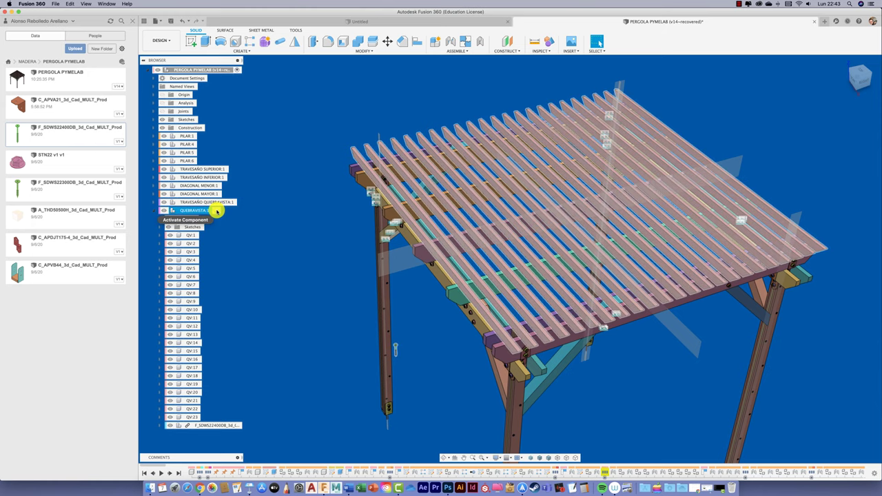
middle_click_drag(282, 237, 282, 237, "shift")
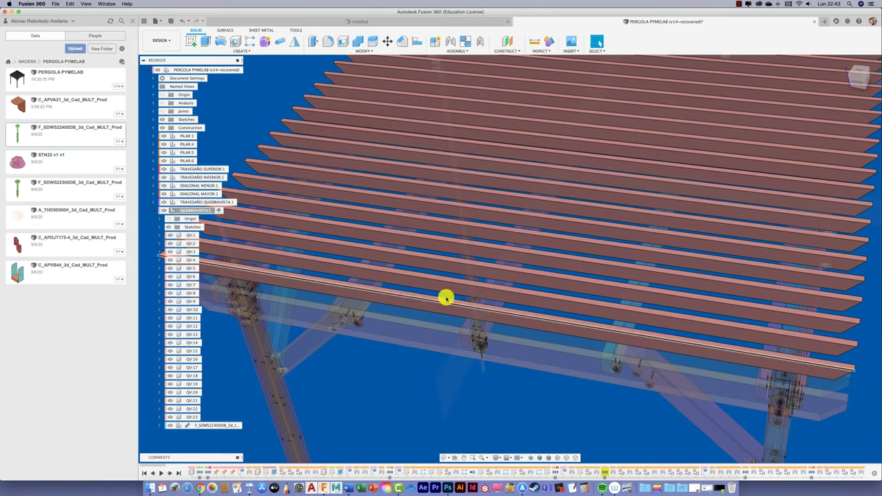
scroll(478, 333, "down", 5, "shift")
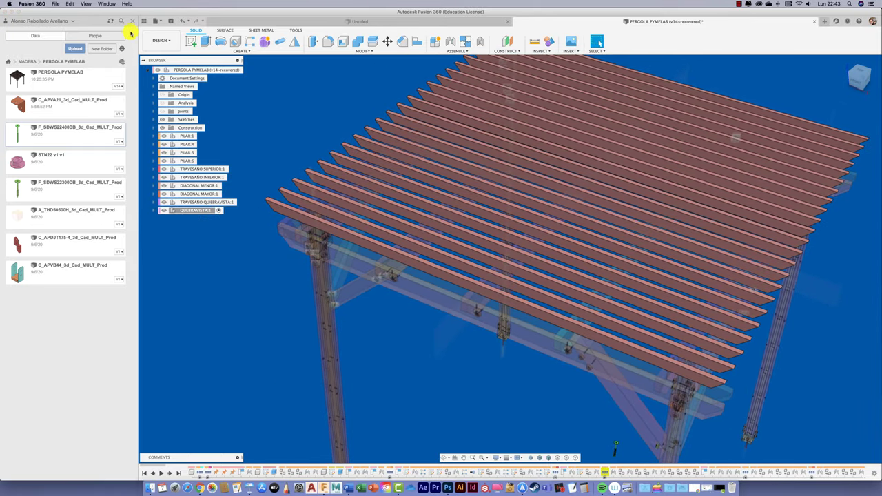
left_click(136, 21)
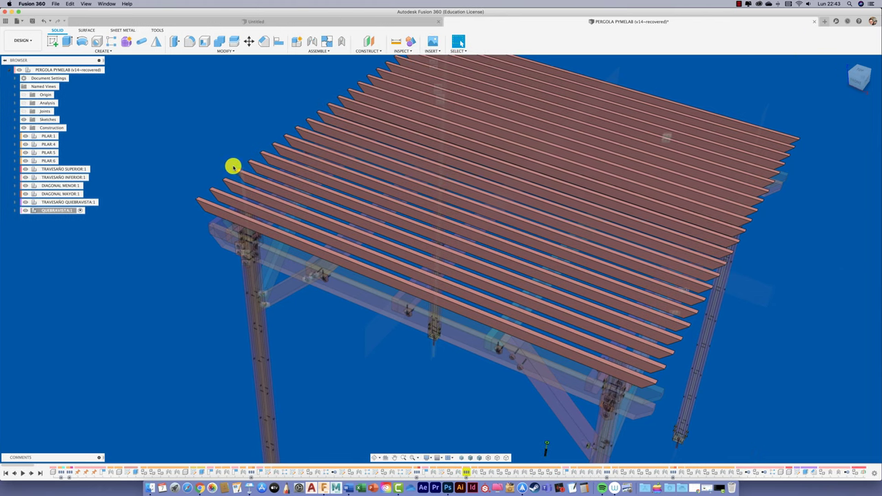
Start a sketch on the front slat's face with the workspace in full screen.
left_click(49, 43)
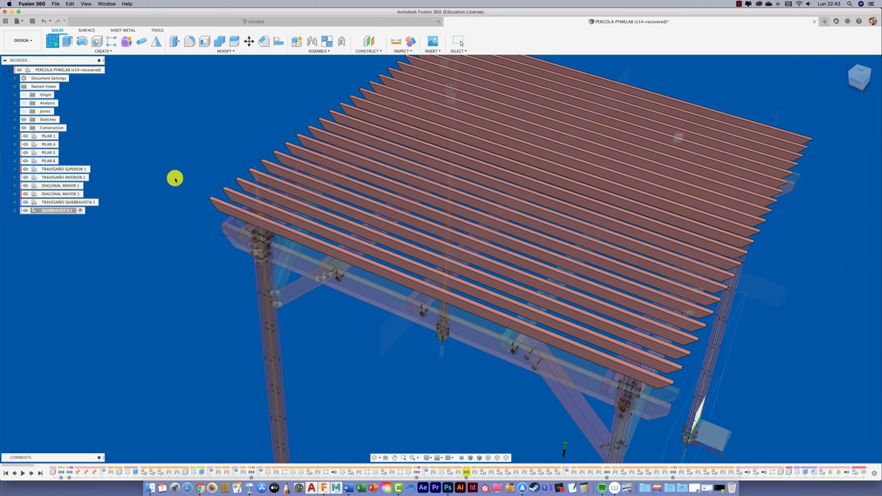
left_click(430, 458)
left_click(436, 450)
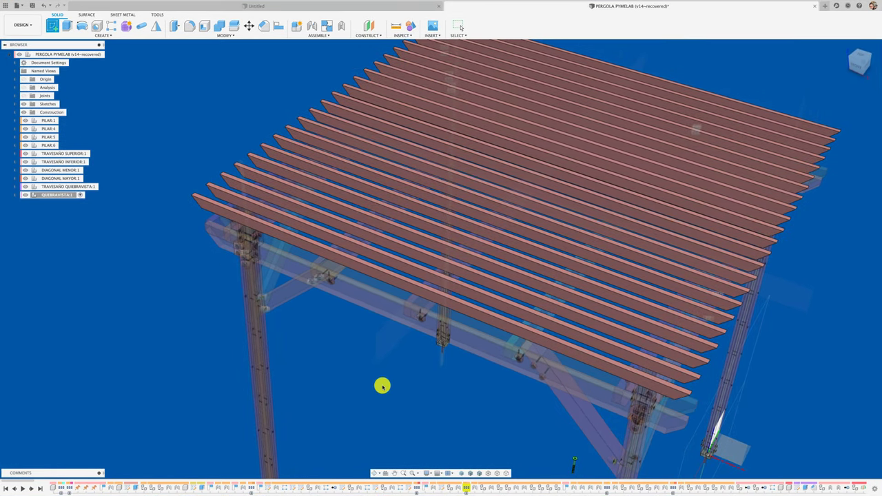
scroll(383, 386, "up", 3)
mouse_move(382, 386)
middle_mouse_down("shift")
mouse_move(395, 337)
mouse_move(244, 240)
middle_mouse_up("shift")
scroll(344, 325, "up", 5)
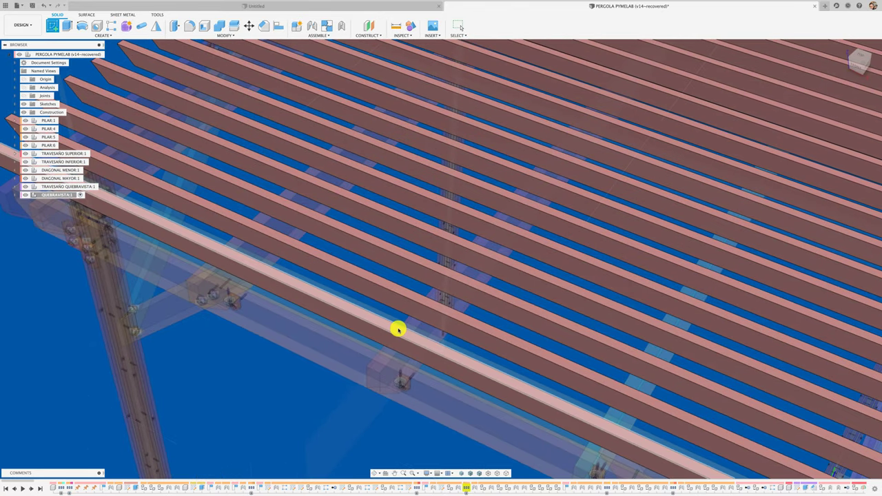
left_click(399, 329)
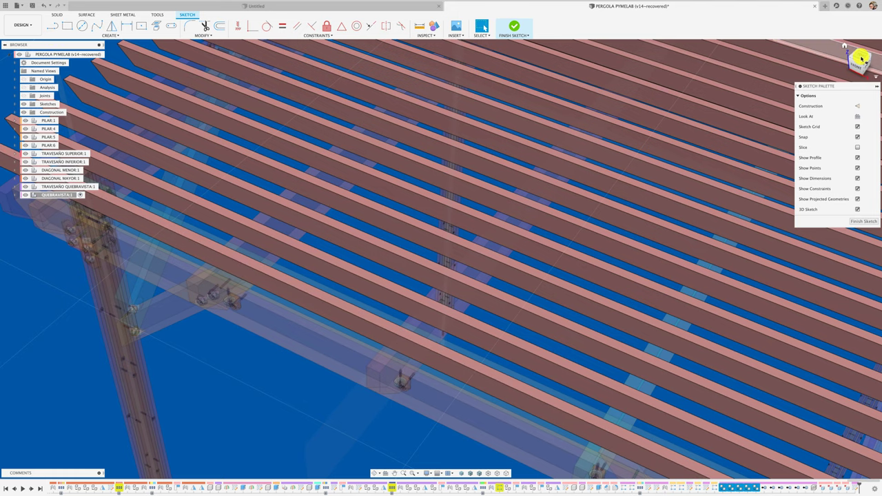
Return to the Top view and clear the edge selection on the first slat.
left_click(862, 59)
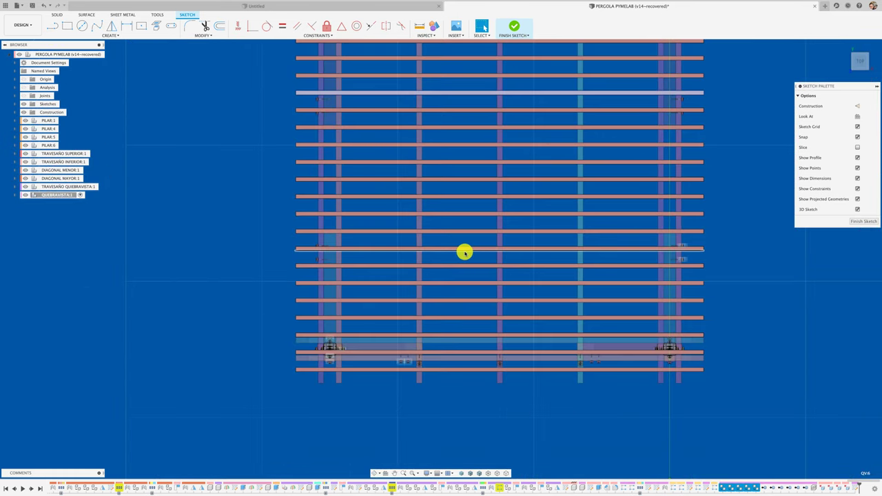
scroll(464, 253, "down", 2)
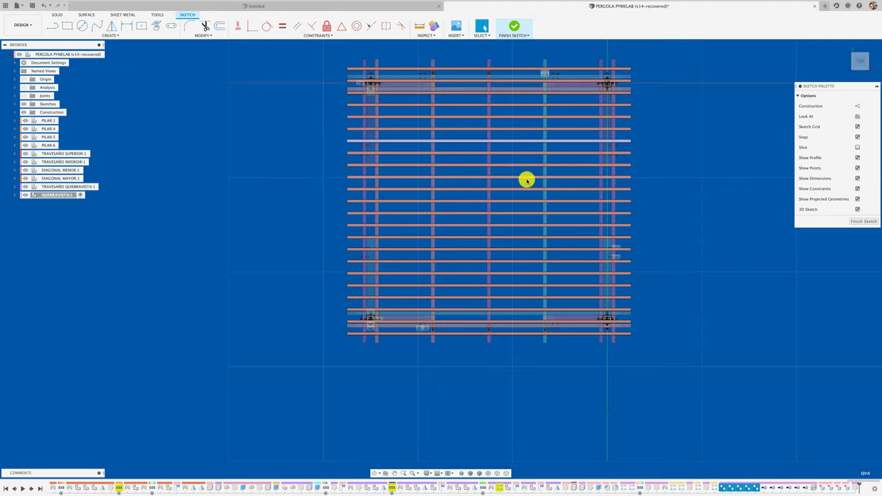
mouse_move(495, 342)
middle_mouse_down("shift")
mouse_move(469, 351)
mouse_move(508, 273)
middle_mouse_up("shift")
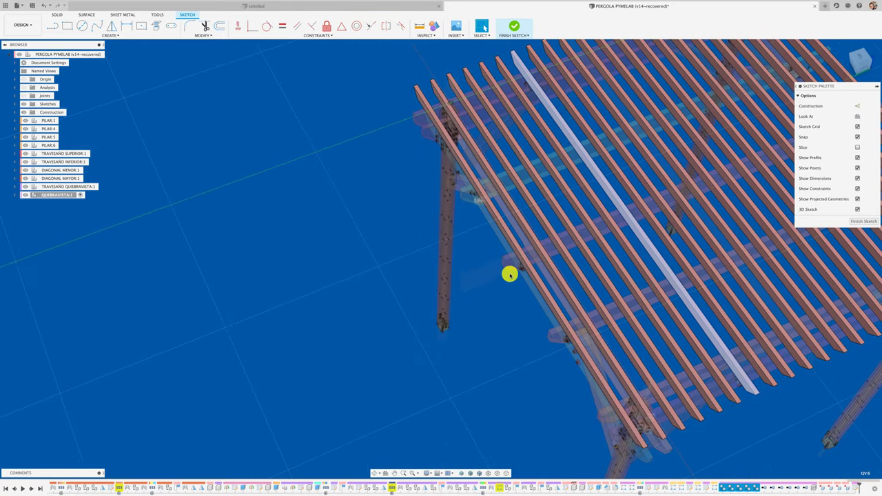
left_click(520, 250)
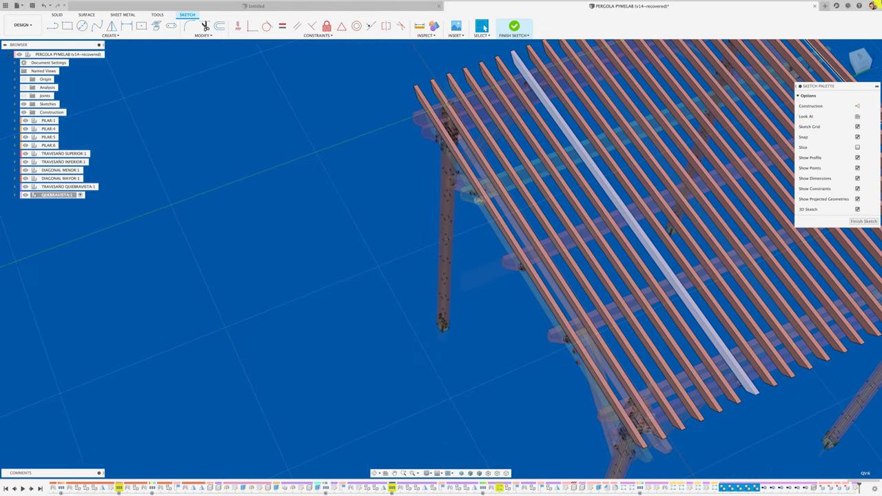
left_click(861, 57)
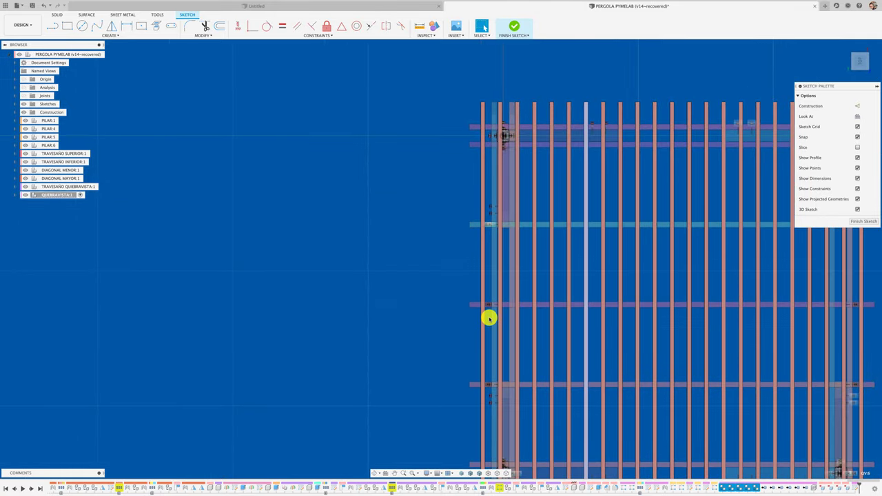
Zoom into the upper-left crossing of the first slat and the beam.
scroll(459, 258, "up", 5)
scroll(457, 253, "down", 2)
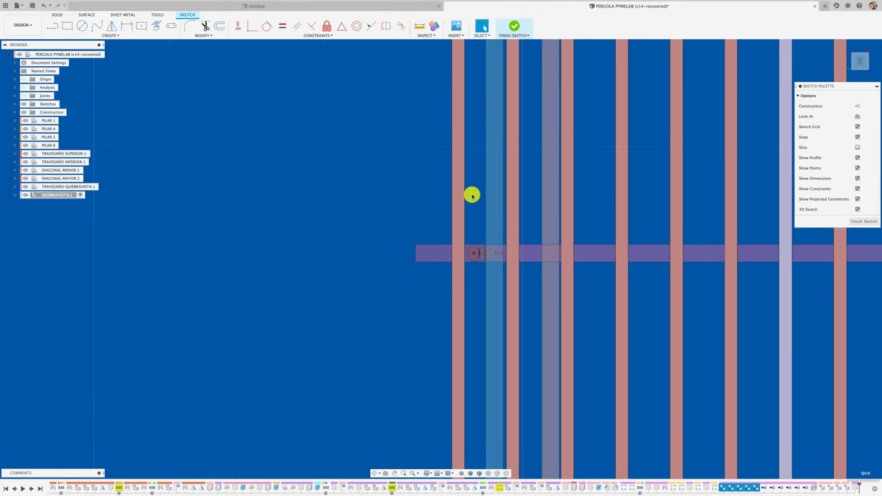
scroll(473, 185, "down", 2)
scroll(455, 166, "down", 3)
scroll(434, 216, "up", 2)
scroll(434, 216, "up", 1)
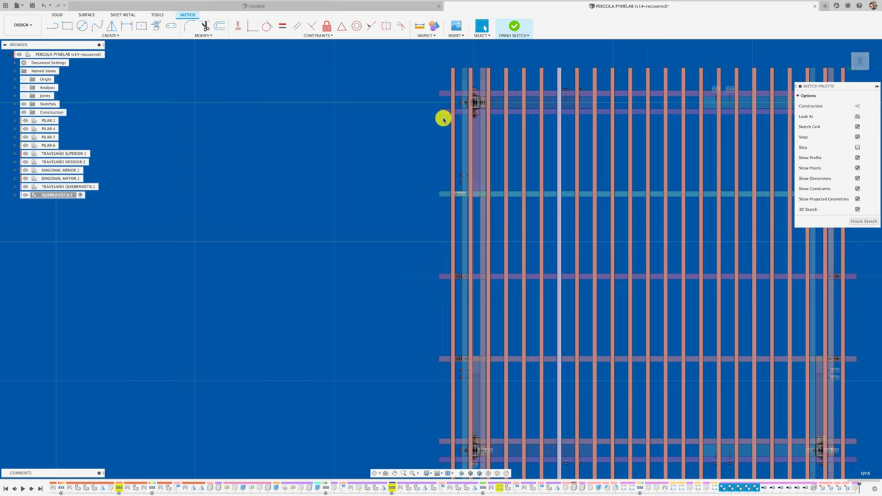
scroll(452, 108, "up", 2)
scroll(452, 109, "up", 1)
scroll(452, 109, "up", 1)
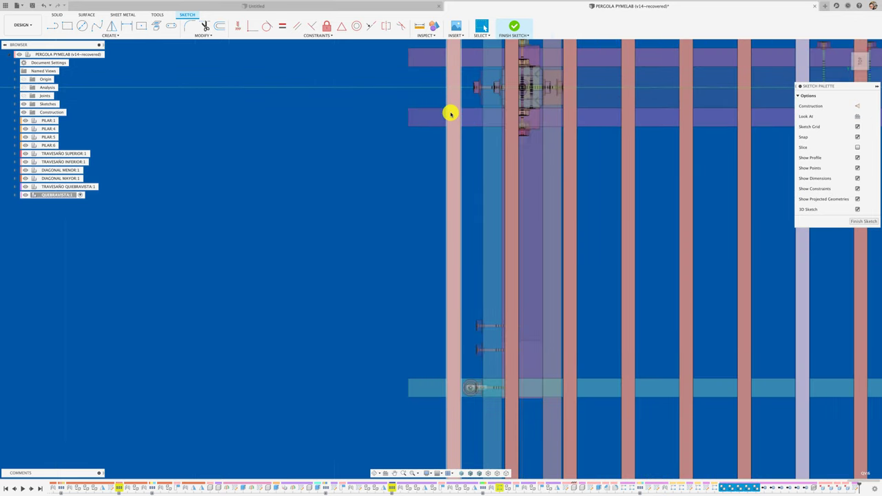
scroll(452, 110, "up", 1)
scroll(451, 112, "up", 1)
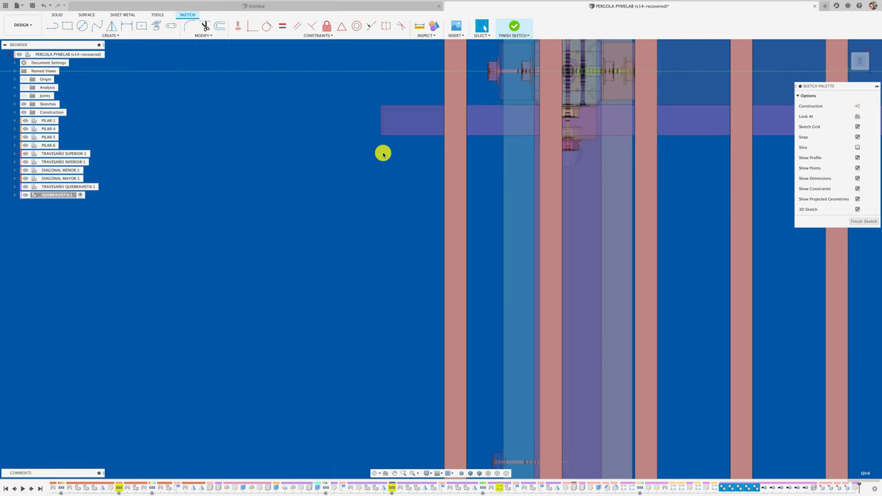
Project the first slat's face and the beam's face into the sketch.
key("p")
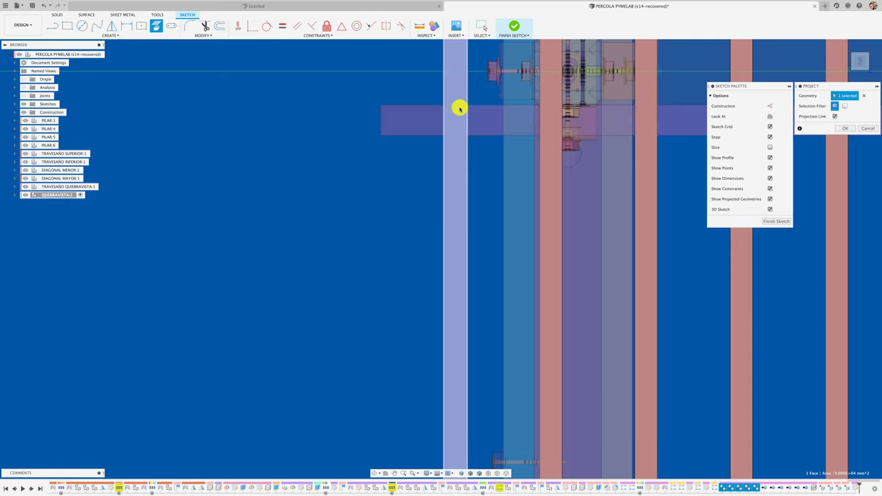
left_click(457, 110)
left_click(426, 117)
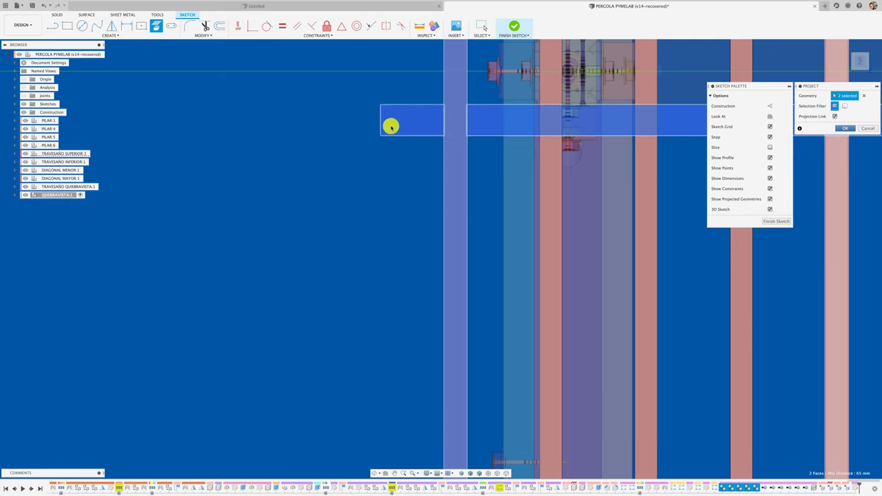
left_click(53, 25)
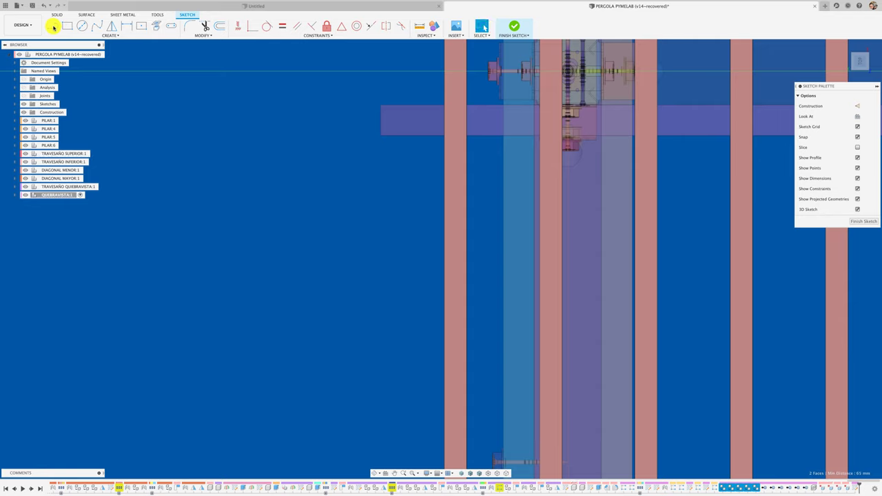
left_click(634, 134)
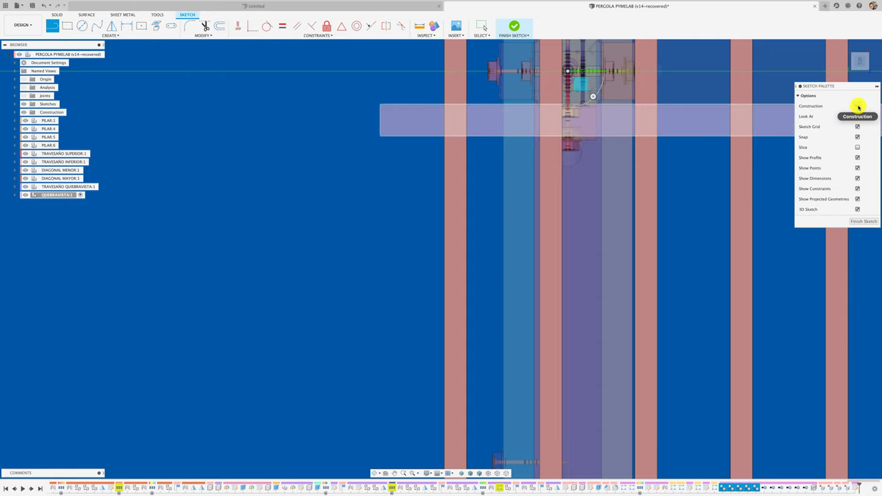
Draw a construction diagonal across the slat–beam overlap and pan to its corner.
key("x")
left_click(467, 105)
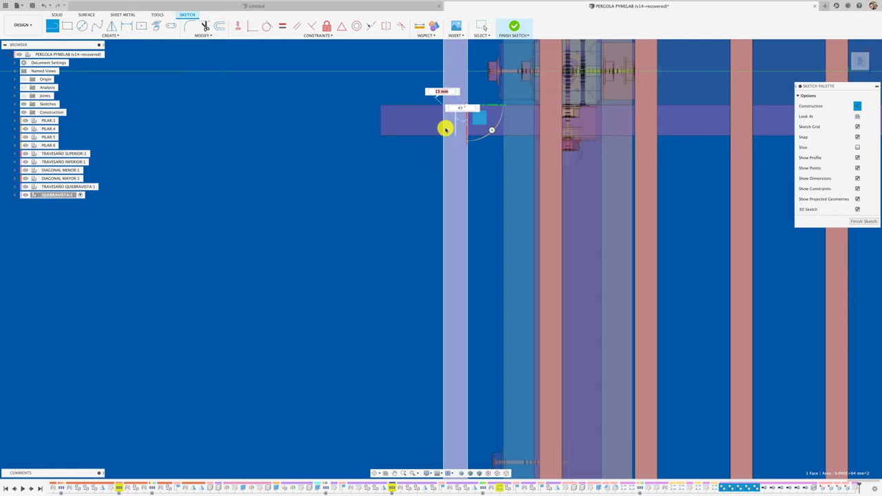
left_click(444, 136)
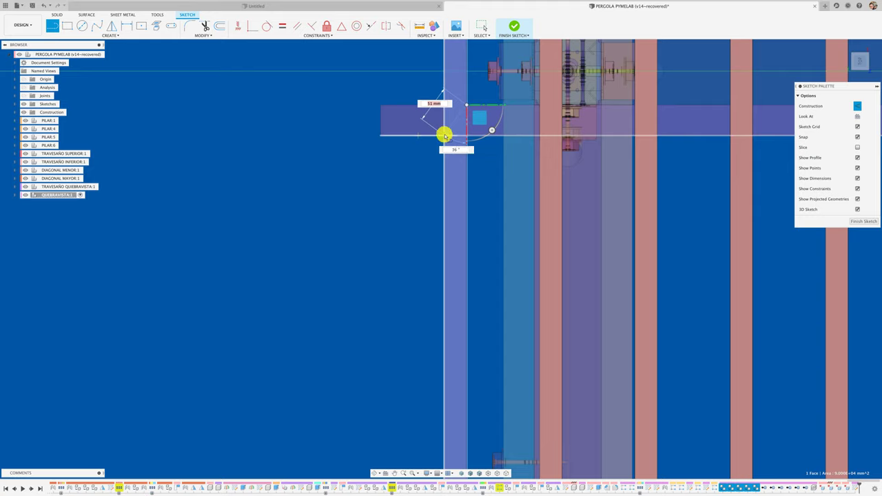
key("Escape")
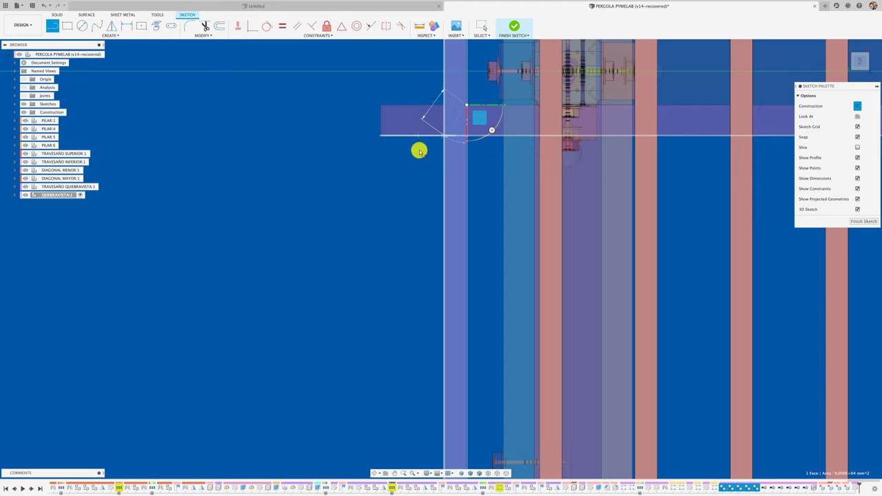
scroll(443, 135, "up", 3)
scroll(457, 130, "up", 2)
middle_click_drag(457, 130, 308, 324)
key("l")
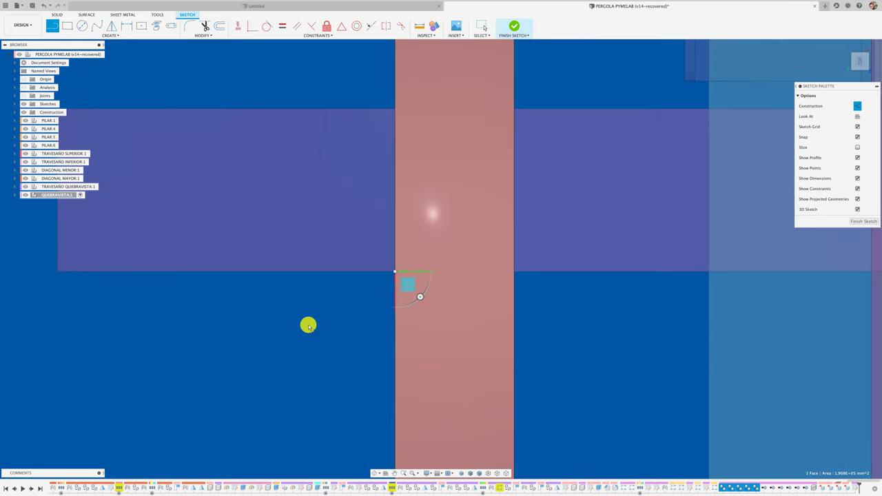
scroll(315, 317, "down", 1)
scroll(320, 317, "down", 2)
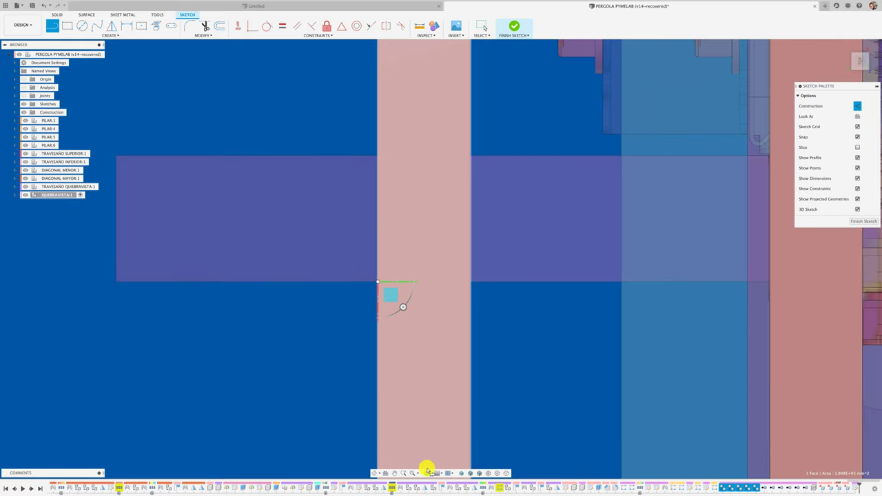
Show sketches and draw the second corner-to-corner diagonal, completing the X.
left_click(431, 473)
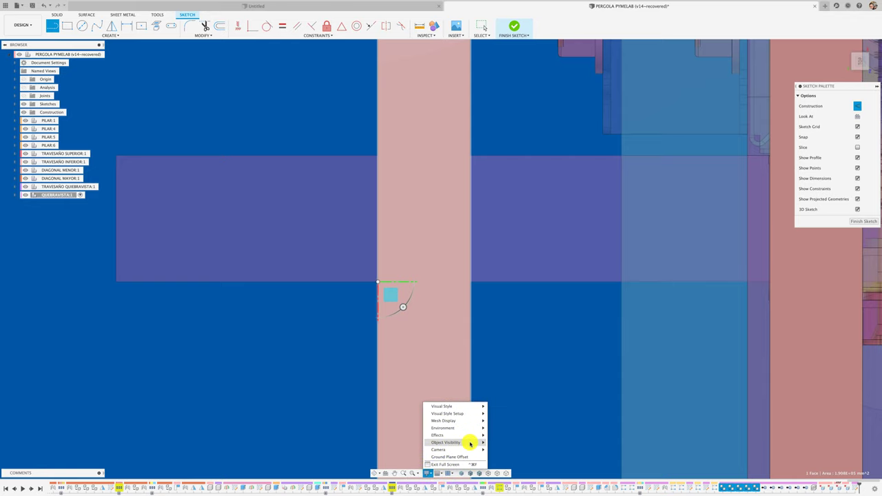
mouse_move(446, 442)
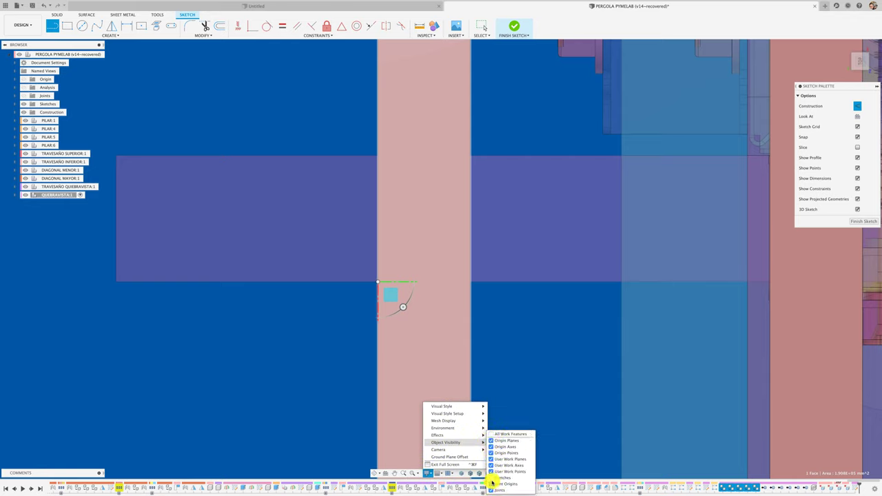
left_click(490, 478)
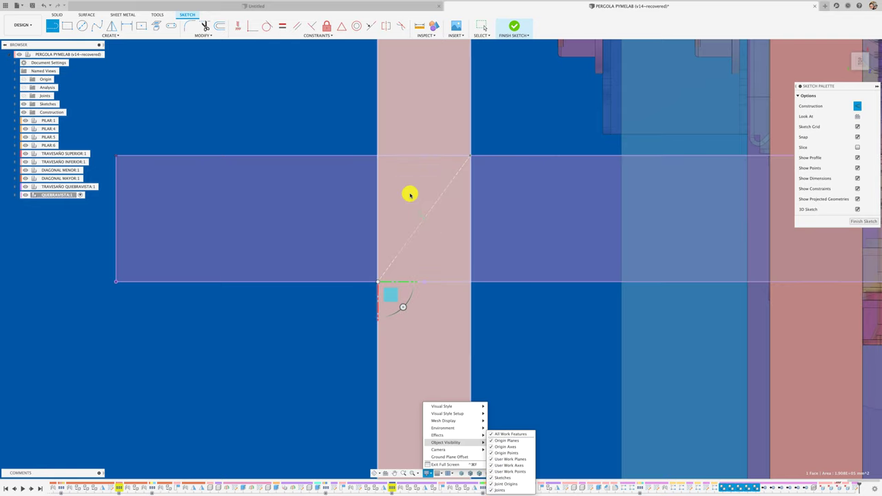
left_click(378, 156)
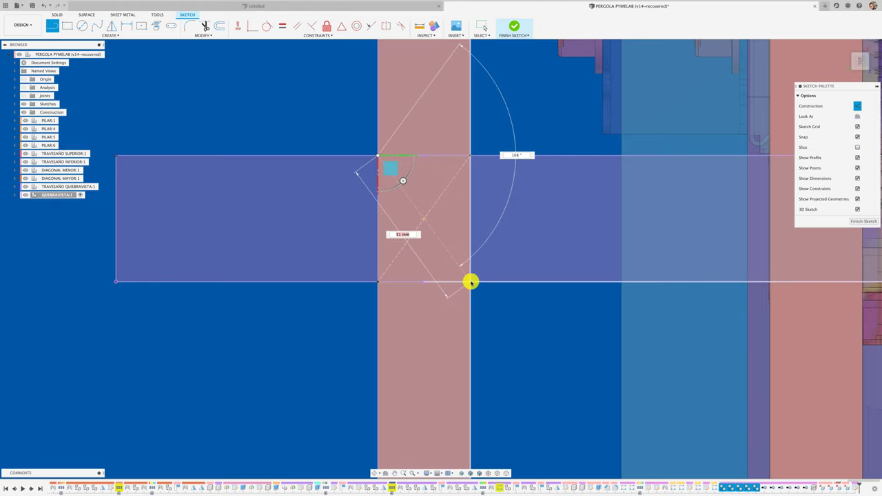
left_click(470, 282)
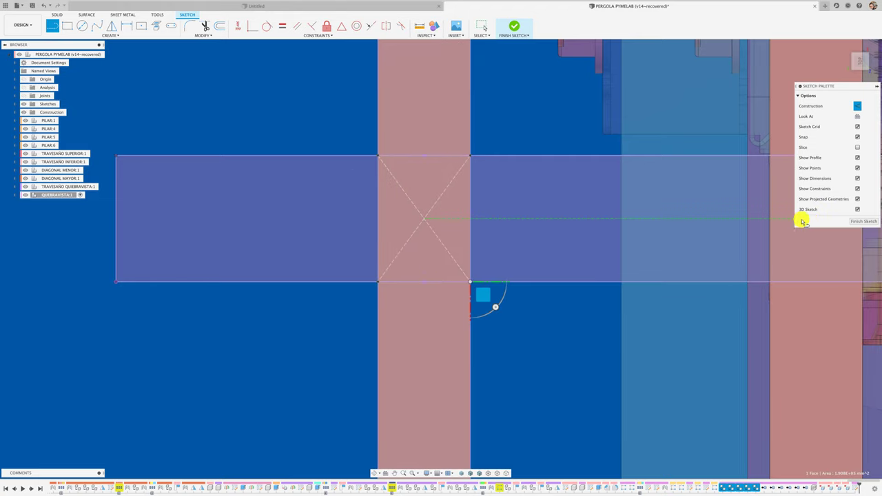
Place a sketch point at the centre of the X and finish the sketch.
left_click(111, 35)
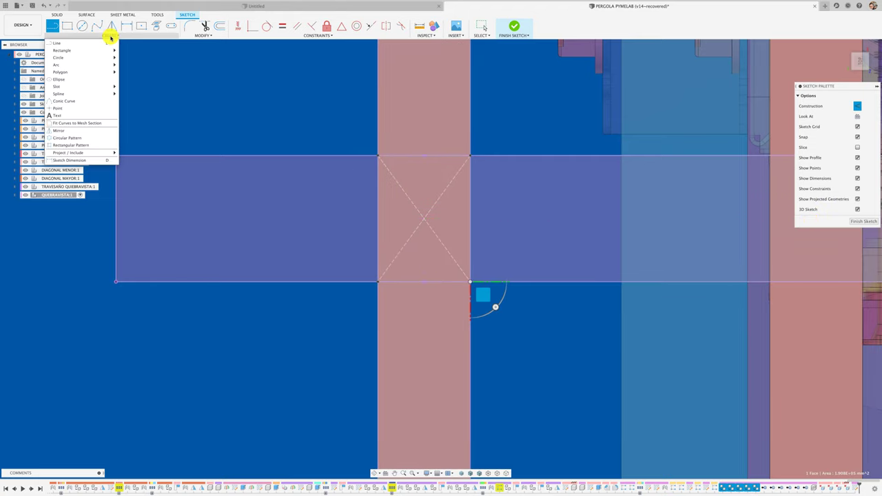
left_click(69, 109)
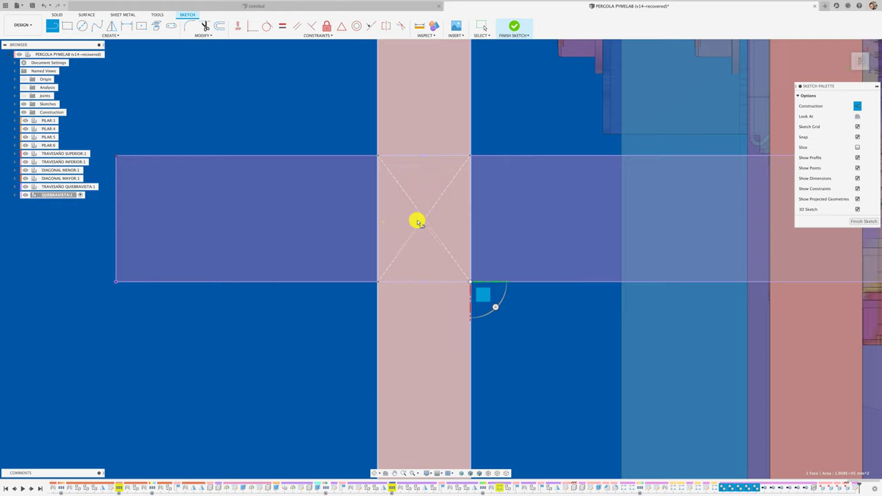
left_click(423, 219)
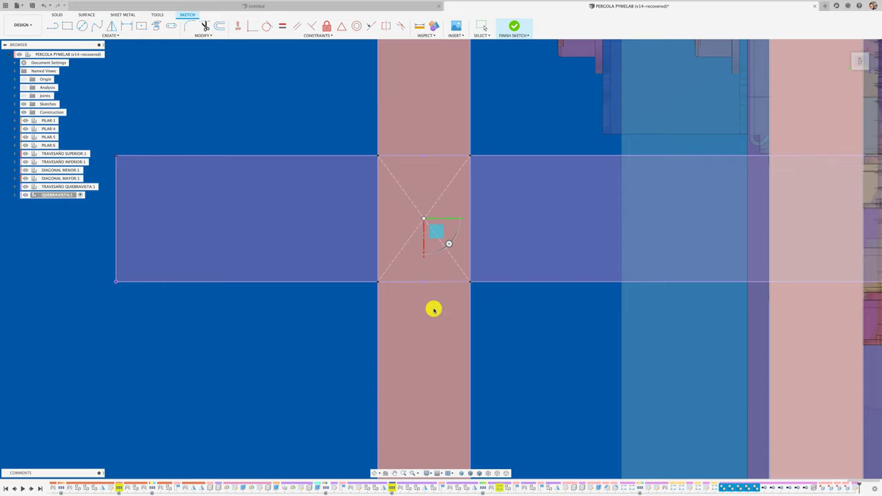
key("Return")
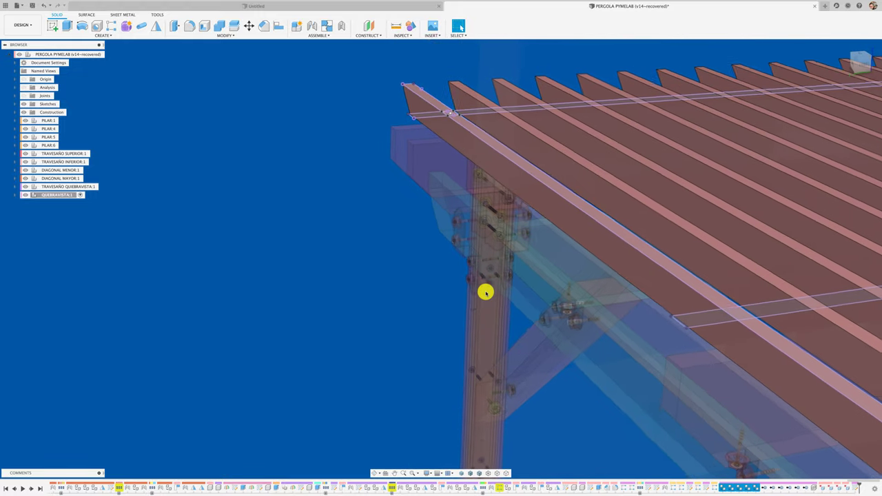
Zoom to the F_SDWS22400DB screw, capture its moved position and start a Joint.
scroll(442, 142, "down", 2)
scroll(400, 239, "down", 2)
scroll(400, 238, "down", 2)
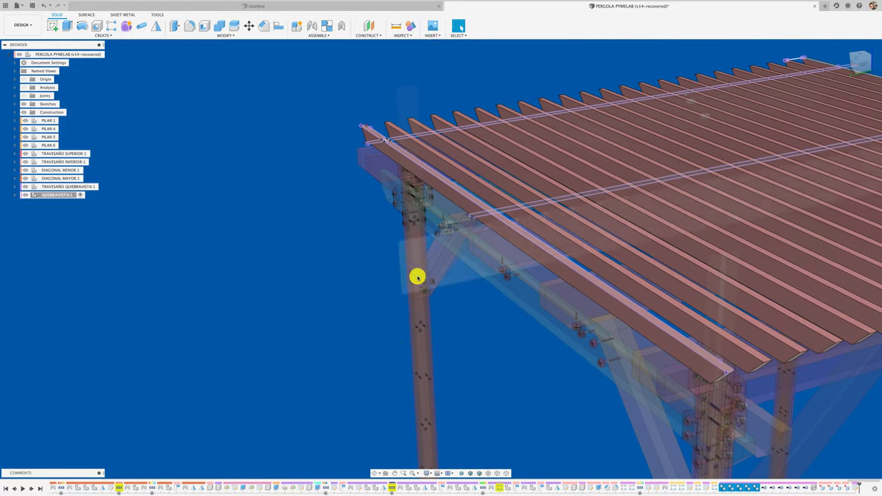
scroll(415, 278, "down", 2)
scroll(431, 289, "down", 3)
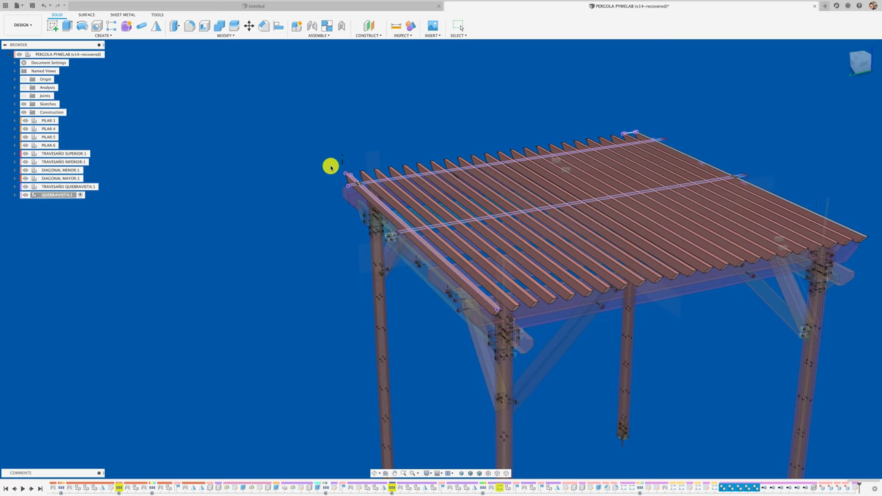
scroll(326, 178, "up", 2)
scroll(324, 178, "up", 3)
scroll(321, 178, "up", 3)
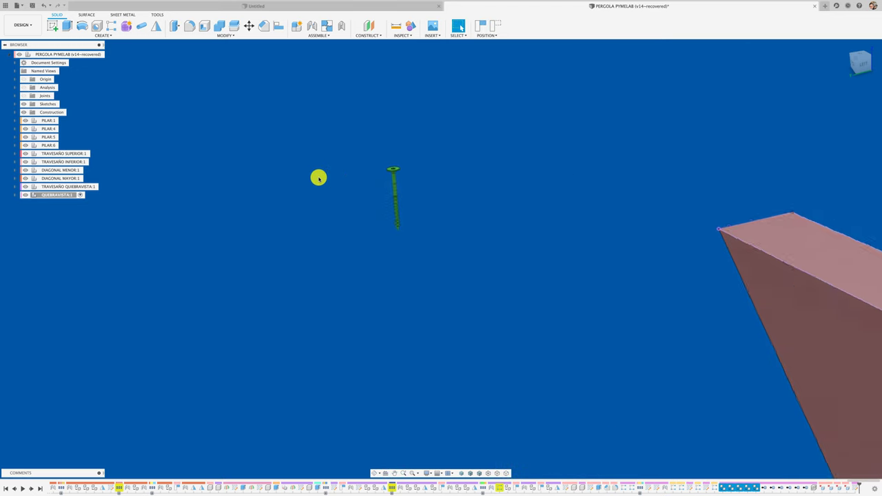
scroll(319, 178, "up", 2)
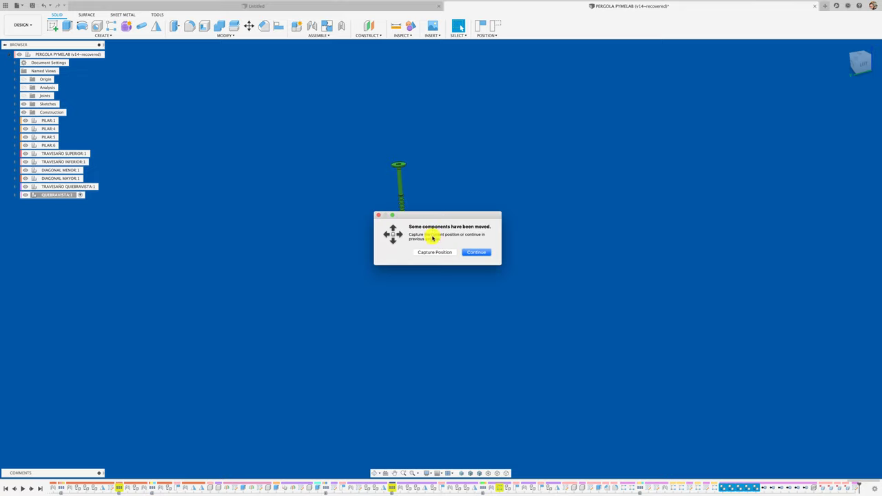
left_click(441, 251)
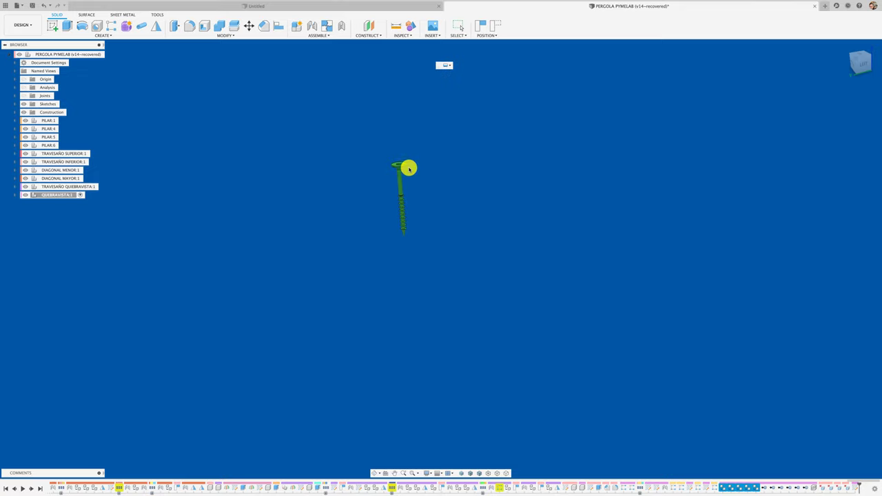
key("j")
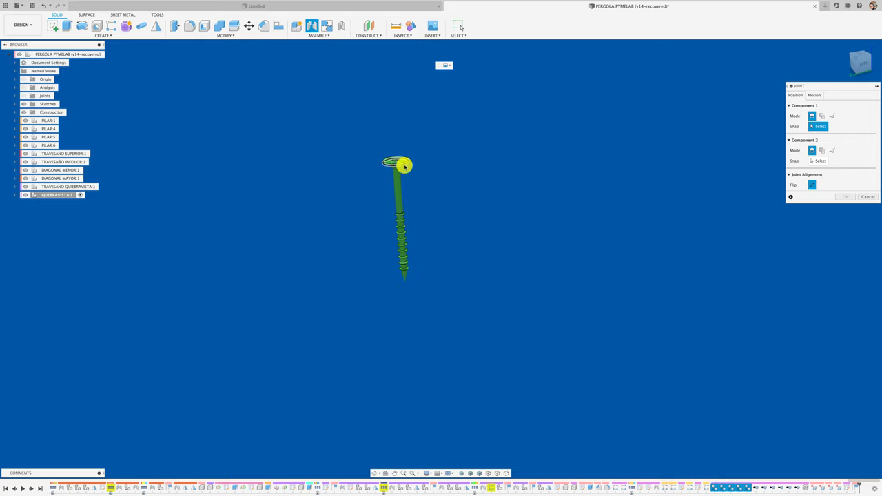
Joint the screw head centre to the point atop the front slat's beam crossing.
left_click(404, 165)
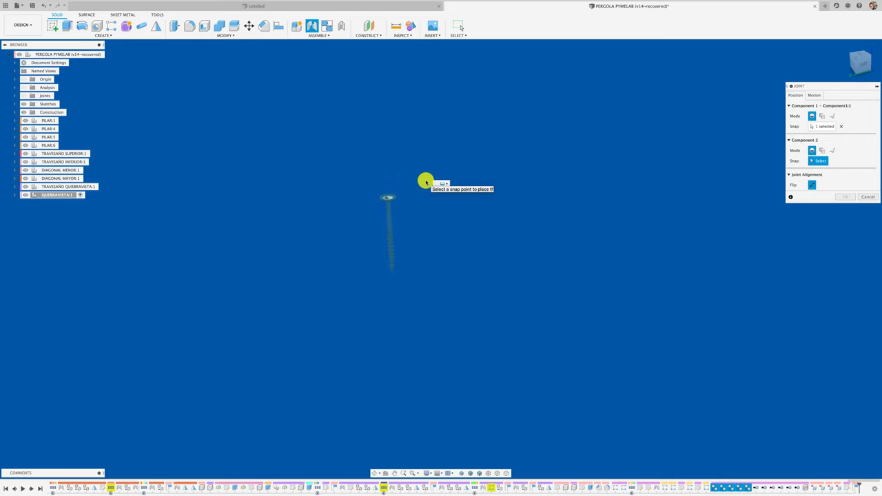
scroll(431, 200, "up", 2)
scroll(441, 262, "up", 2)
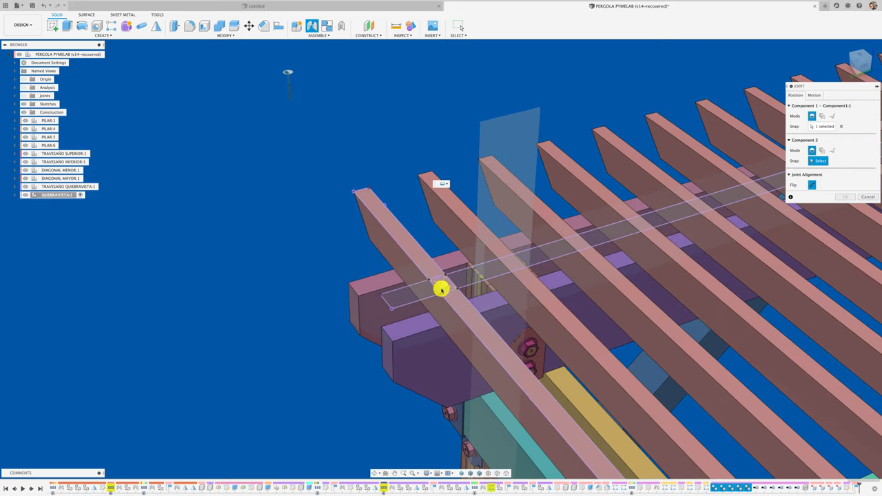
left_click(443, 284)
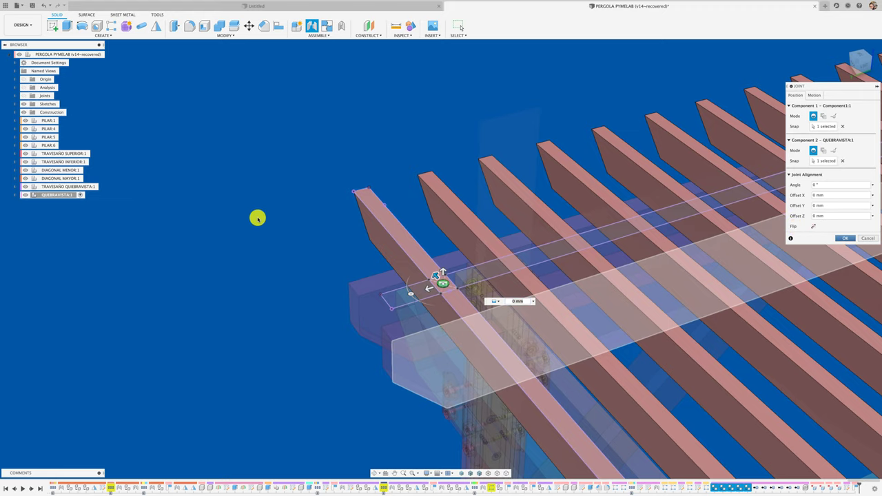
key("Return")
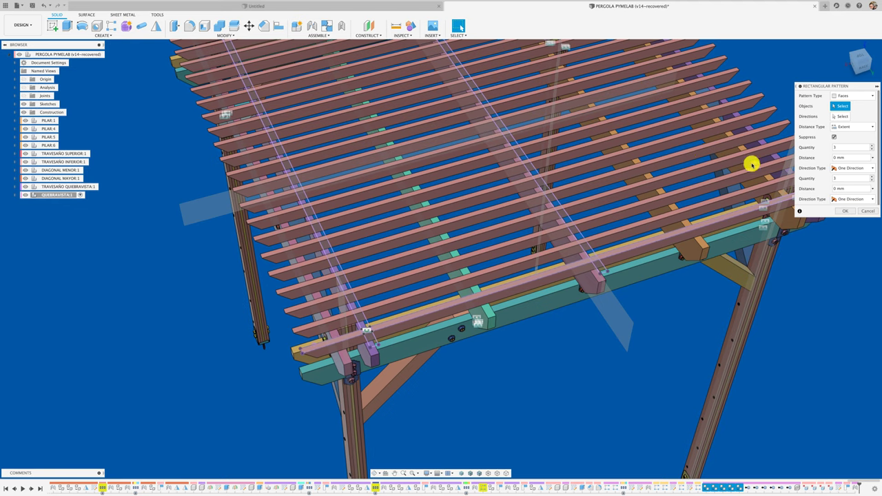
Try a component rectangular pattern on a slat, then cancel it.
left_click(853, 96)
left_click(842, 127)
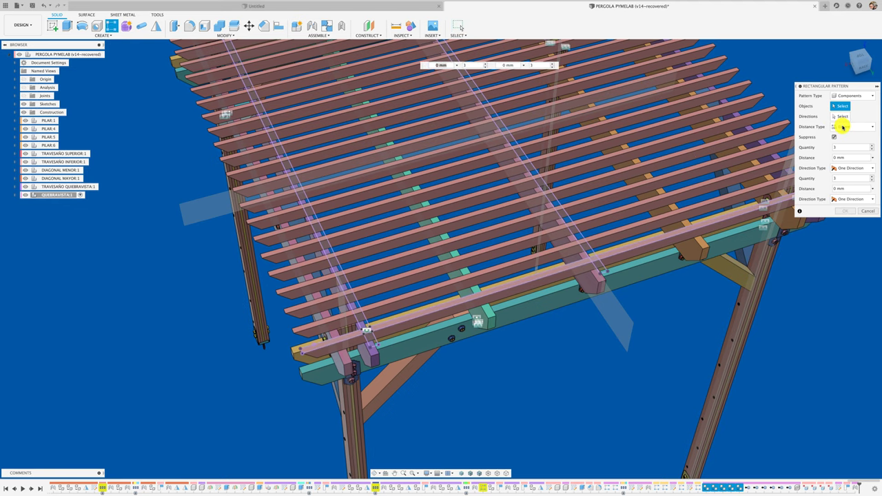
scroll(335, 320, "up", 5)
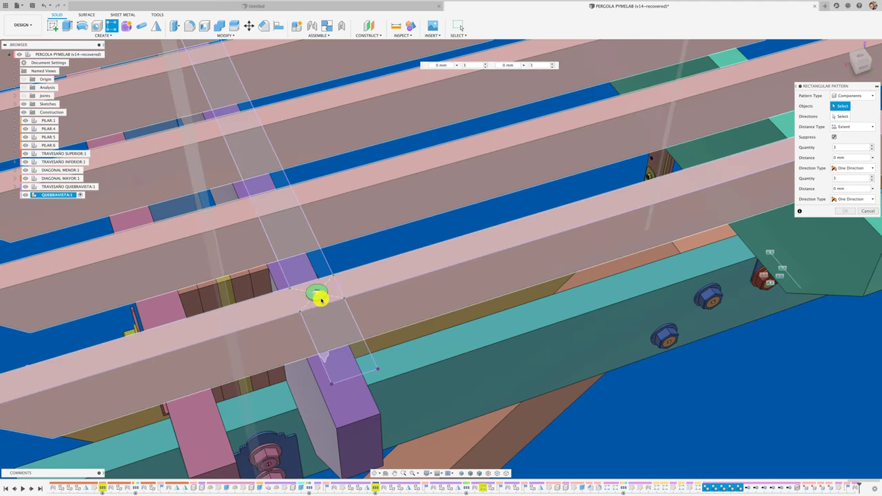
scroll(324, 300, "up", 2)
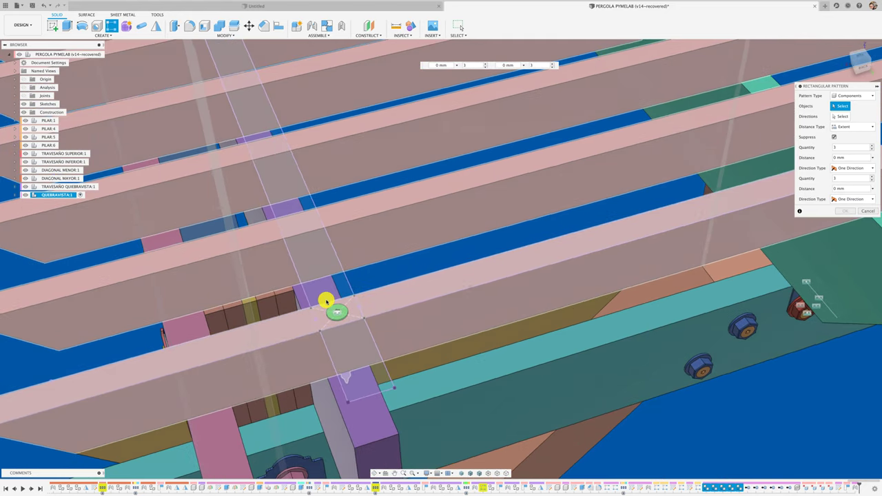
mouse_move(327, 301)
middle_mouse_down("shift")
mouse_move(337, 290)
mouse_move(351, 319)
mouse_move(353, 280)
mouse_move(371, 297)
middle_mouse_up("shift")
left_click(350, 279)
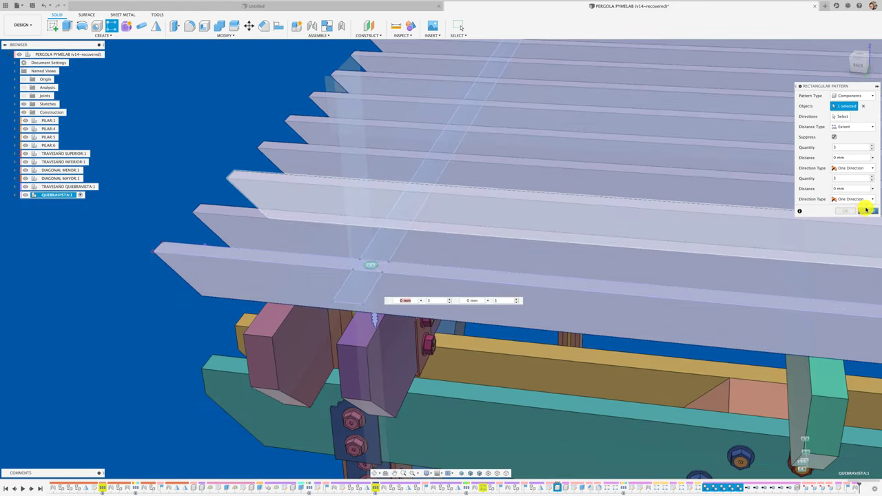
left_click(867, 209)
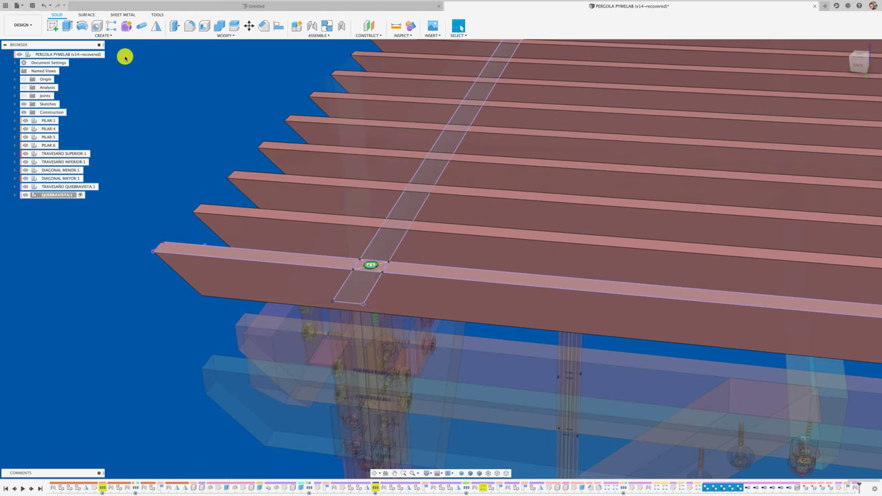
Restart the component pattern and pick the linked screw inside the expanded QUEBRAVISTA component.
left_click(111, 26)
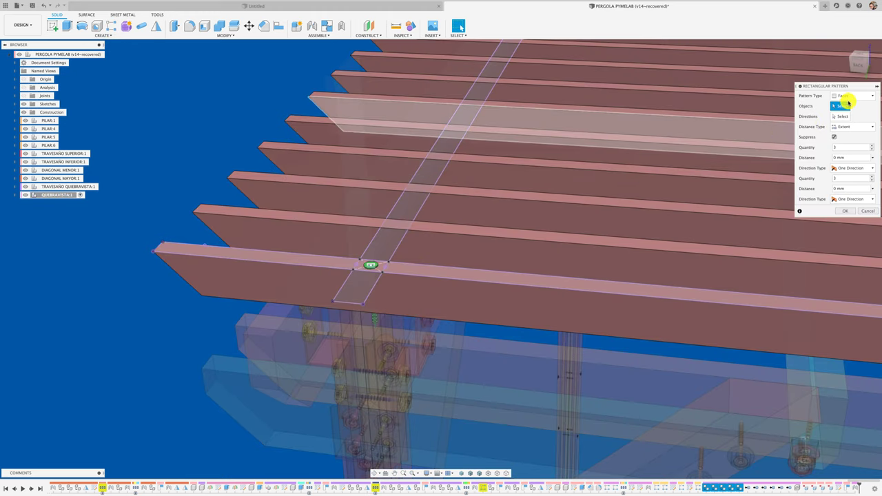
left_click(850, 96)
left_click(847, 127)
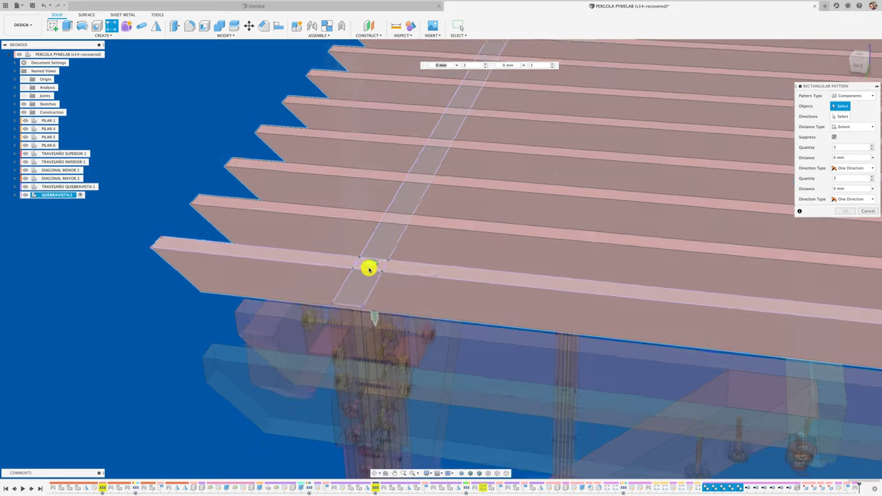
mouse_move(368, 267)
middle_mouse_down("shift")
mouse_move(288, 288)
mouse_move(18, 196)
middle_mouse_up("shift")
left_click(16, 196)
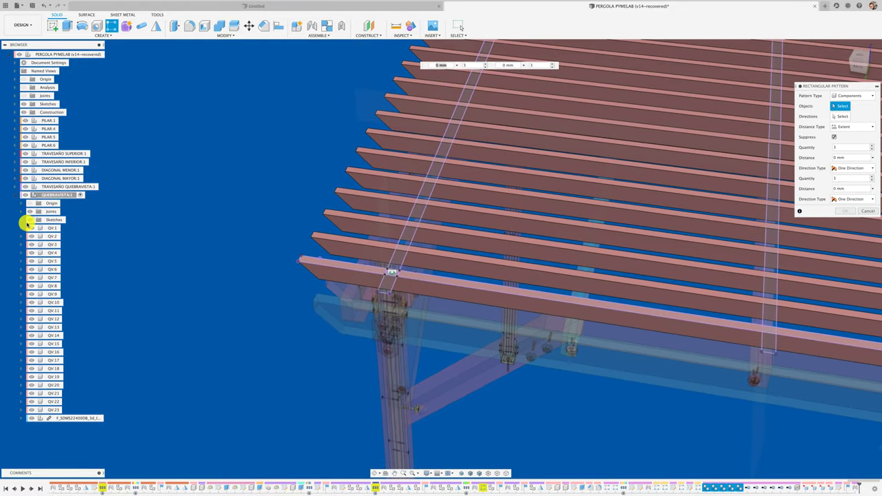
left_click(75, 418)
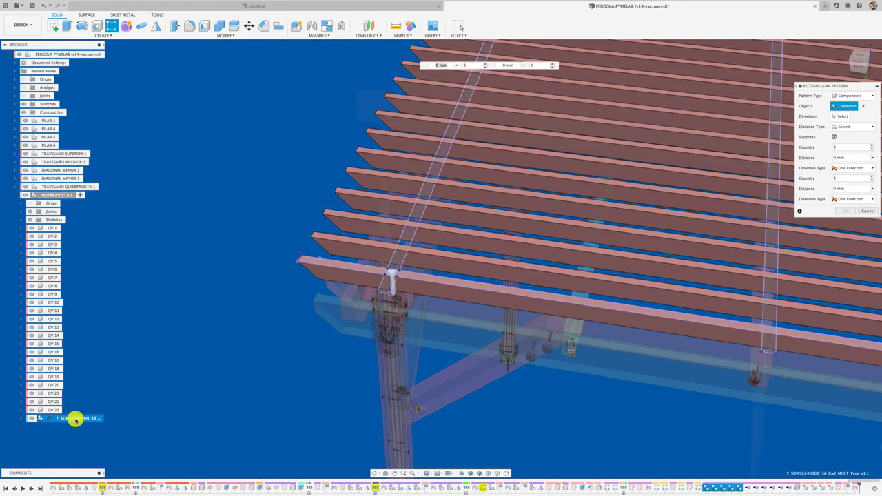
Cancel the pattern, restore the accidentally deleted screw, and hide joint origins in the view.
key("Escape")
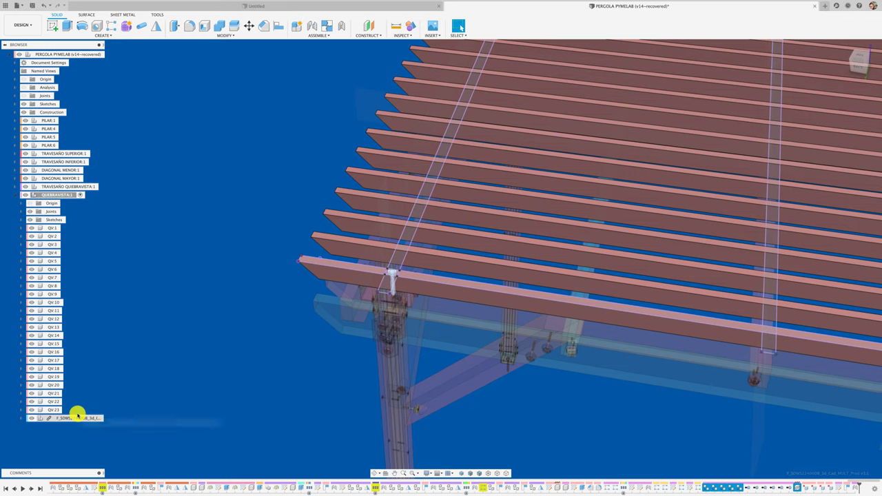
right_click(74, 418)
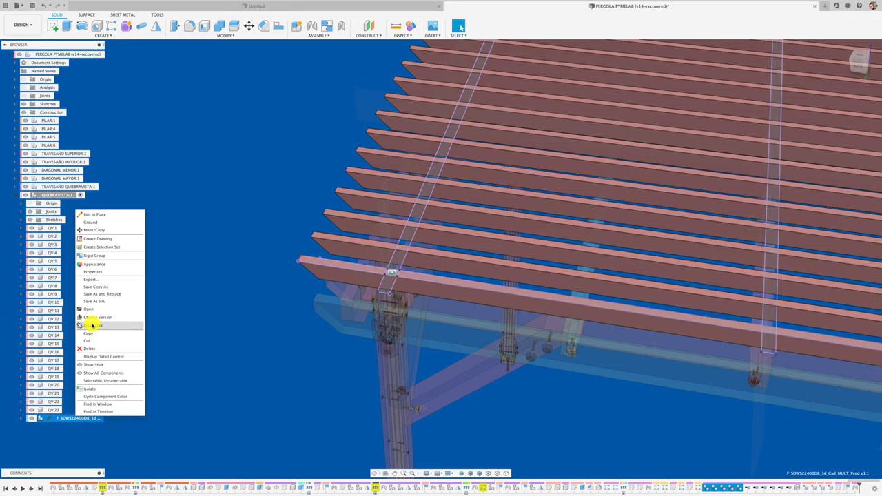
left_click(121, 322)
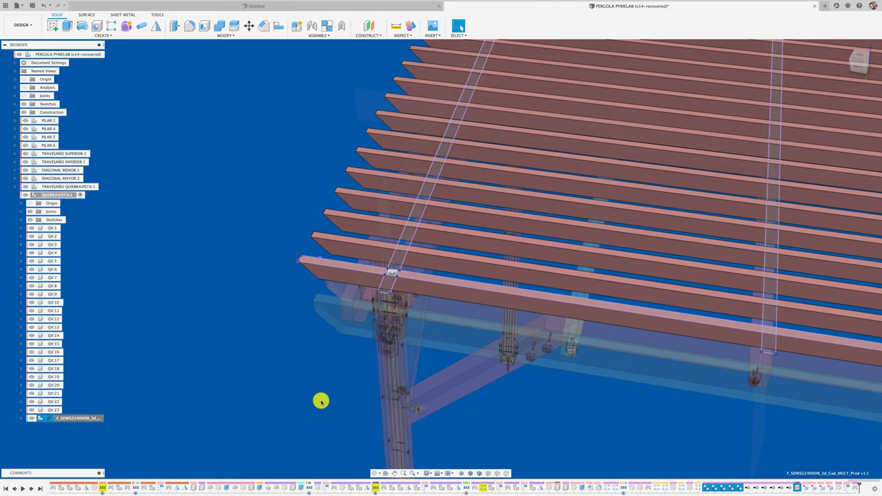
key("Delete")
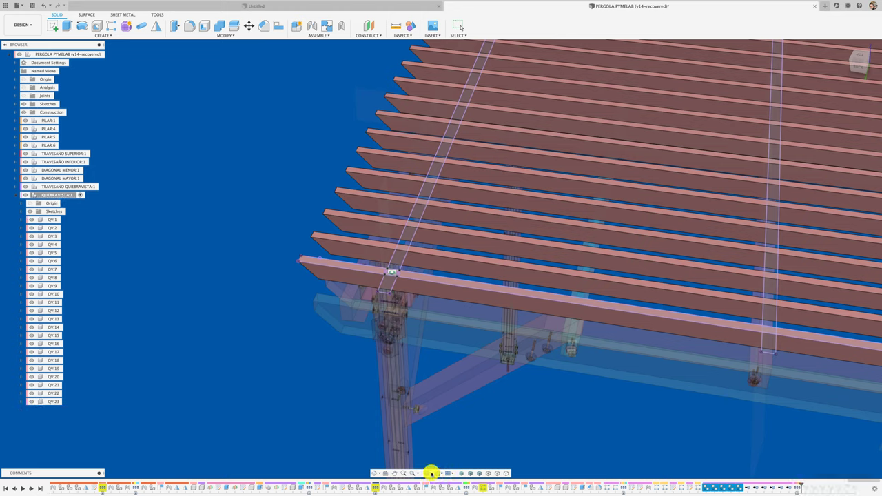
key("ctrl+z")
left_click(431, 473)
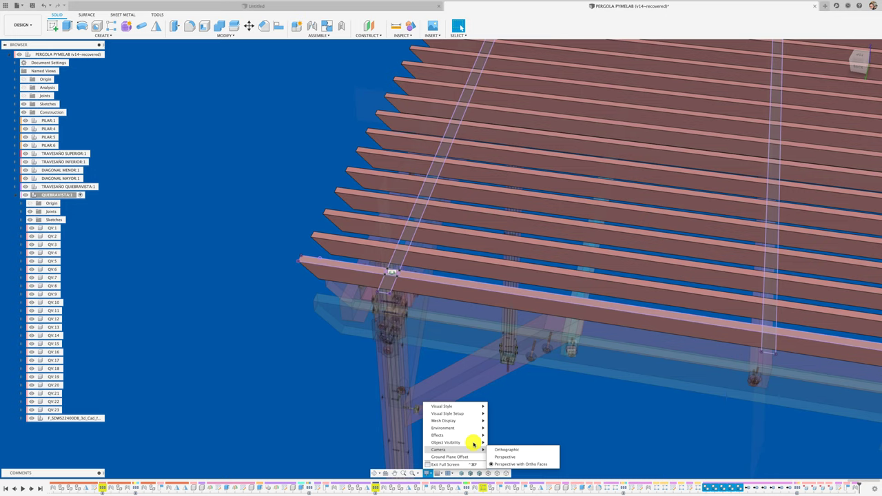
mouse_move(448, 442)
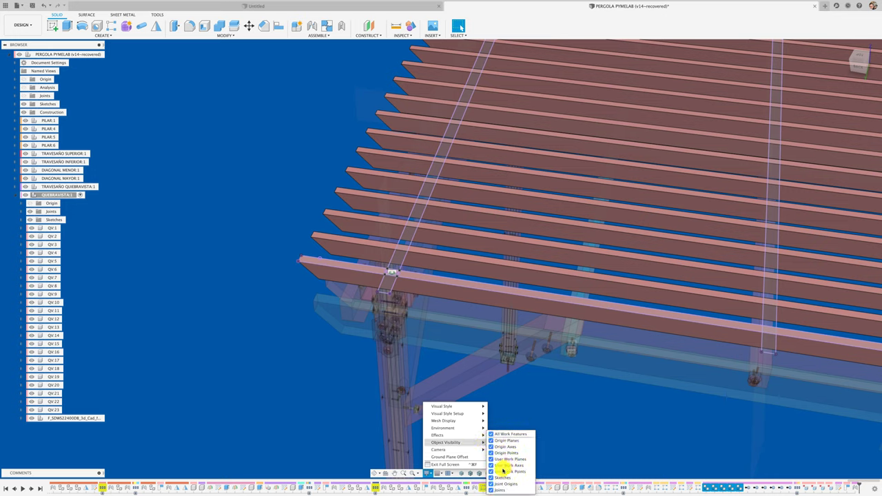
left_click(492, 484)
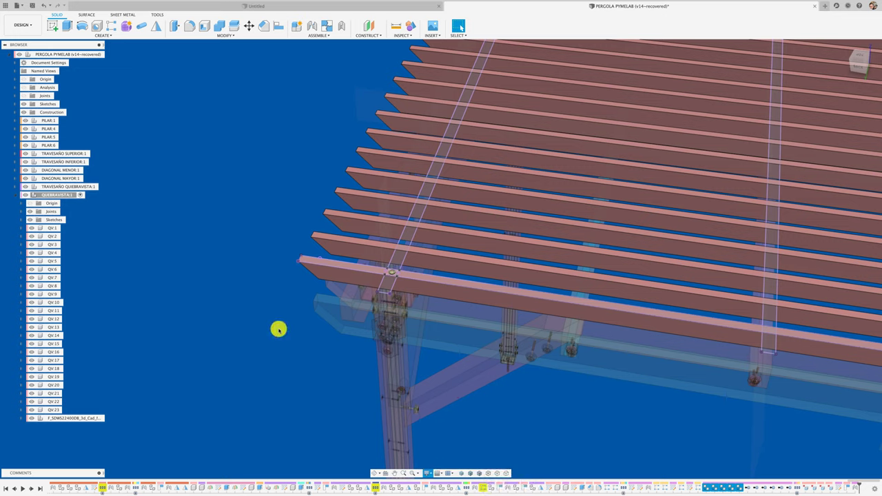
Start a component rectangular pattern of the linked screw along the front slat's edge.
left_click(111, 26)
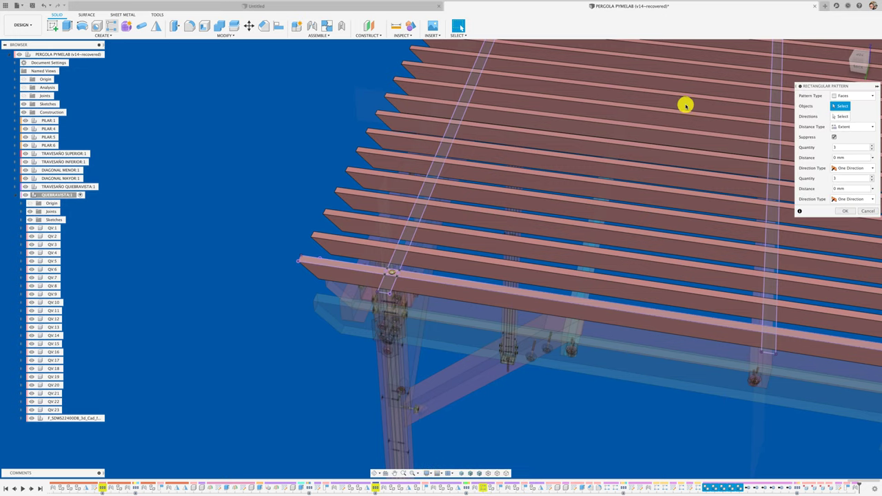
left_click_drag(843, 94, 181, 99)
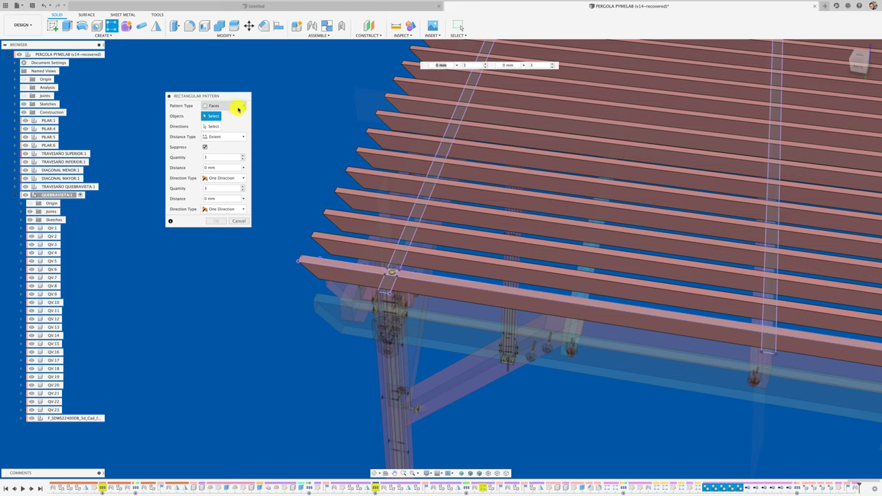
left_click(234, 106)
left_click(220, 137)
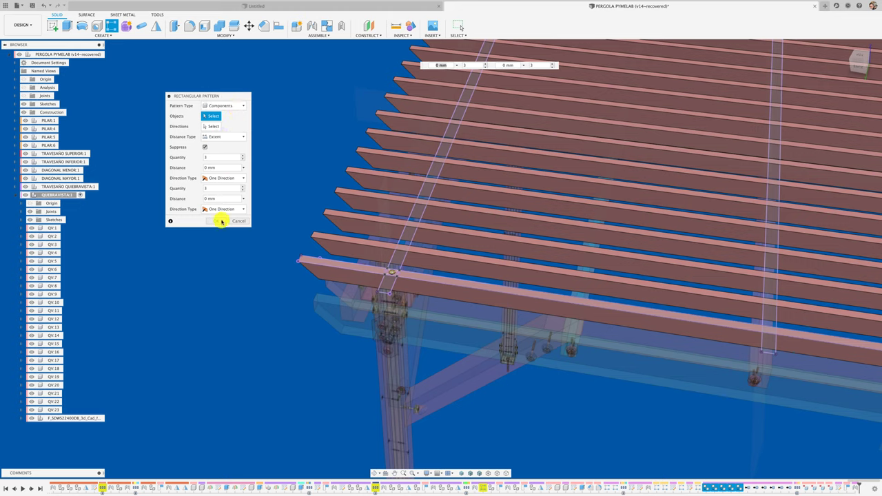
left_click(84, 419)
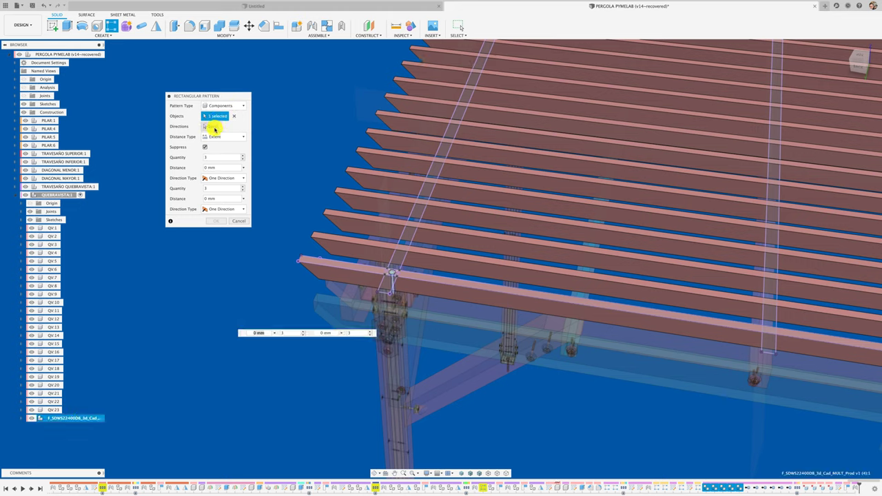
left_click(214, 129)
left_click(336, 277)
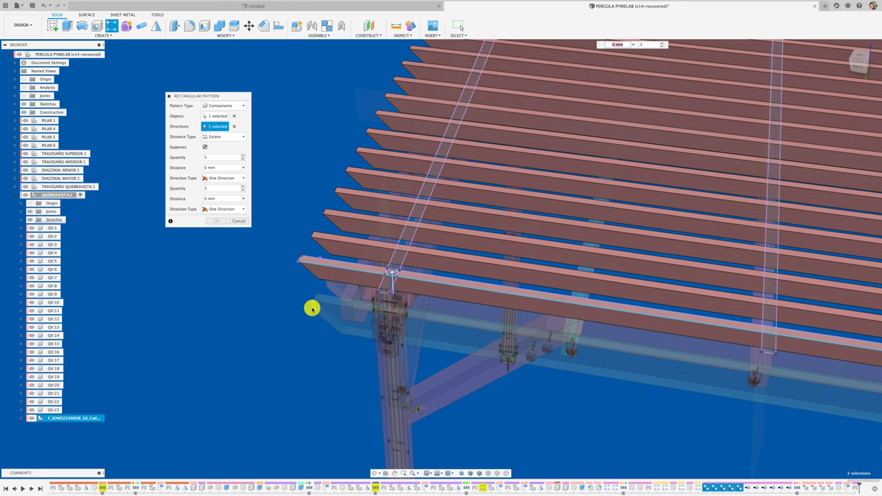
Space the screw copies 592 mm apart with quantity 5 and confirm the pattern.
scroll(312, 308, "down", 3)
scroll(312, 308, "down", 5, "shift")
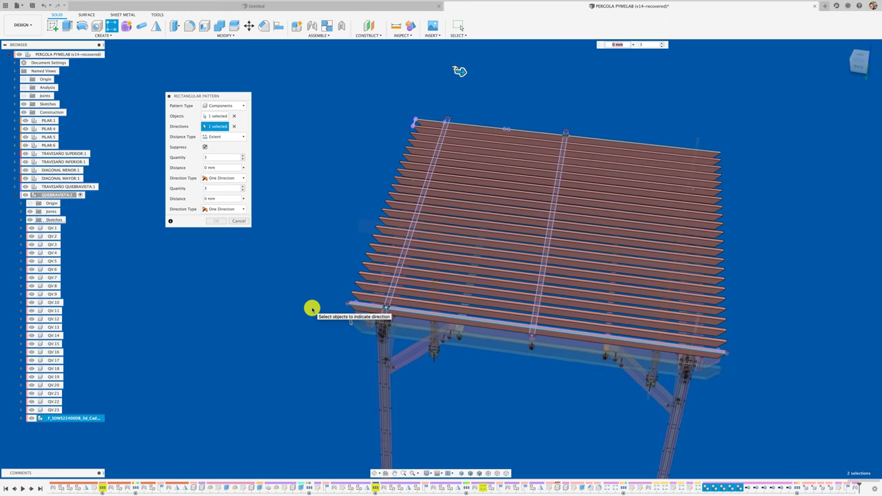
middle_click_drag(312, 308, 439, 97, "shift")
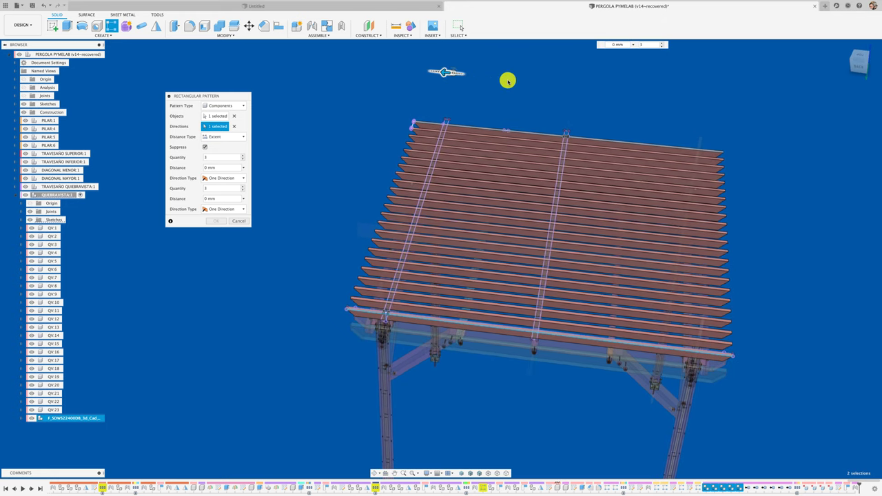
left_click_drag(508, 82, 598, 86)
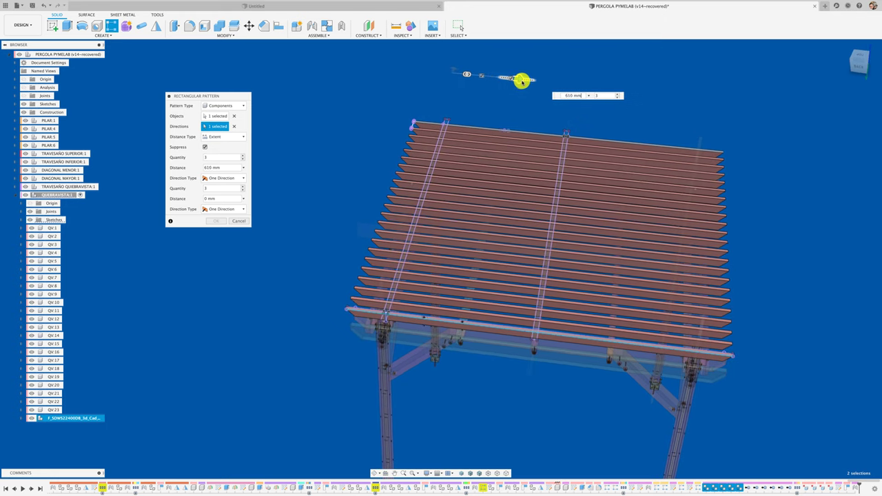
left_click(240, 140)
left_click(219, 153)
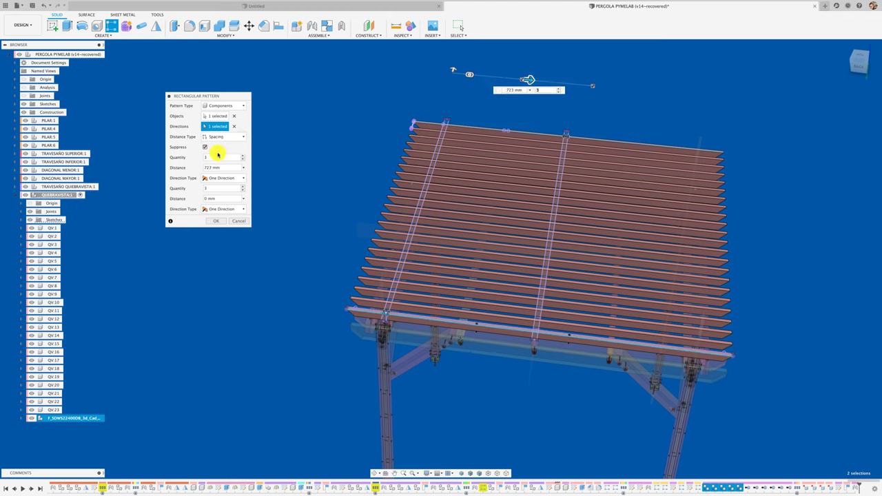
left_click_drag(222, 167, 187, 169)
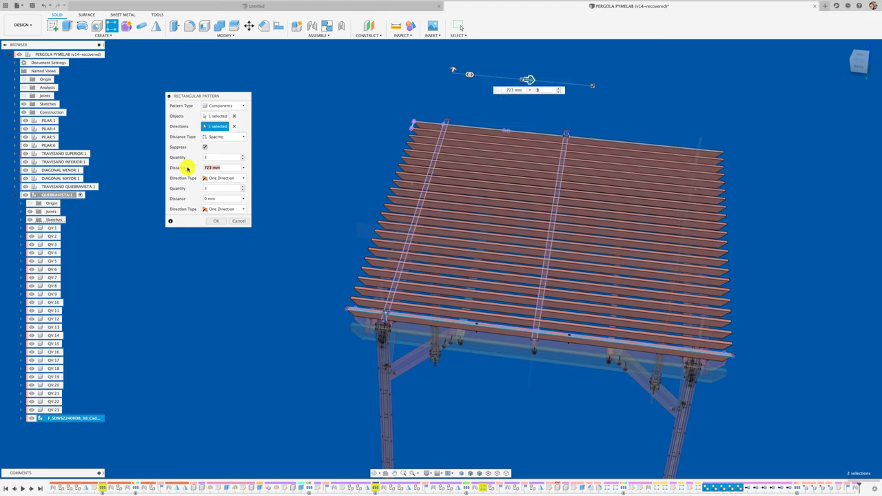
type("592")
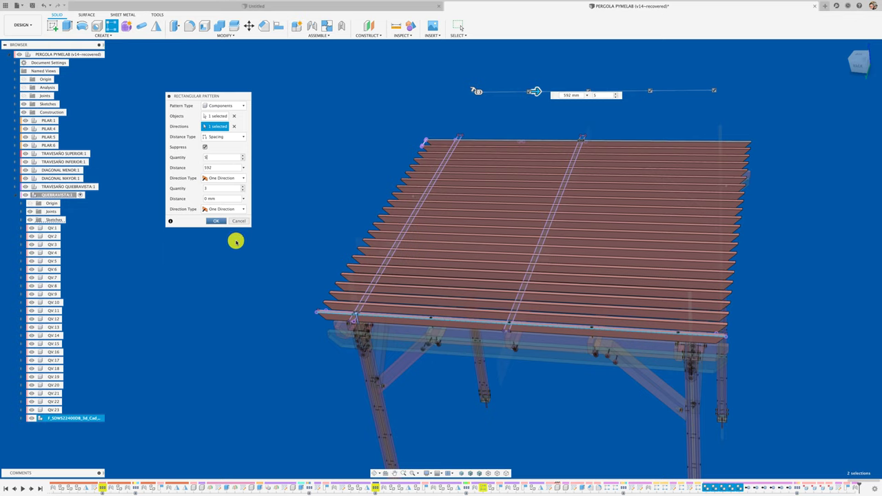
left_click(217, 221)
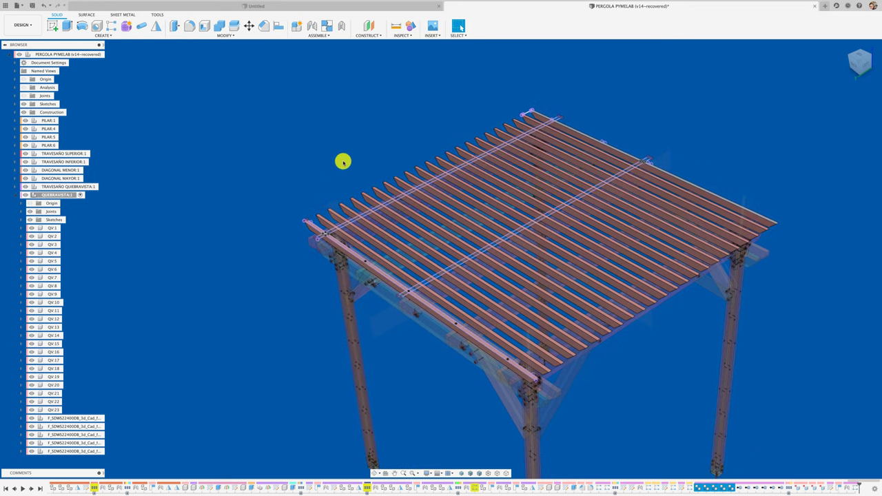
Zoom in on the roof and begin a rectangular pattern.
scroll(461, 120, "up", 3)
scroll(455, 122, "up", 2)
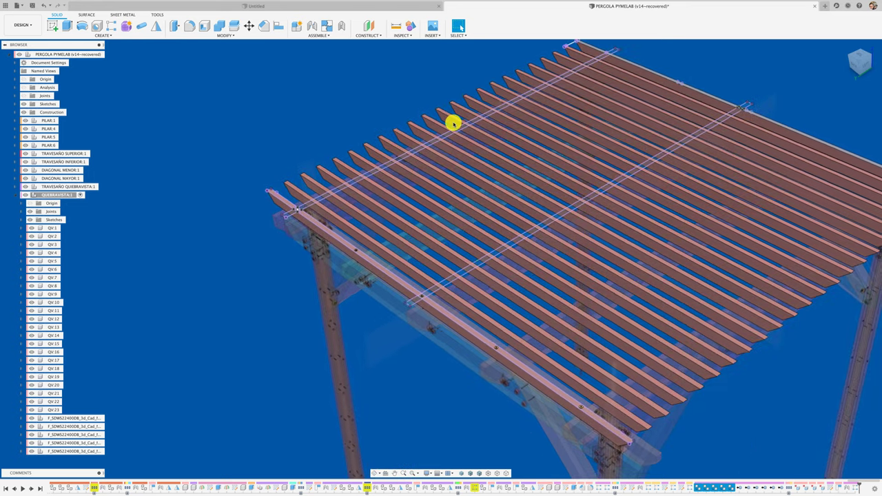
scroll(308, 195, "up", 2)
scroll(266, 207, "up", 2)
scroll(237, 213, "up", 1)
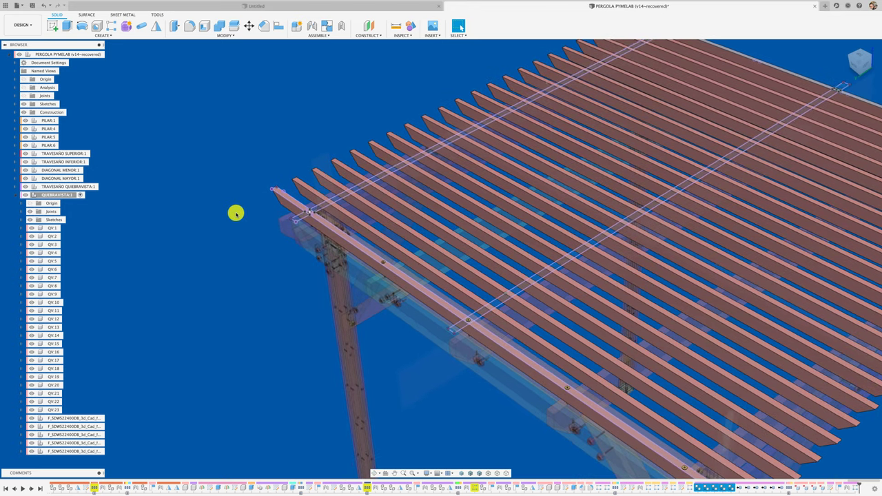
scroll(237, 213, "up", 2)
scroll(236, 214, "up", 2)
scroll(235, 207, "up", 1)
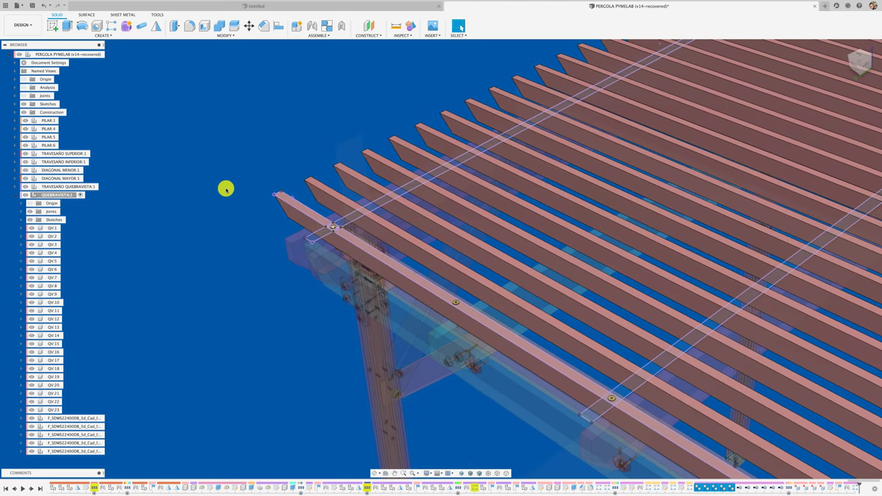
left_click(111, 25)
scroll(331, 223, "up", 1)
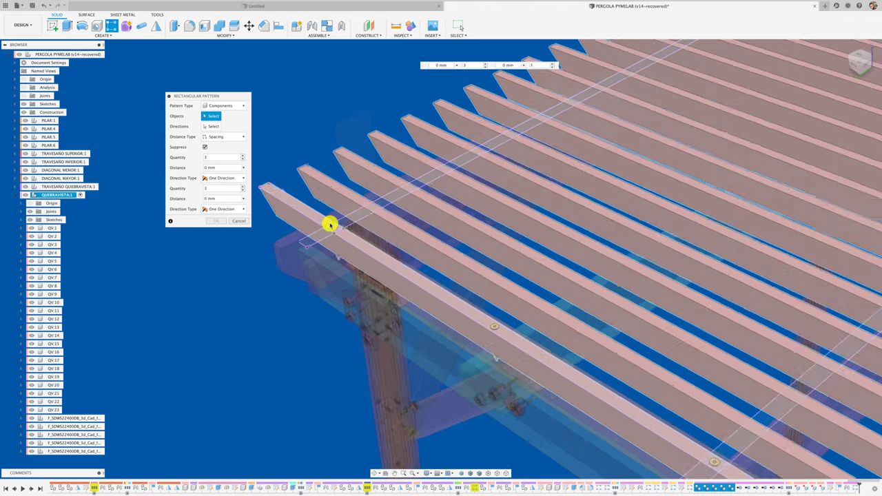
scroll(335, 227, "up", 1)
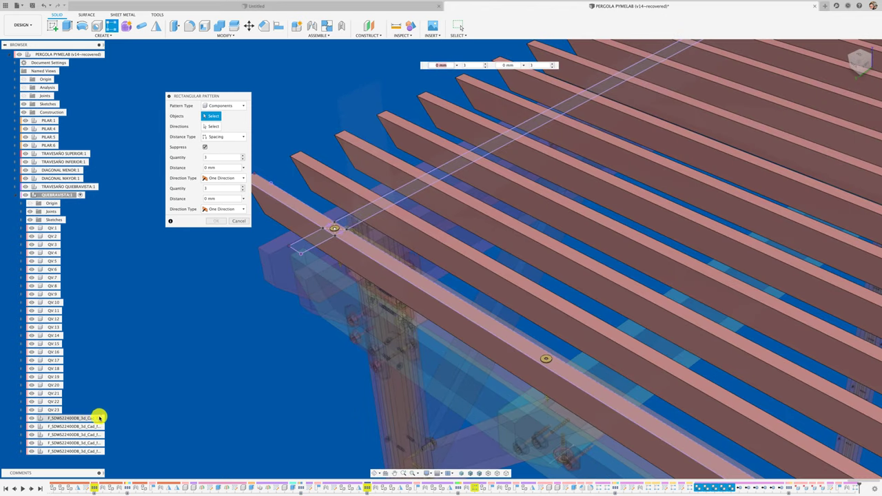
Drop the pattern and select the five F_SDWS22400DB screw copies in the browser.
left_click(97, 419)
left_click(96, 427, "ctrl")
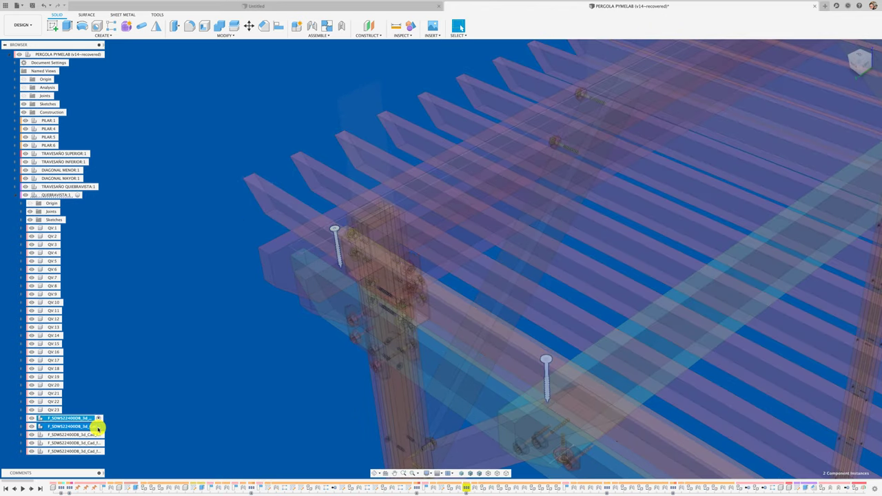
left_click(93, 435, "ctrl")
left_click(91, 443, "ctrl")
left_click(88, 451, "ctrl")
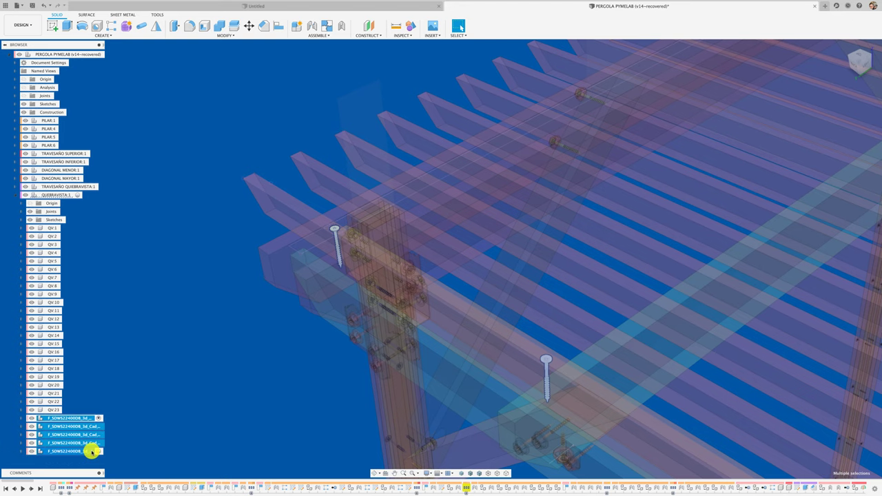
scroll(171, 393, "down", 1)
scroll(172, 393, "down", 3)
scroll(173, 346, "down", 2)
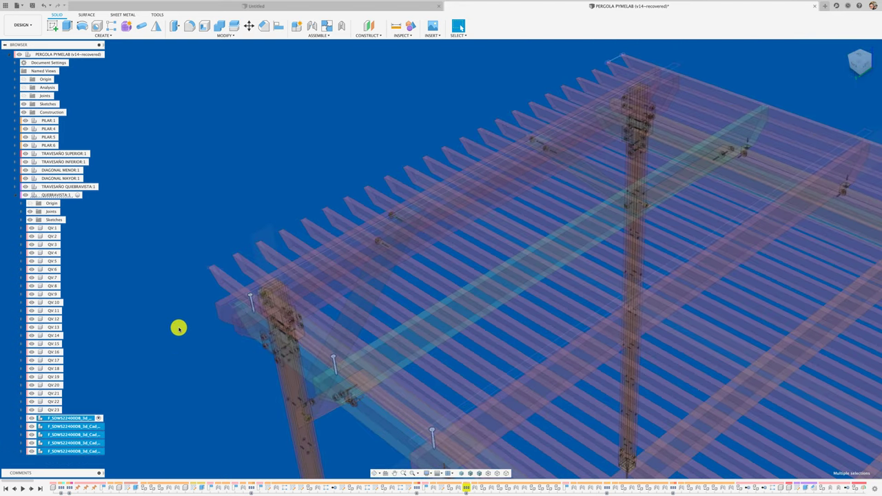
scroll(177, 248, "up", 3)
scroll(175, 177, "up", 2)
scroll(227, 231, "down", 3)
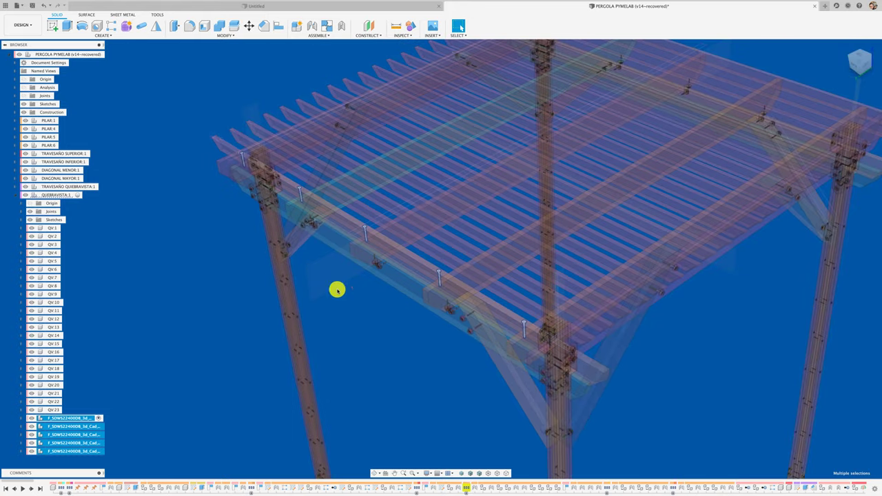
scroll(680, 388, "up", 2)
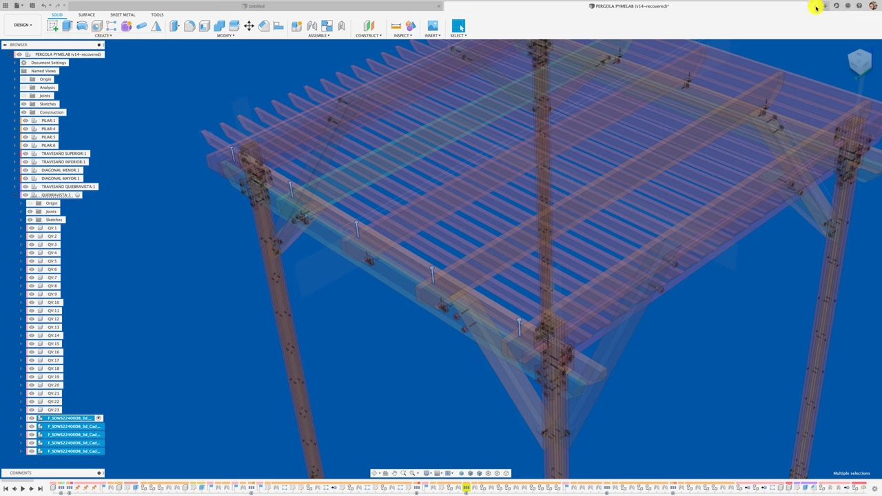
Open Fusion 360's Preferences from the account menu.
left_click(842, 6)
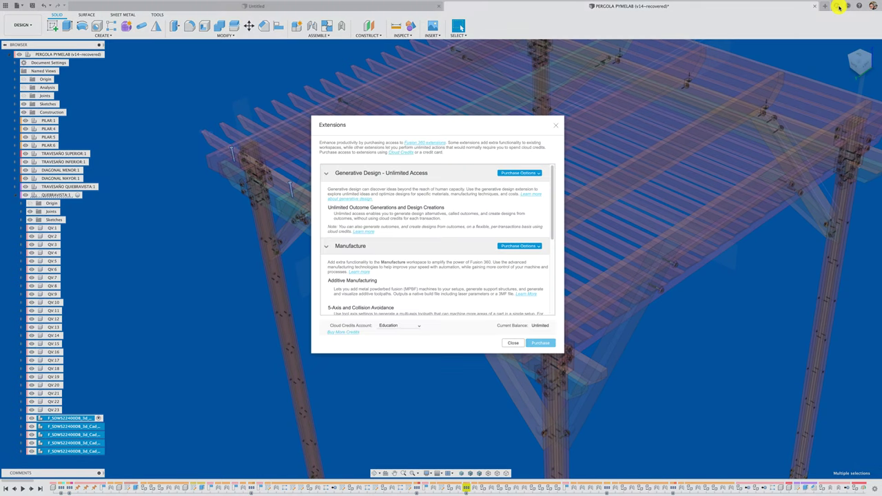
left_click(557, 126)
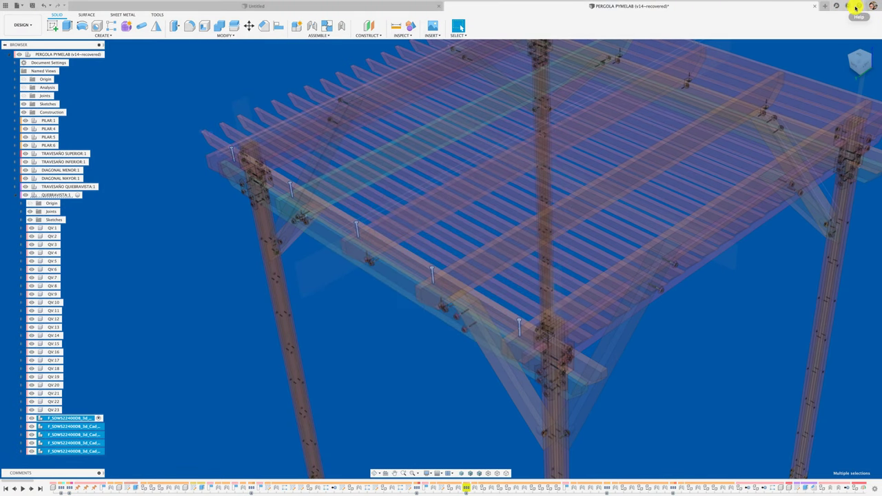
left_click(873, 6)
left_click(850, 23)
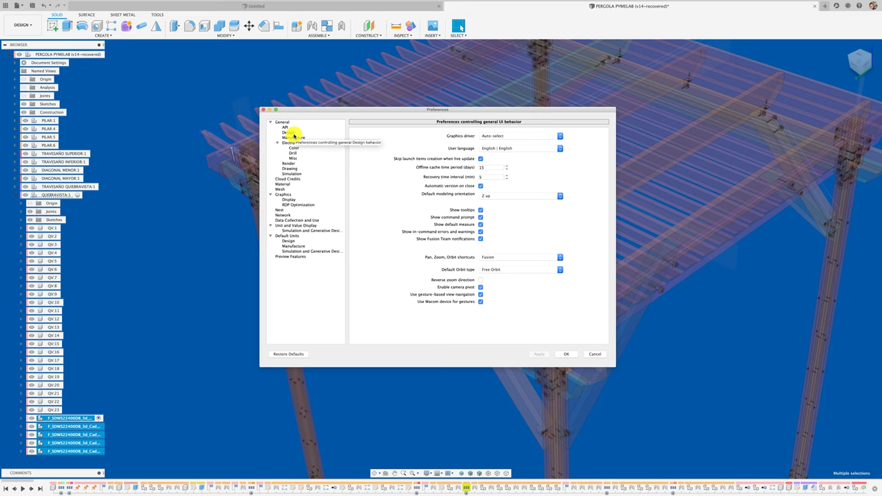
Browse the preference pages from Design through Data Collection.
left_click(292, 132)
left_click(293, 138)
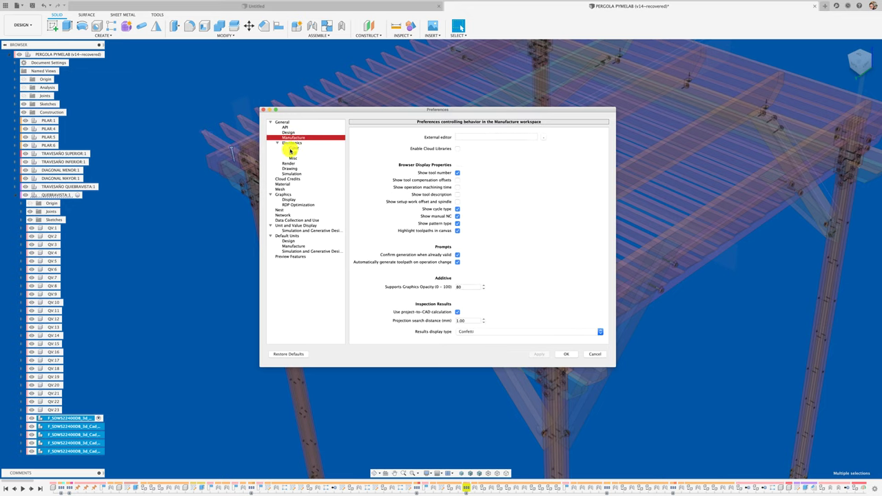
left_click(290, 149)
left_click(291, 153)
left_click(291, 158)
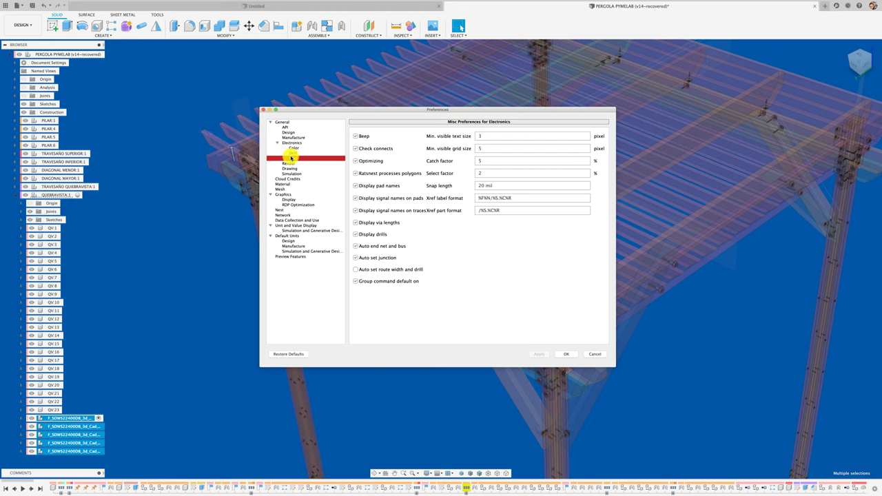
left_click(290, 163)
left_click(292, 168)
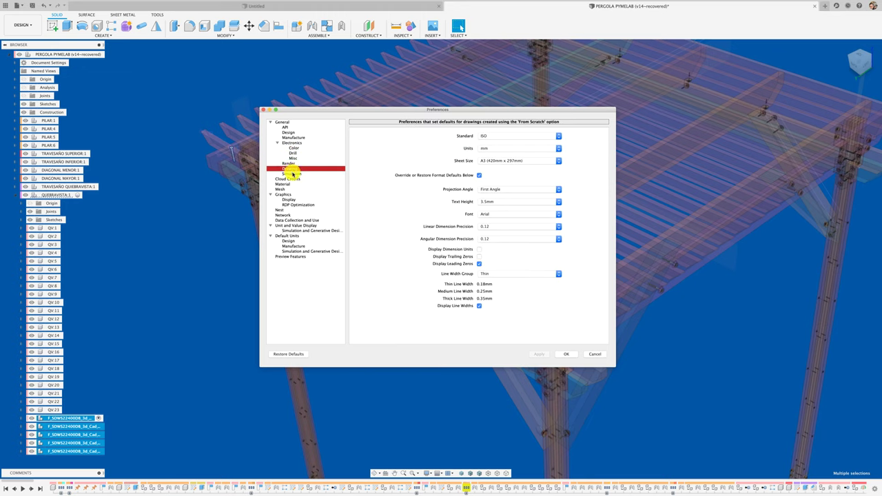
left_click(292, 174)
left_click(289, 179)
left_click(288, 184)
left_click(283, 189)
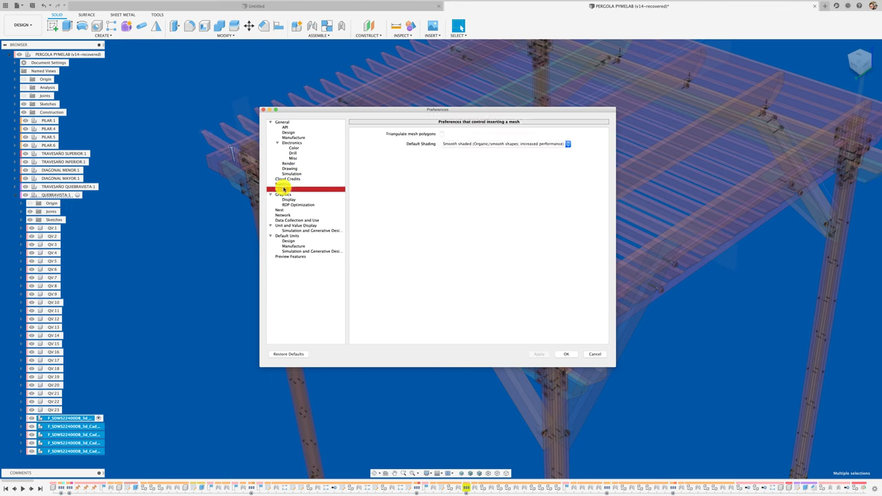
left_click(286, 195)
left_click(292, 199)
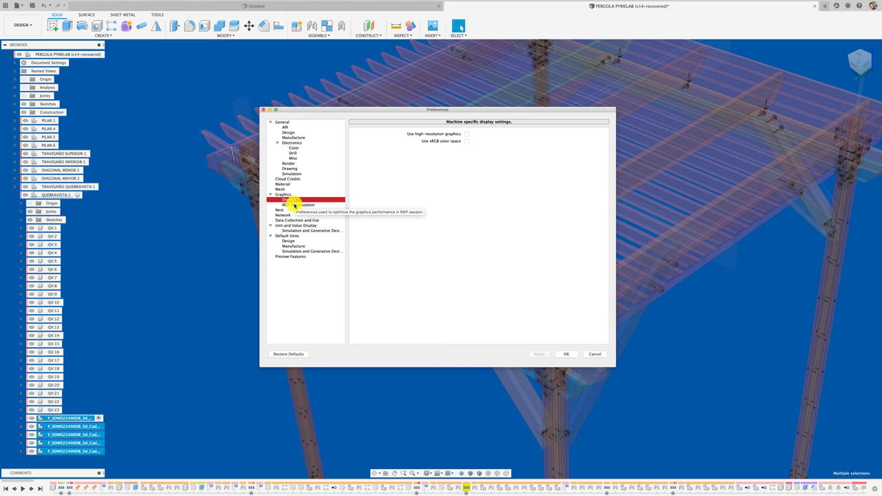
left_click(294, 205)
left_click(283, 215)
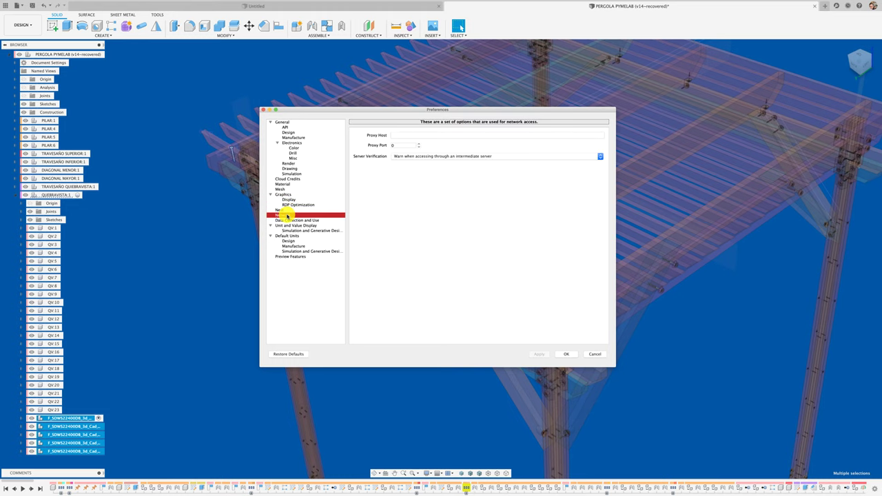
left_click(301, 221)
In Unit and Value Display, set general precision 0.123 and angular precision 0.12, then apply.
left_click(291, 226)
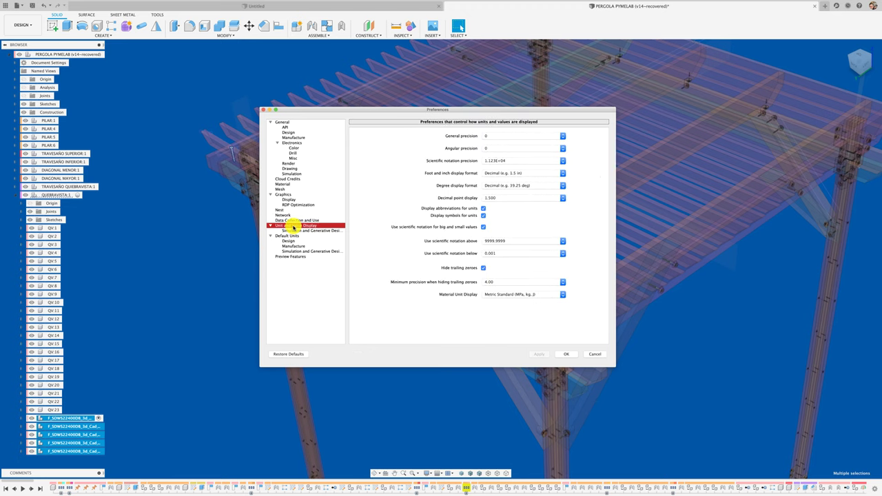
left_click(563, 136)
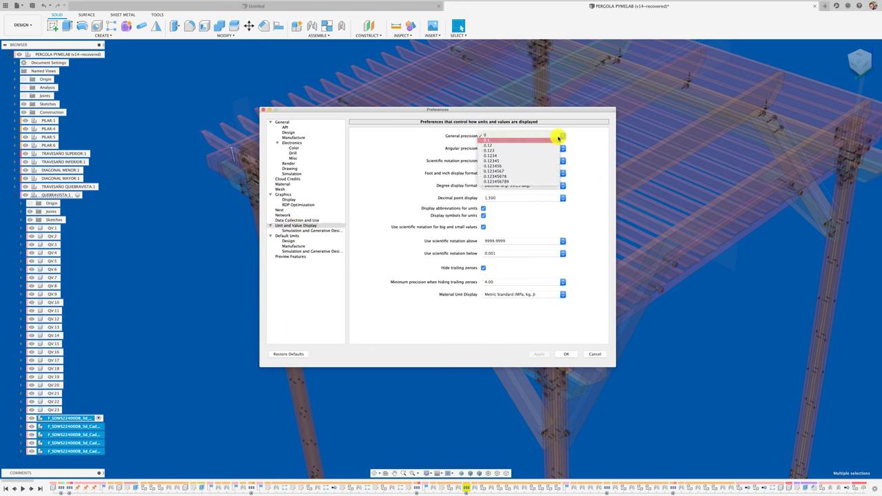
left_click(520, 152)
left_click(563, 149)
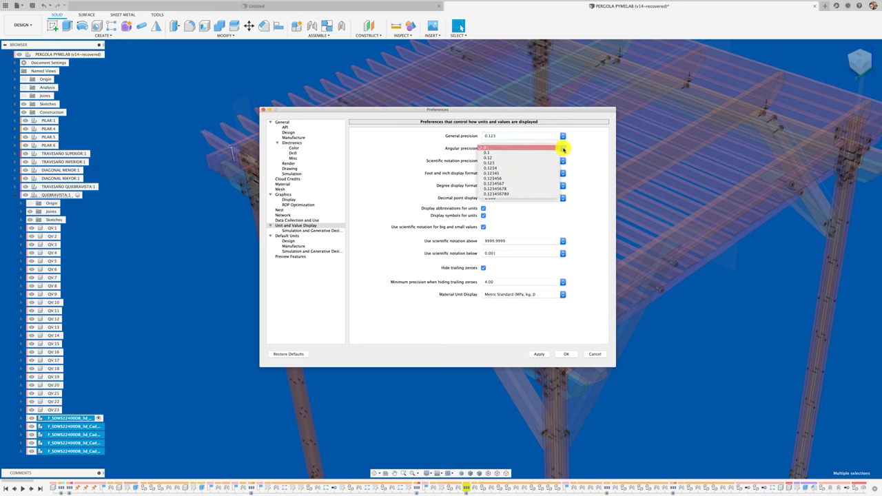
left_click(541, 159)
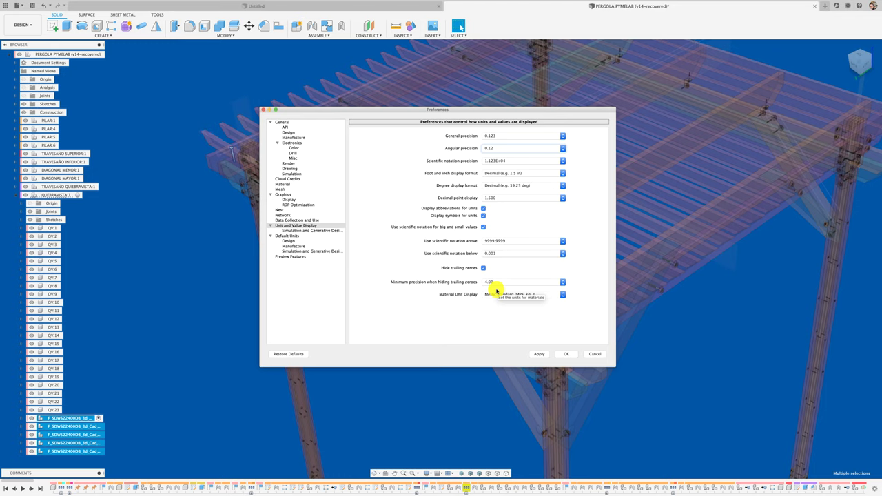
left_click(541, 354)
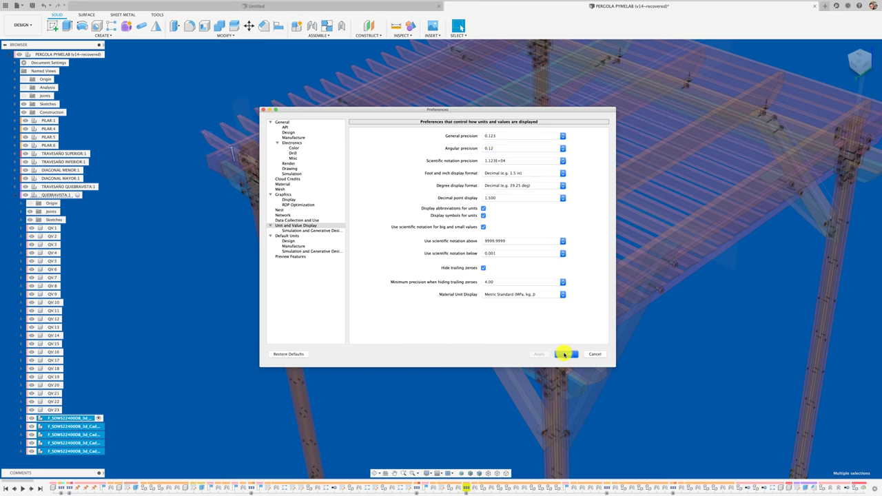
left_click(563, 354)
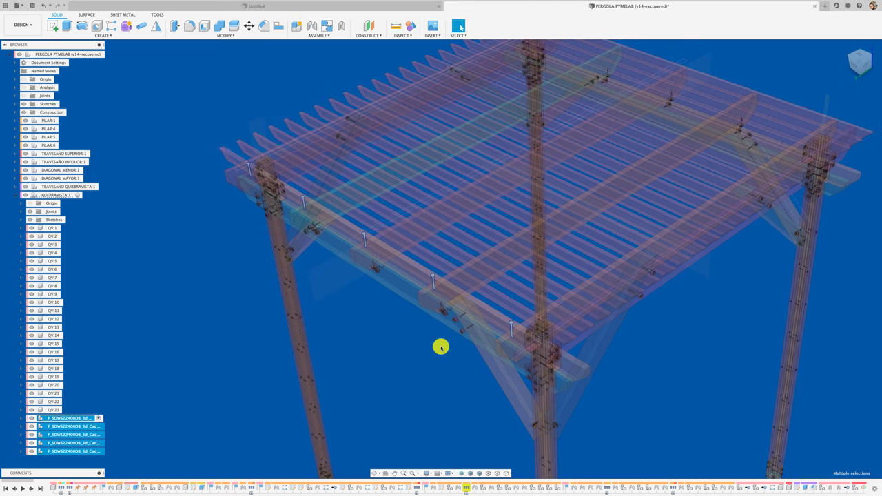
Create a new sketch on the beam's plane.
scroll(441, 347, "up", 5, "shift")
scroll(441, 347, "up", 5, "shift")
scroll(414, 332, "down", 3, "shift")
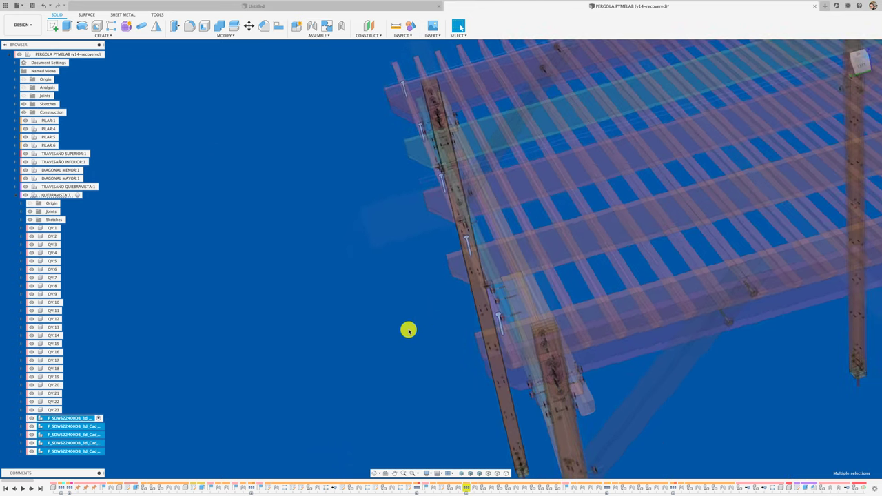
scroll(407, 331, "down", 3, "shift")
scroll(408, 331, "down", 3, "shift")
scroll(408, 330, "down", 3, "shift")
scroll(408, 330, "down", 3, "shift")
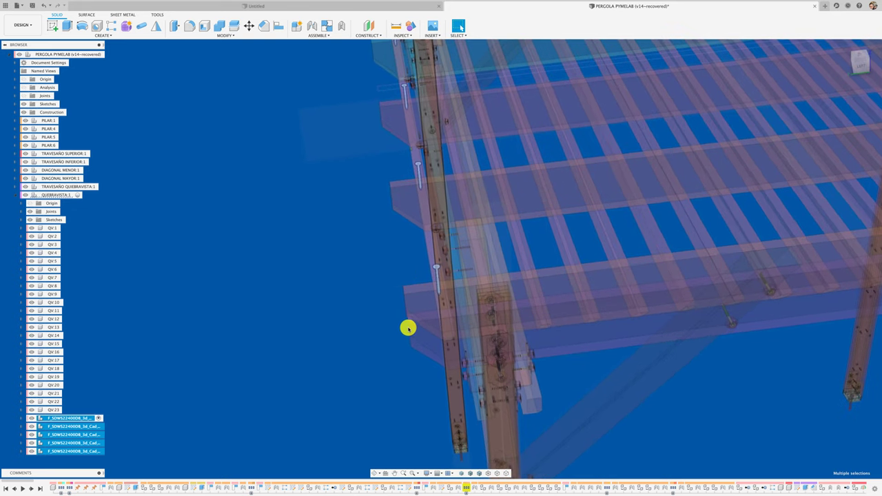
left_click(56, 28)
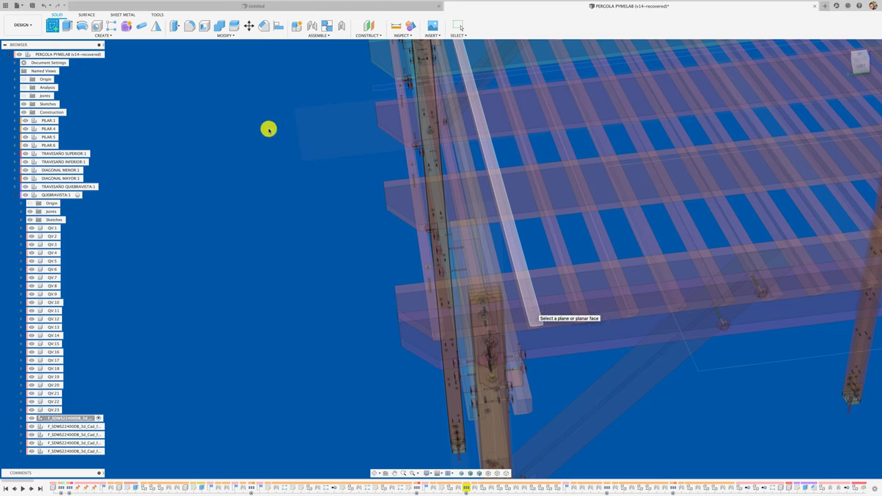
left_click(227, 108)
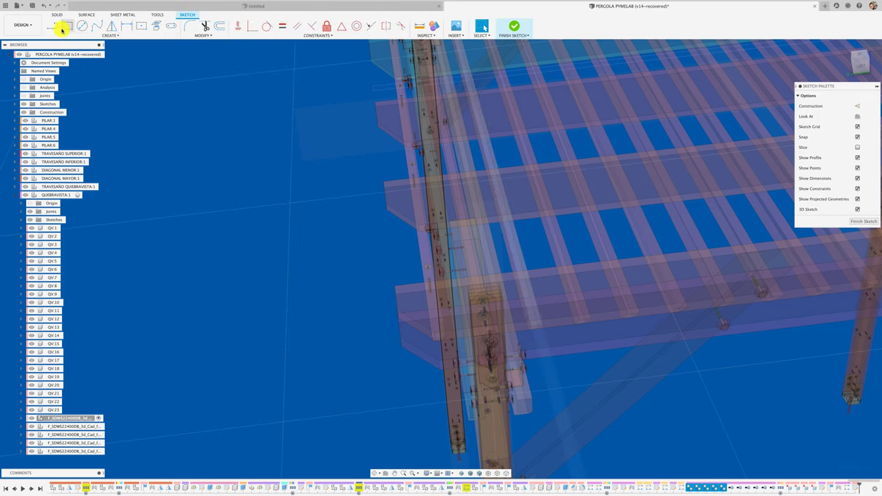
Start a line on the plate, then finish the sketch.
left_click(54, 26)
scroll(544, 338, "up", 2)
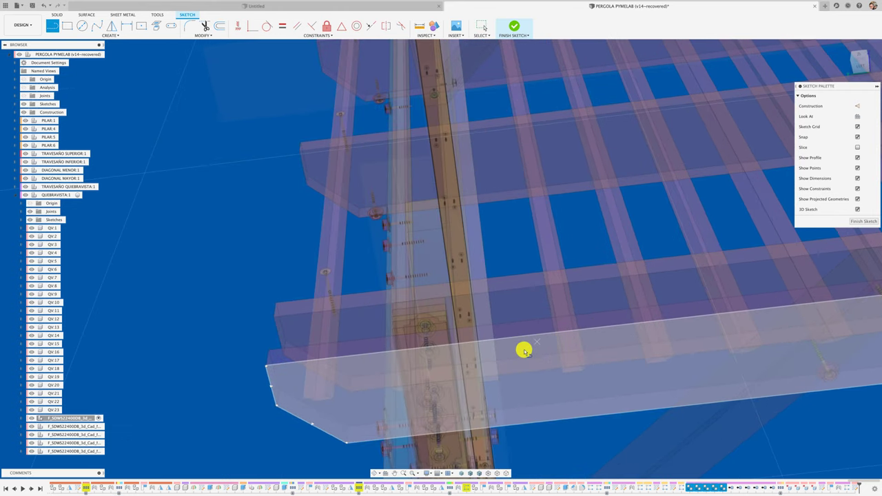
scroll(506, 360, "up", 2)
scroll(505, 358, "up", 2)
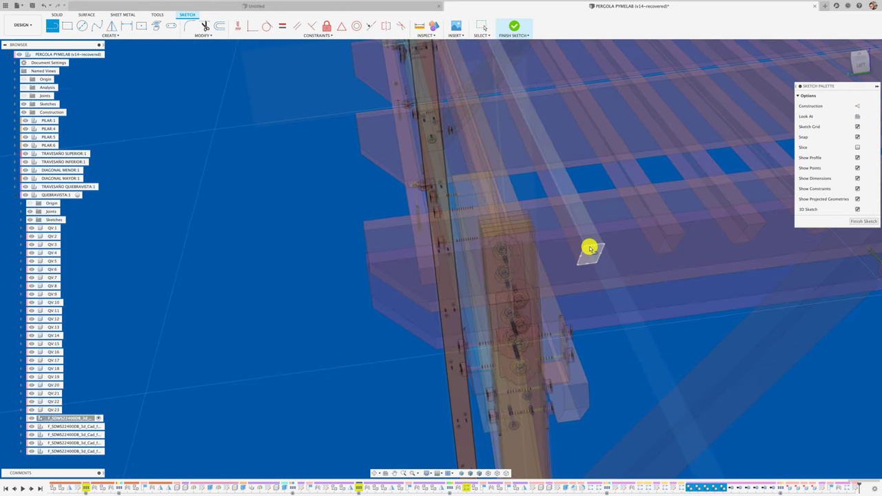
left_click(591, 245)
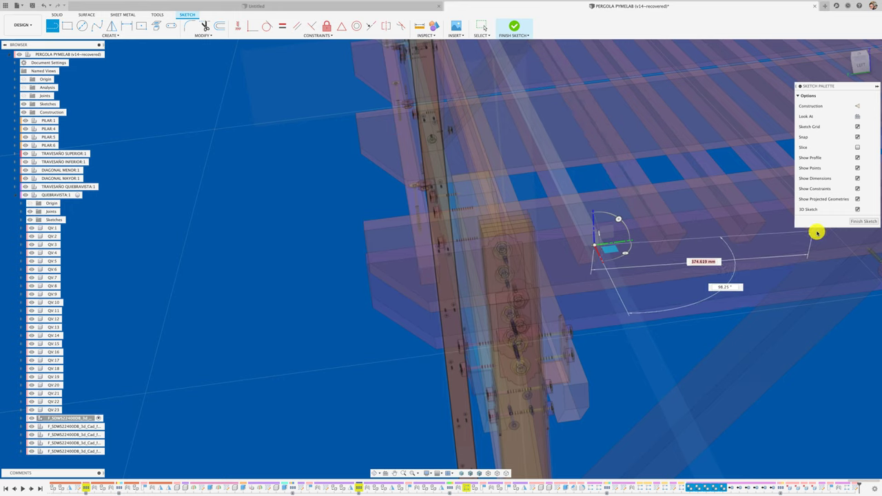
left_click(859, 222)
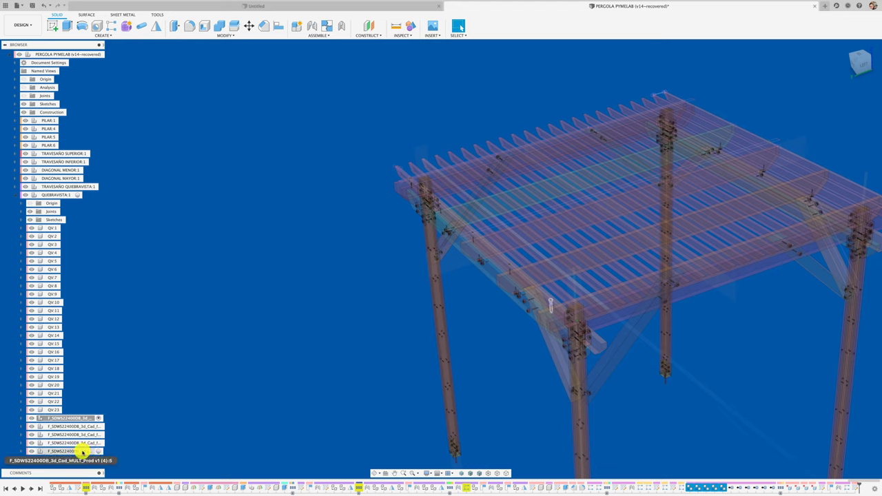
Select the five F_SDWS22400DB screws and preview a rectangular pattern along the roof's top edge.
left_click(78, 451)
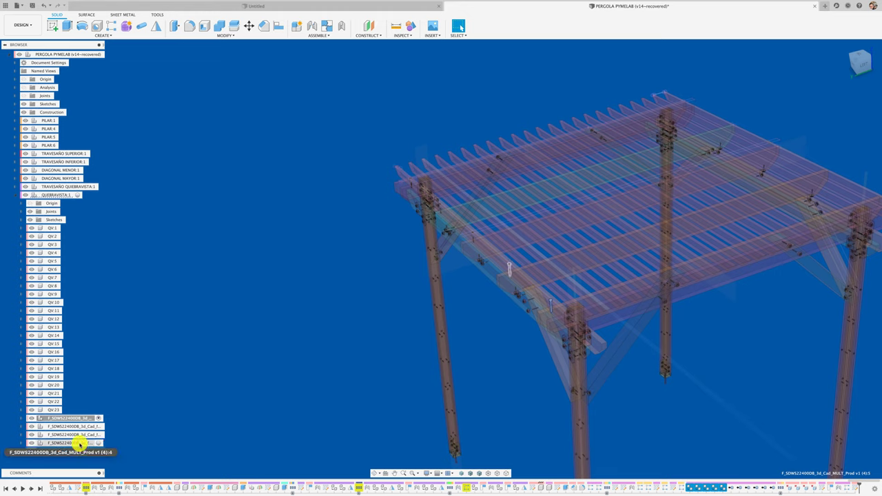
left_click(81, 435, "shift")
left_click(83, 419, "shift")
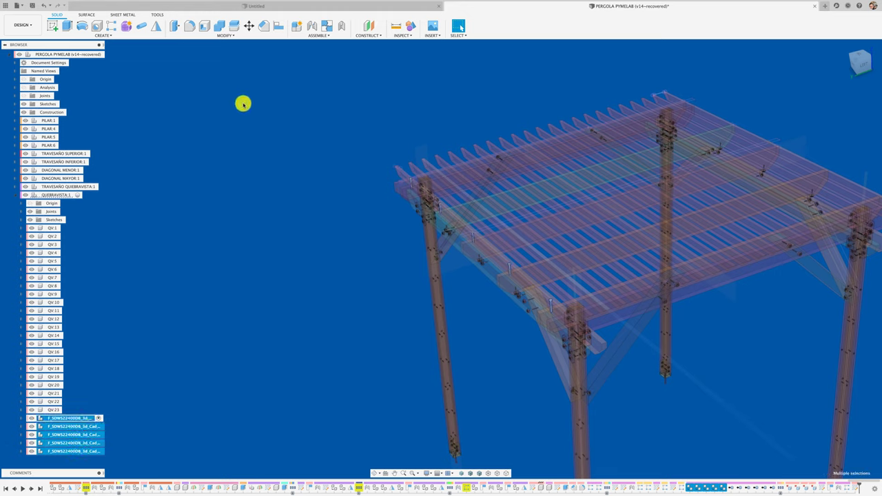
left_click(114, 33)
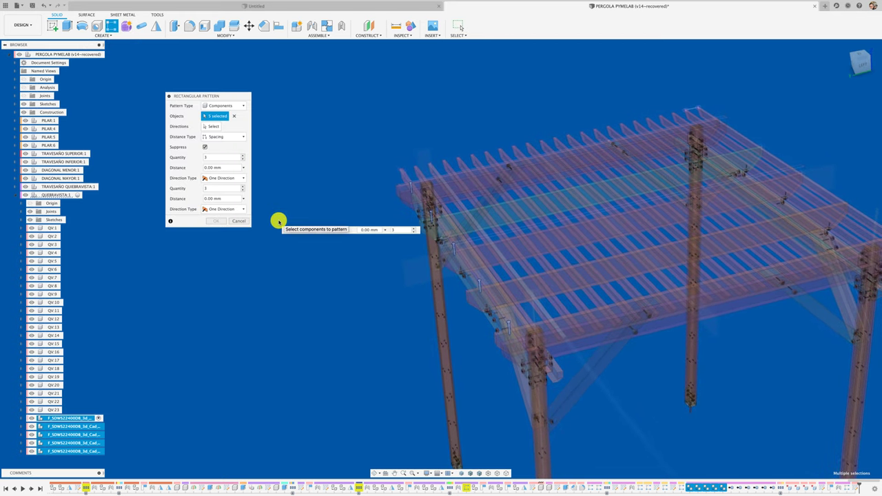
left_click(213, 126)
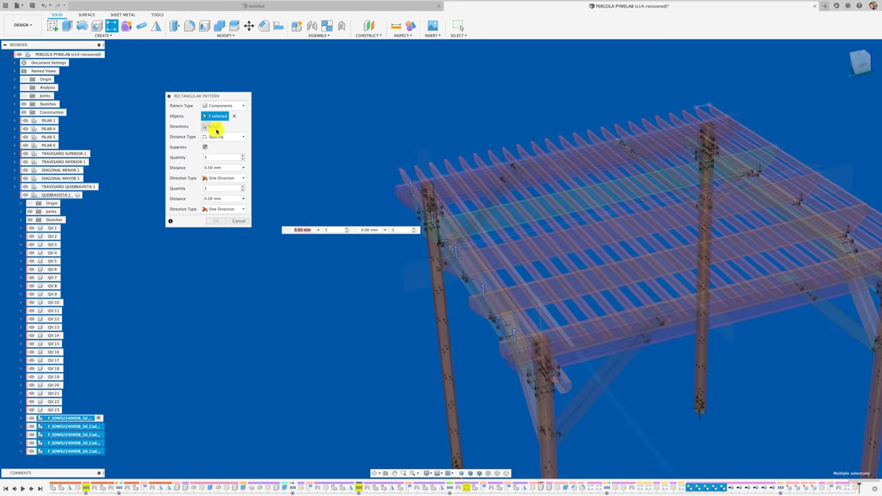
left_click(448, 175)
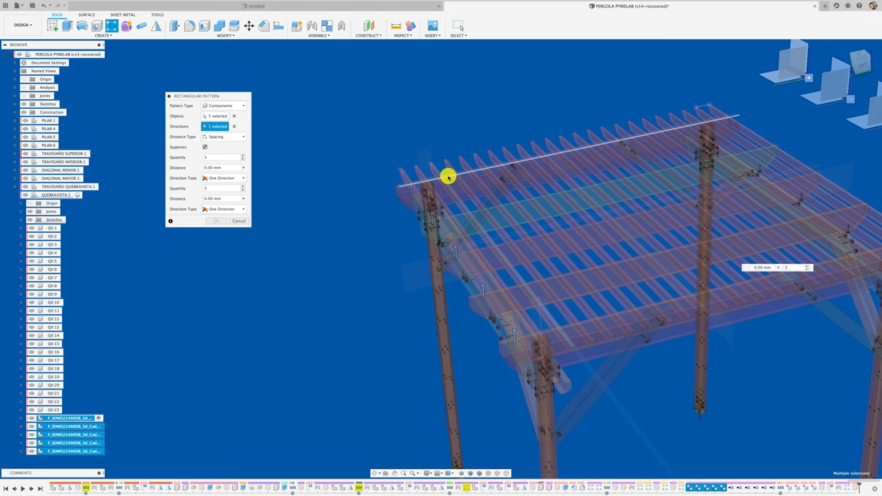
scroll(448, 176, "down", 5)
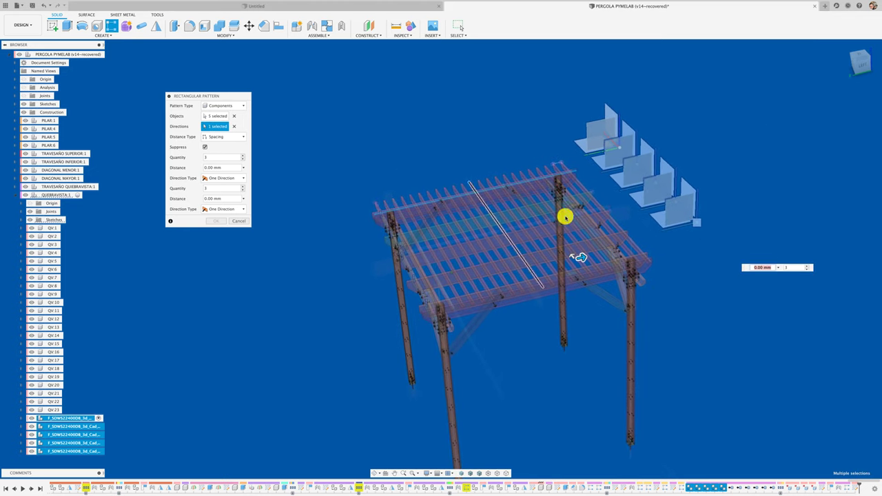
mouse_move(589, 255)
left_mouse_down()
mouse_move(718, 220)
mouse_move(669, 236)
left_mouse_up()
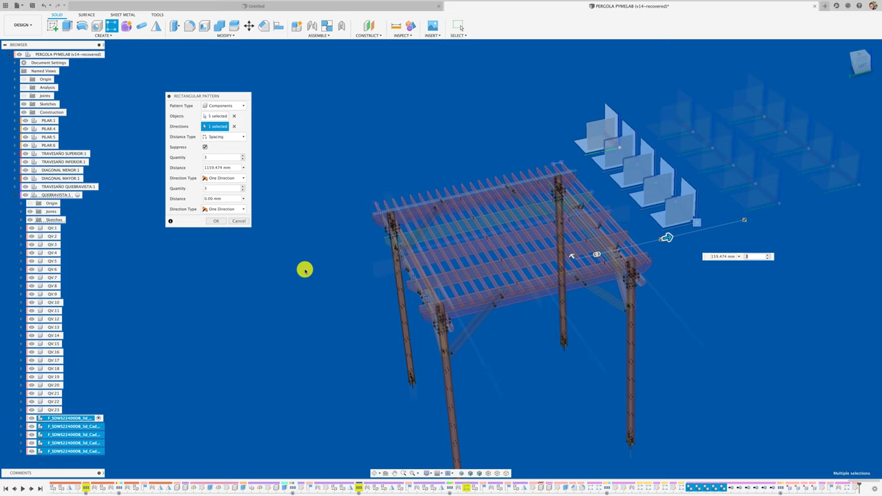
Give the screw pattern 127.273 mm spacing and quantity 23, and confirm it.
left_click(225, 138)
left_click(219, 152)
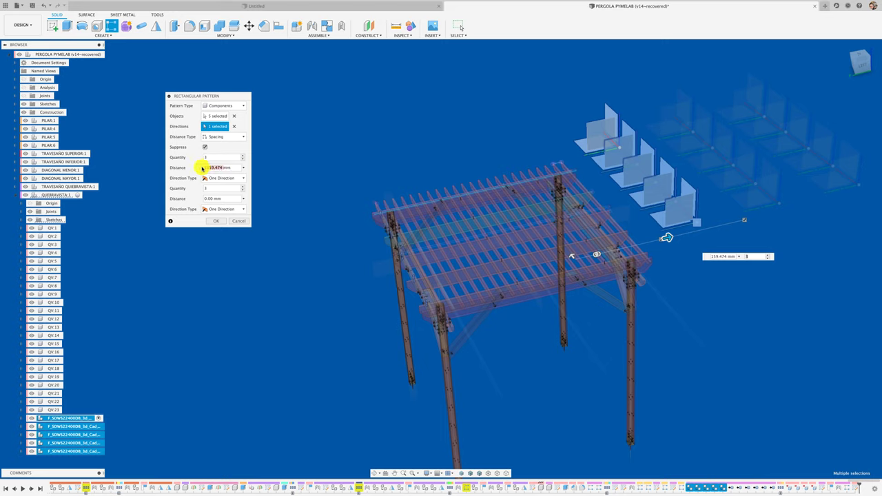
type("127")
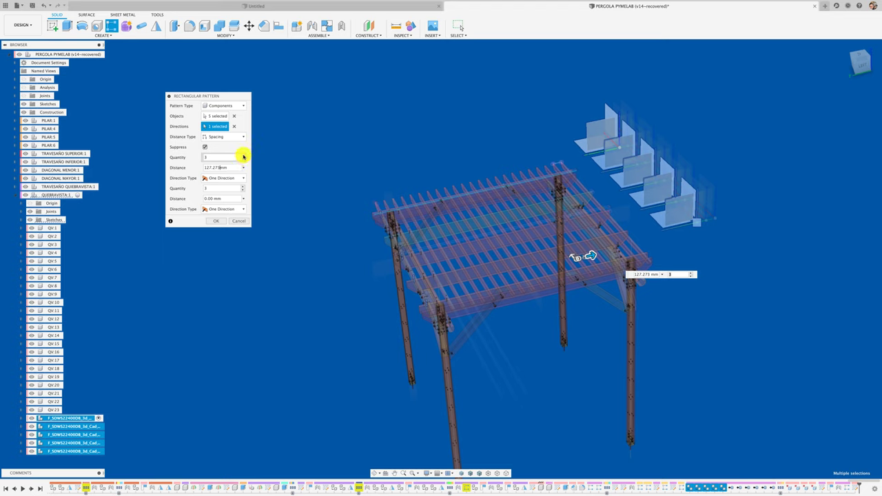
type("7")
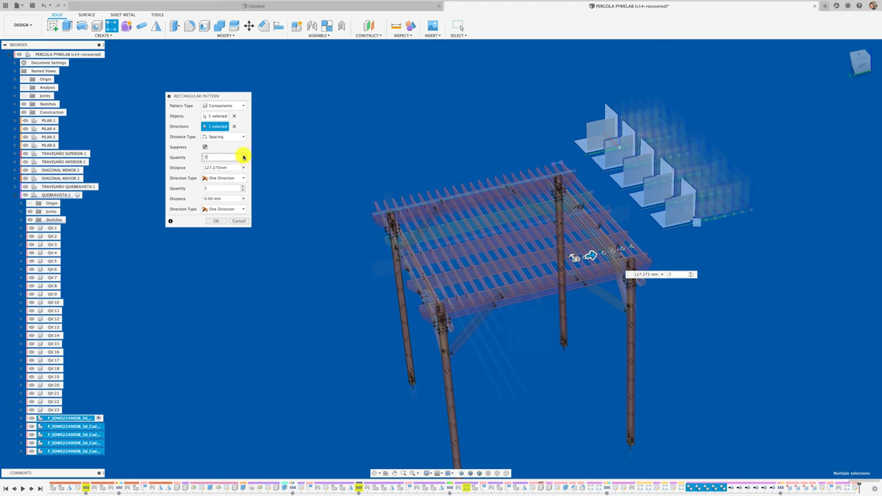
key("BackSpace")
type("12")
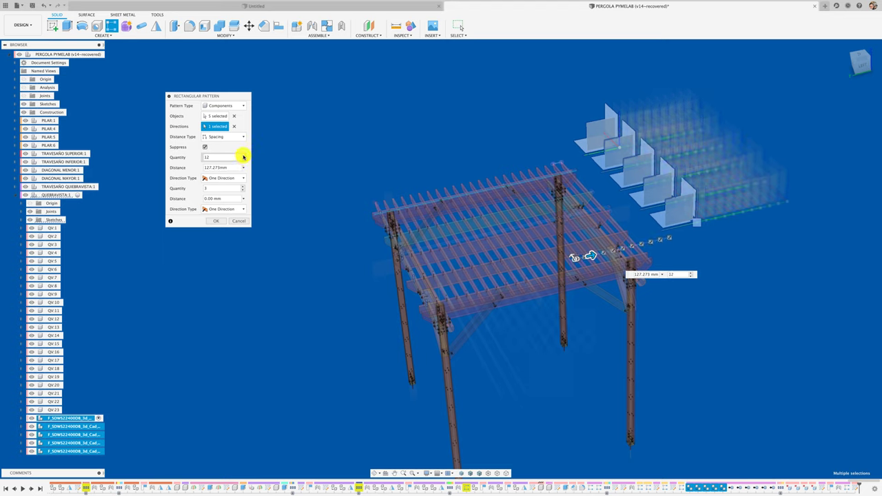
key("BackSpace")
type("6")
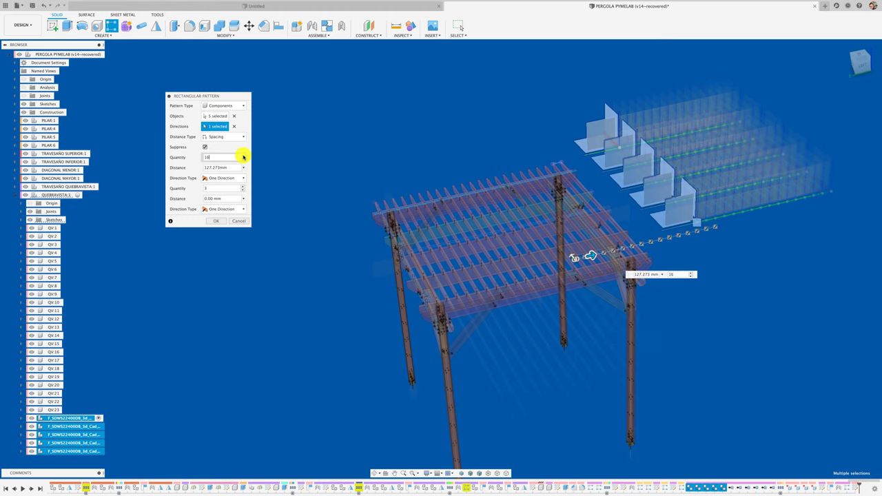
key("Up")
key("Up")
key("Up")
key("Up")
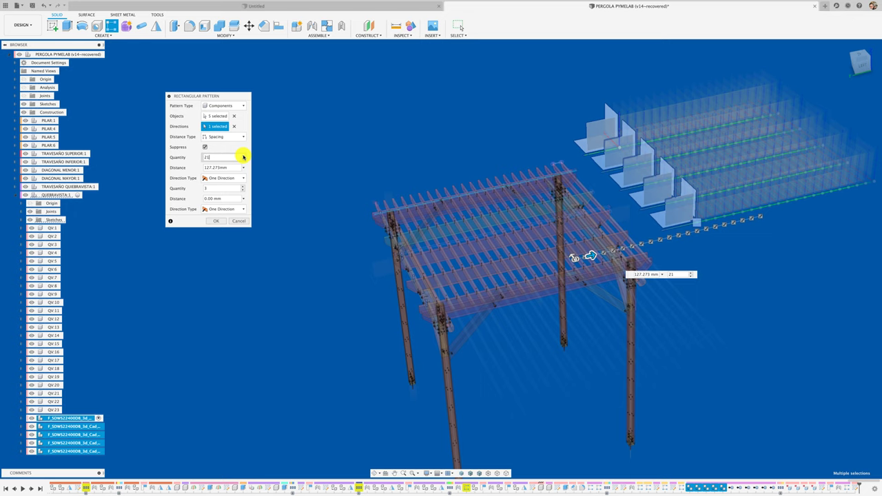
key("Up")
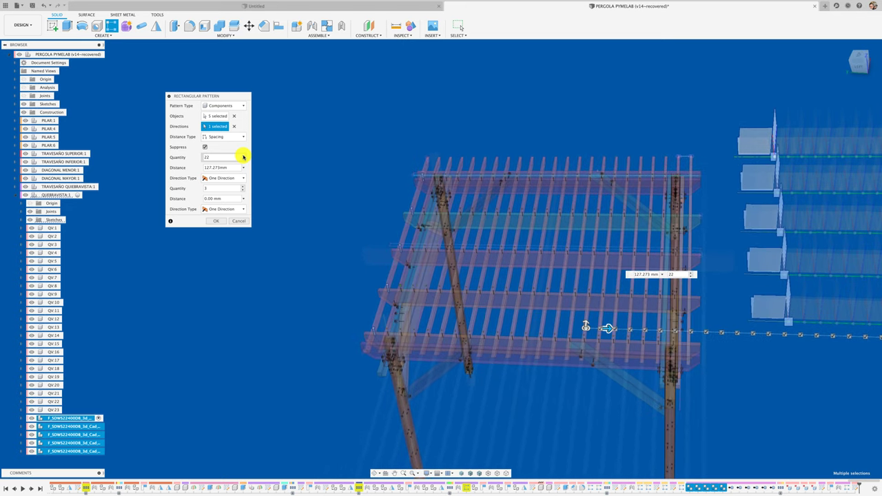
key("Up")
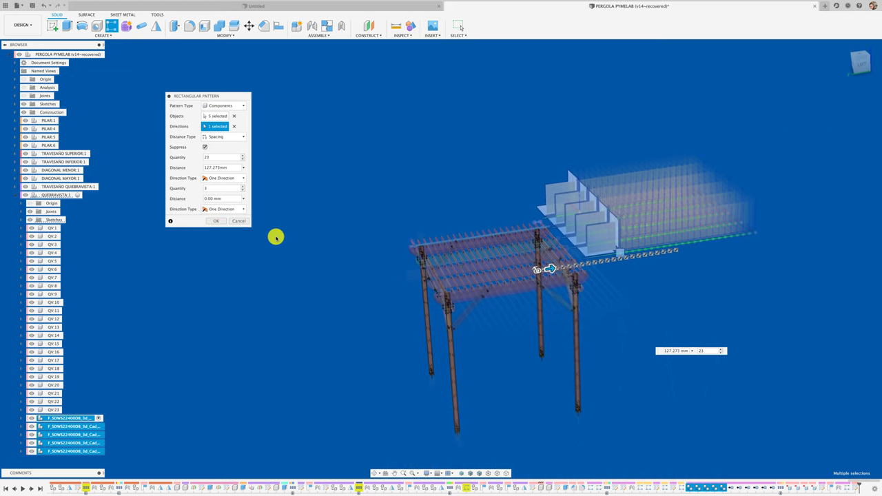
left_click(221, 221)
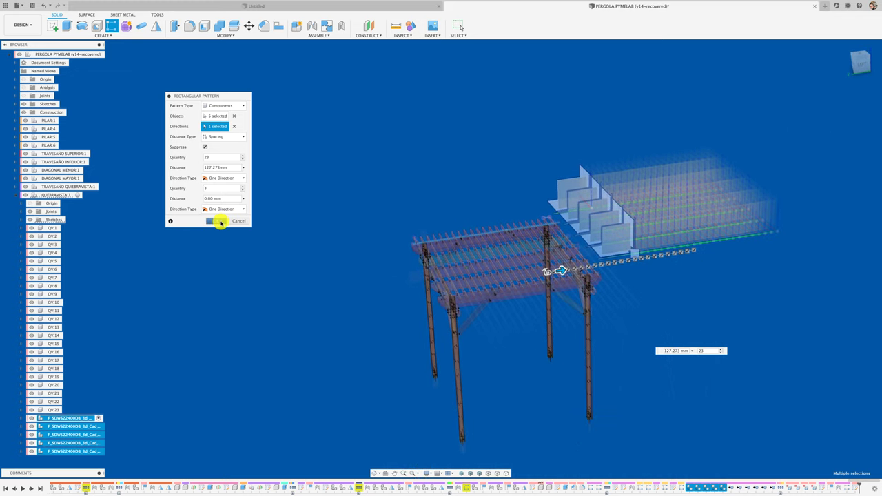
left_click(219, 221)
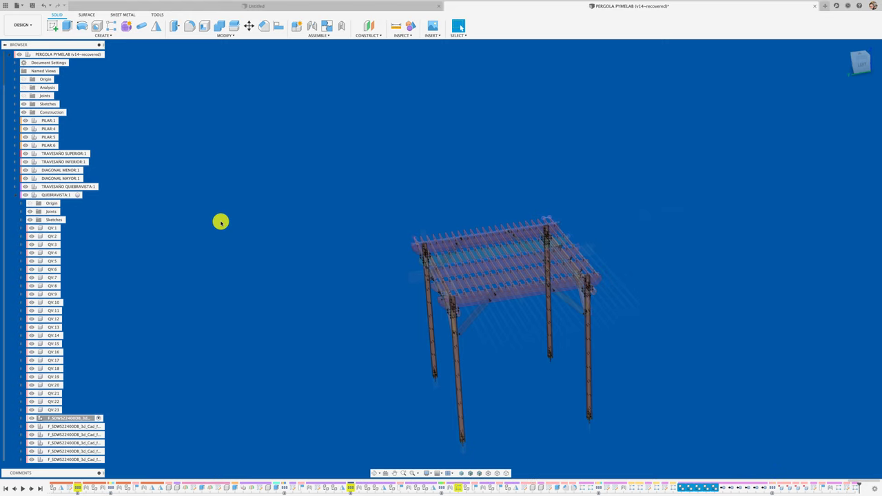
Hide all work features through the view's display settings.
left_click(95, 54)
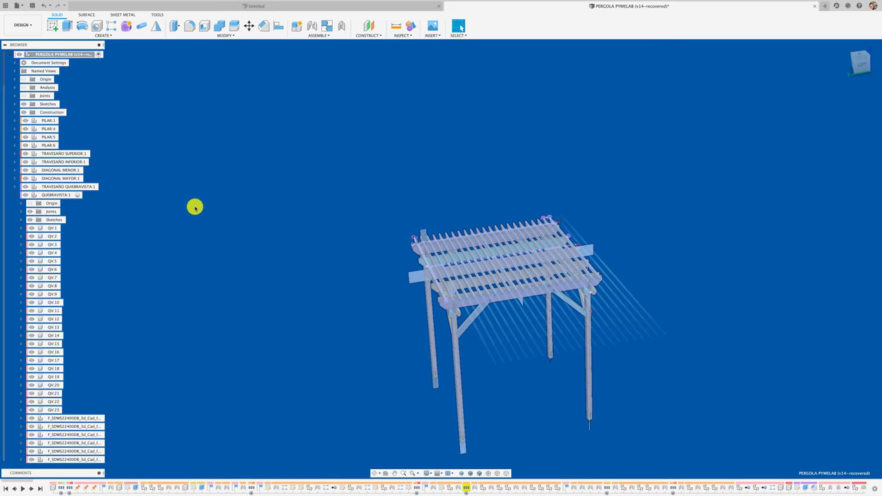
left_click(333, 392)
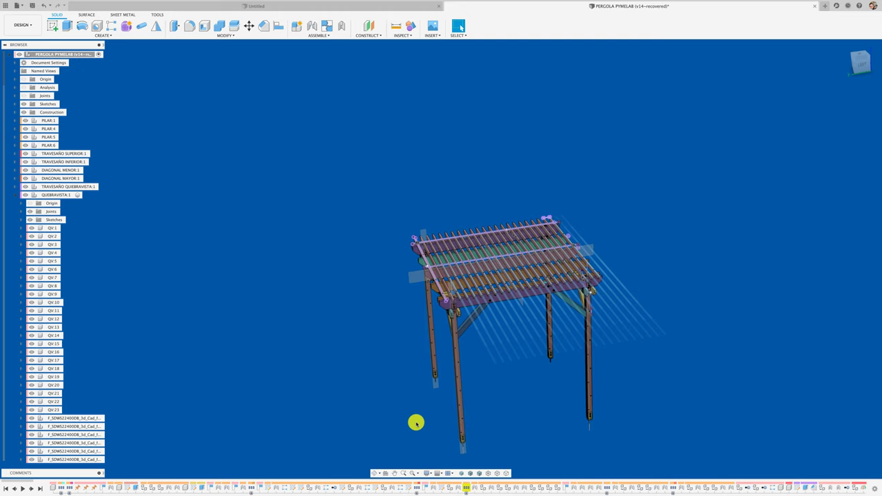
left_click(431, 473)
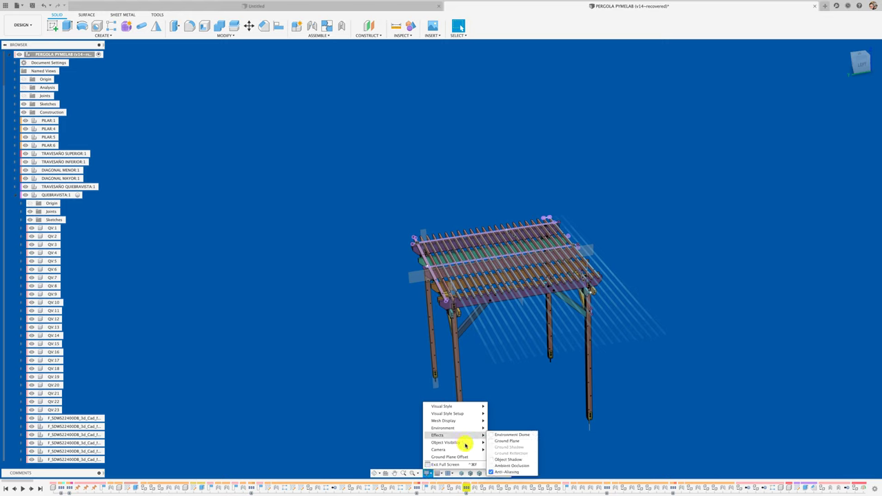
mouse_move(447, 442)
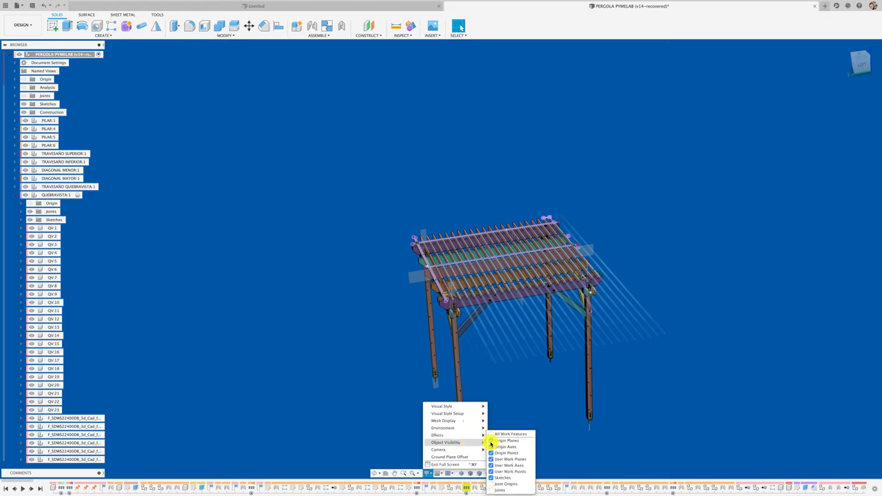
left_click(493, 435)
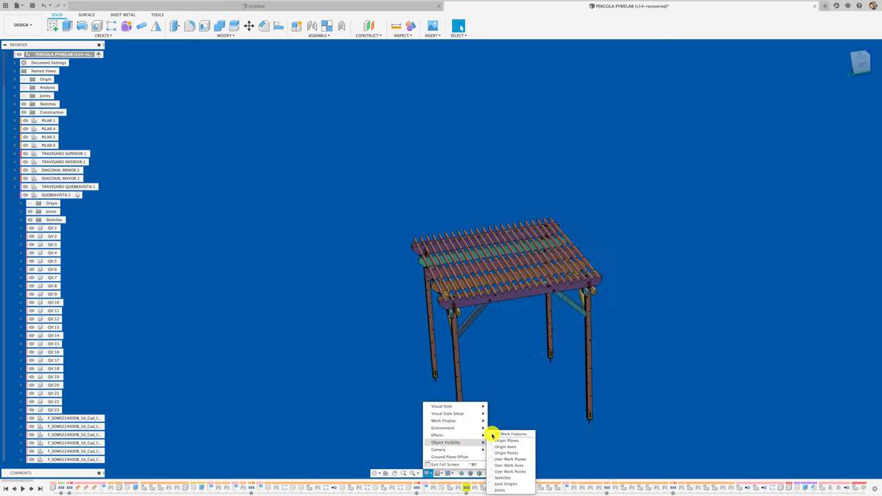
left_click(351, 355)
Pan and zoom the view to inspect the finished pergola.
scroll(351, 355, "left", 3, "shift")
scroll(351, 355, "left", 3, "shift")
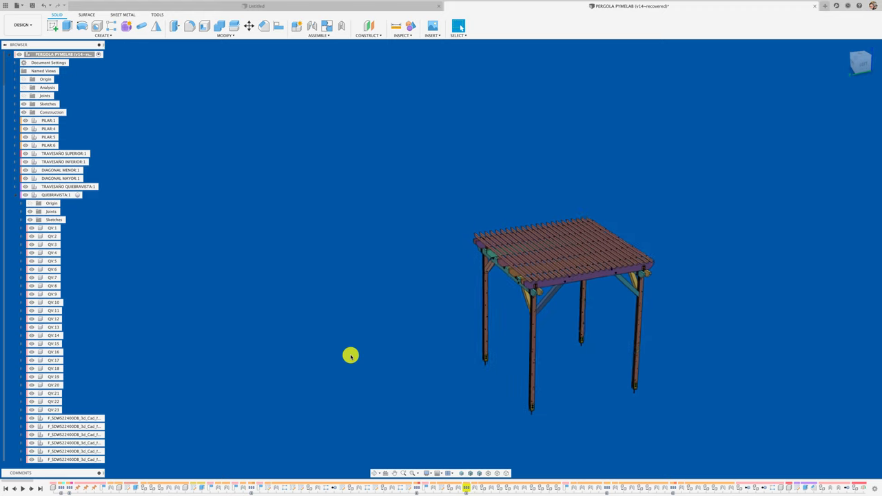
scroll(351, 355, "left", 2, "shift")
scroll(351, 355, "up", 2, "shift")
scroll(350, 355, "up", 2, "shift")
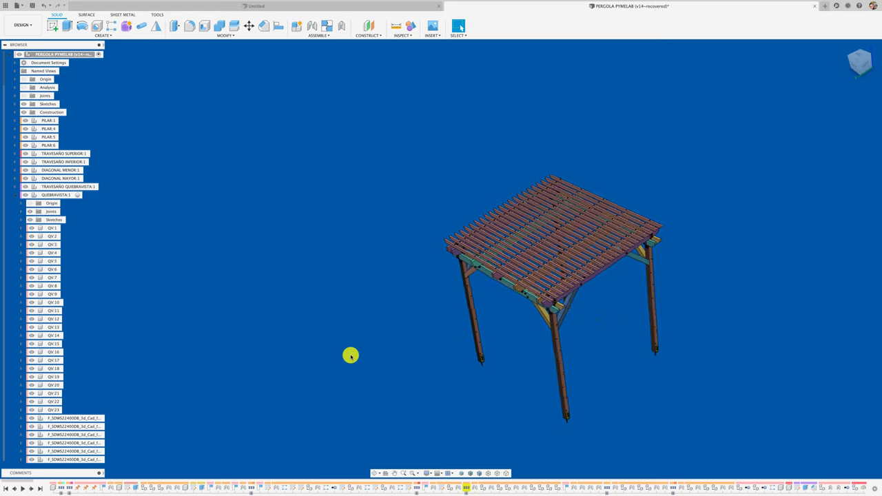
scroll(350, 355, "up", 3, "shift")
scroll(351, 355, "up", 2, "shift")
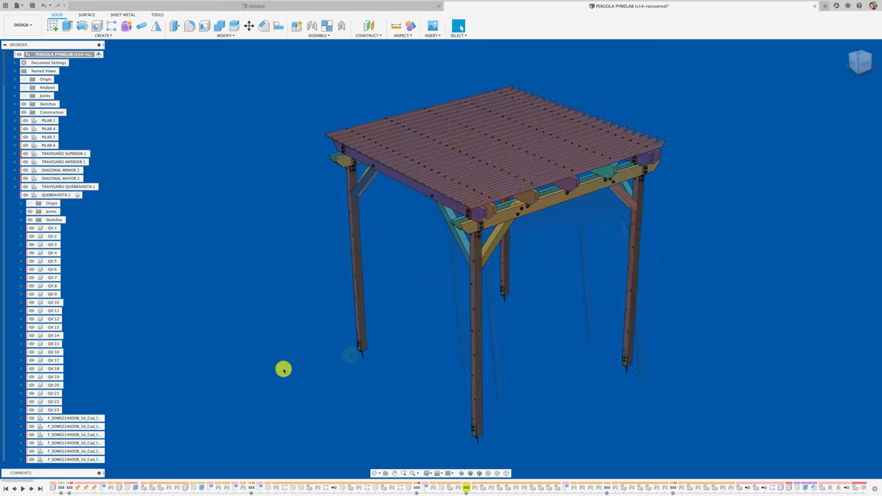
scroll(284, 369, "left", 2, "shift")
scroll(284, 369, "left", 2, "shift")
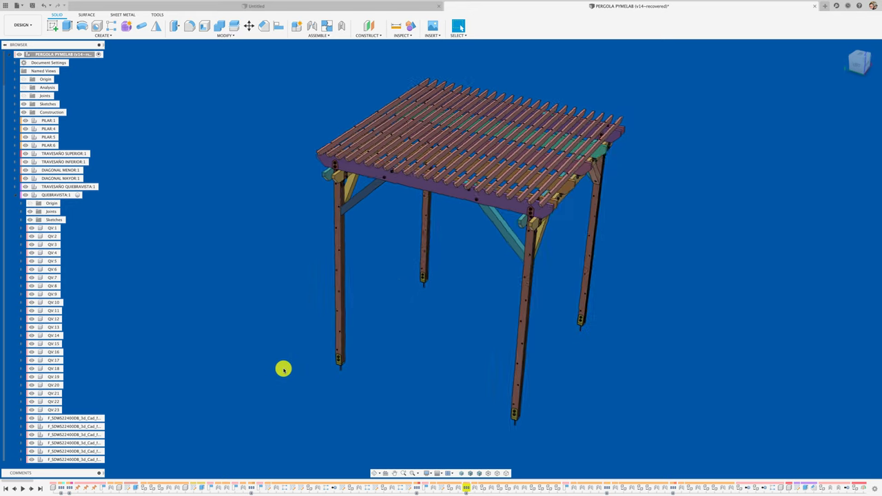
scroll(283, 370, "left", 2, "shift")
scroll(283, 369, "left", 2, "shift")
scroll(284, 370, "left", 1, "shift")
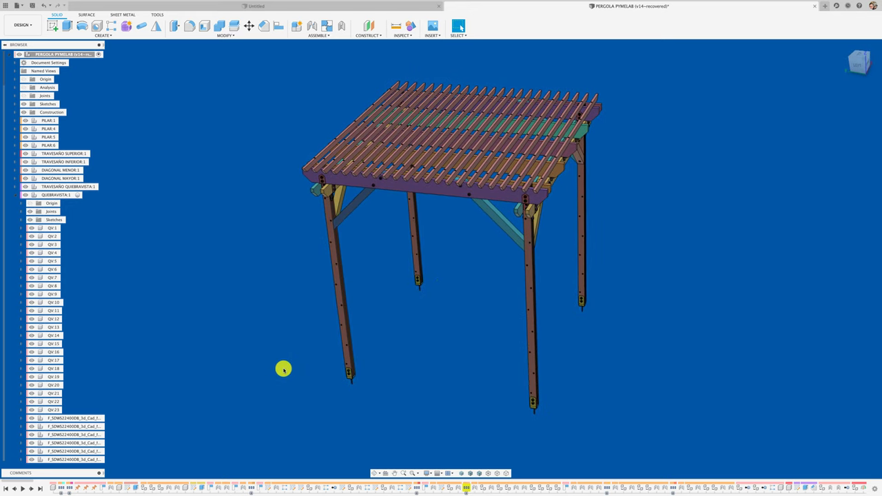